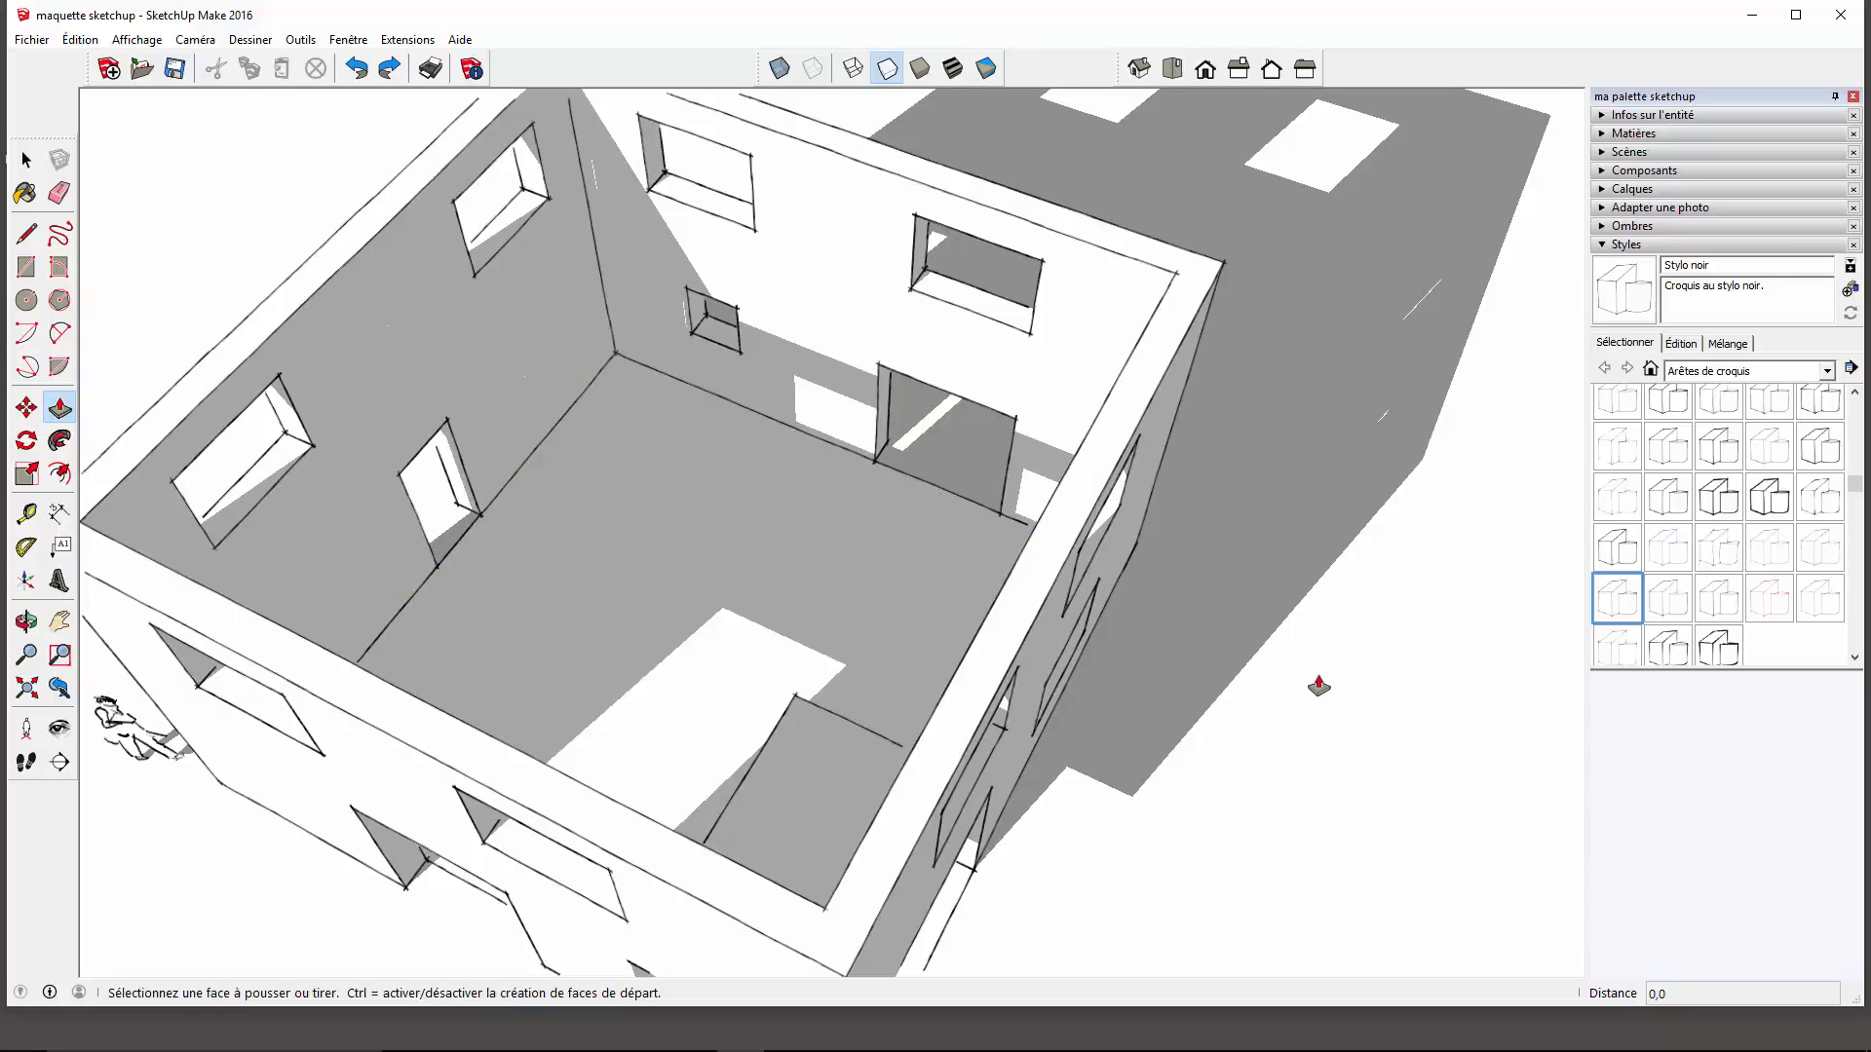
Draw a 300 by 100 rectangle on the building's floor, near the back wall.
middle_drag(760, 593, 897, 646)
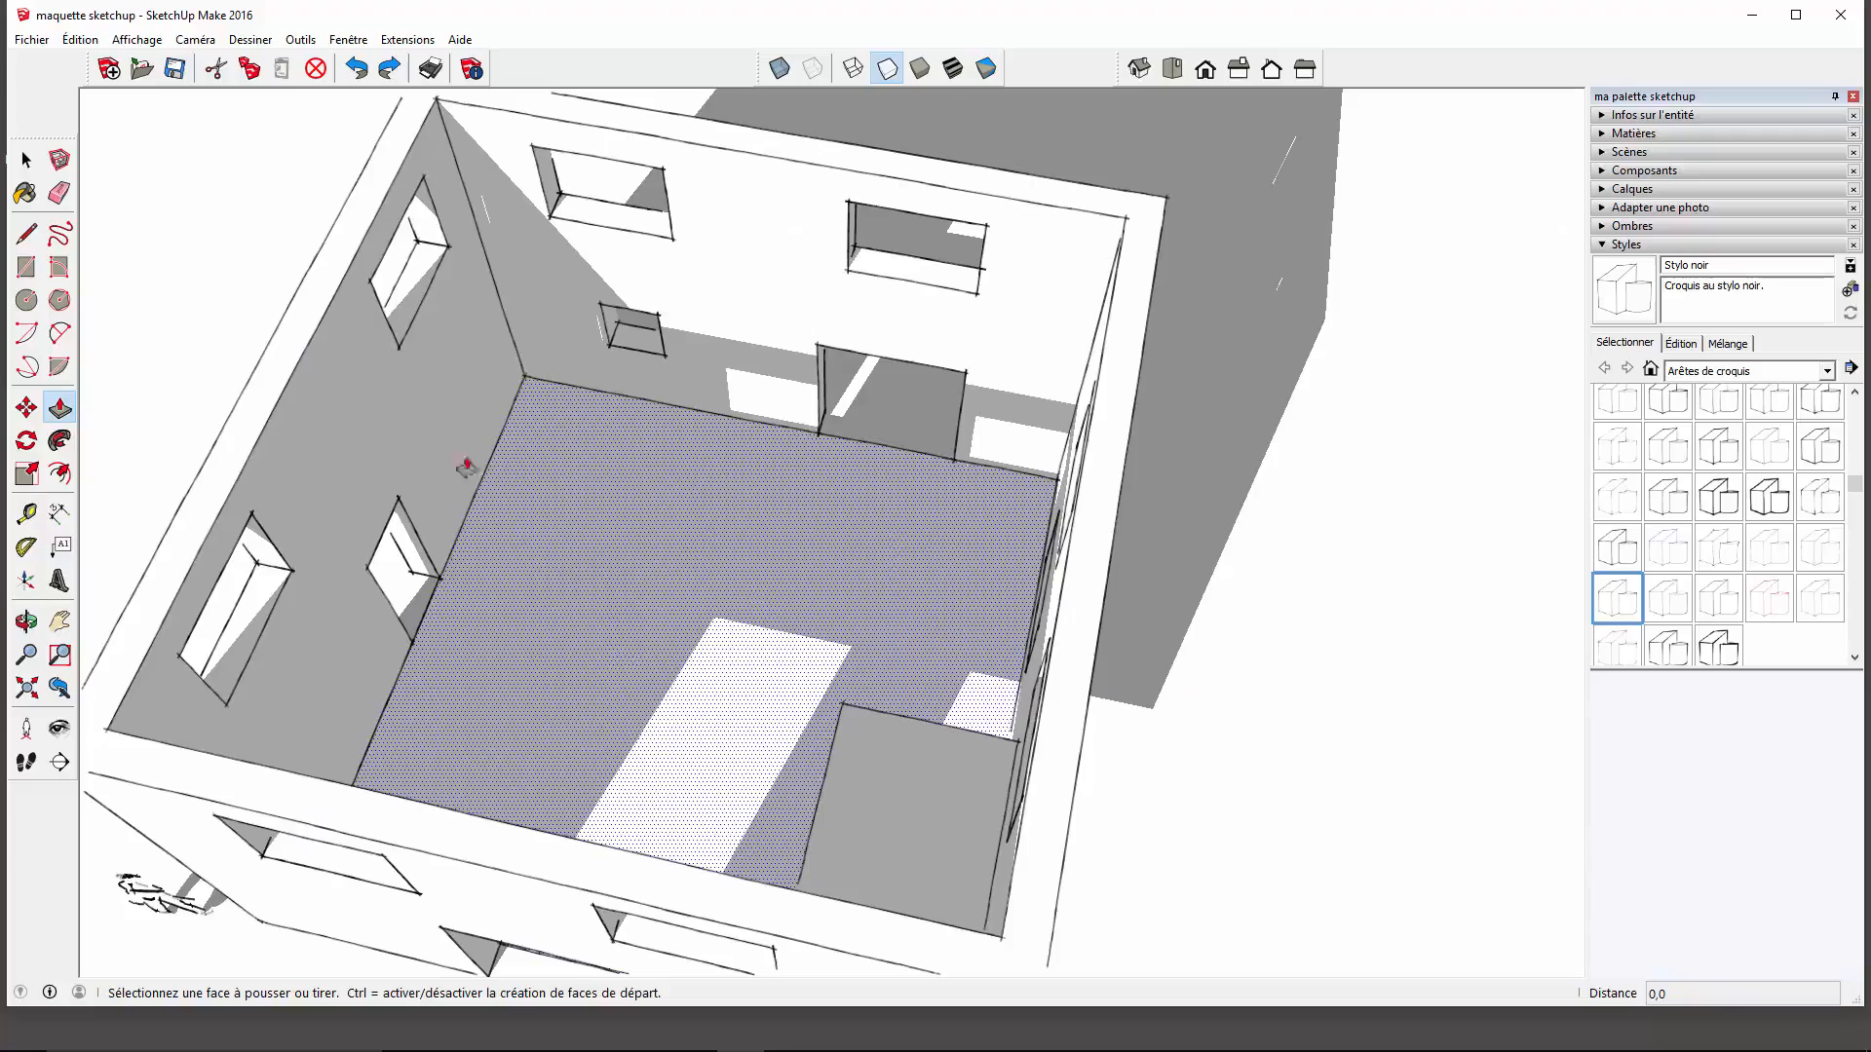
scroll(727, 495, up, 2)
scroll(721, 516, down, 4)
middle_drag(719, 522, 776, 560)
scroll(605, 446, up, 3)
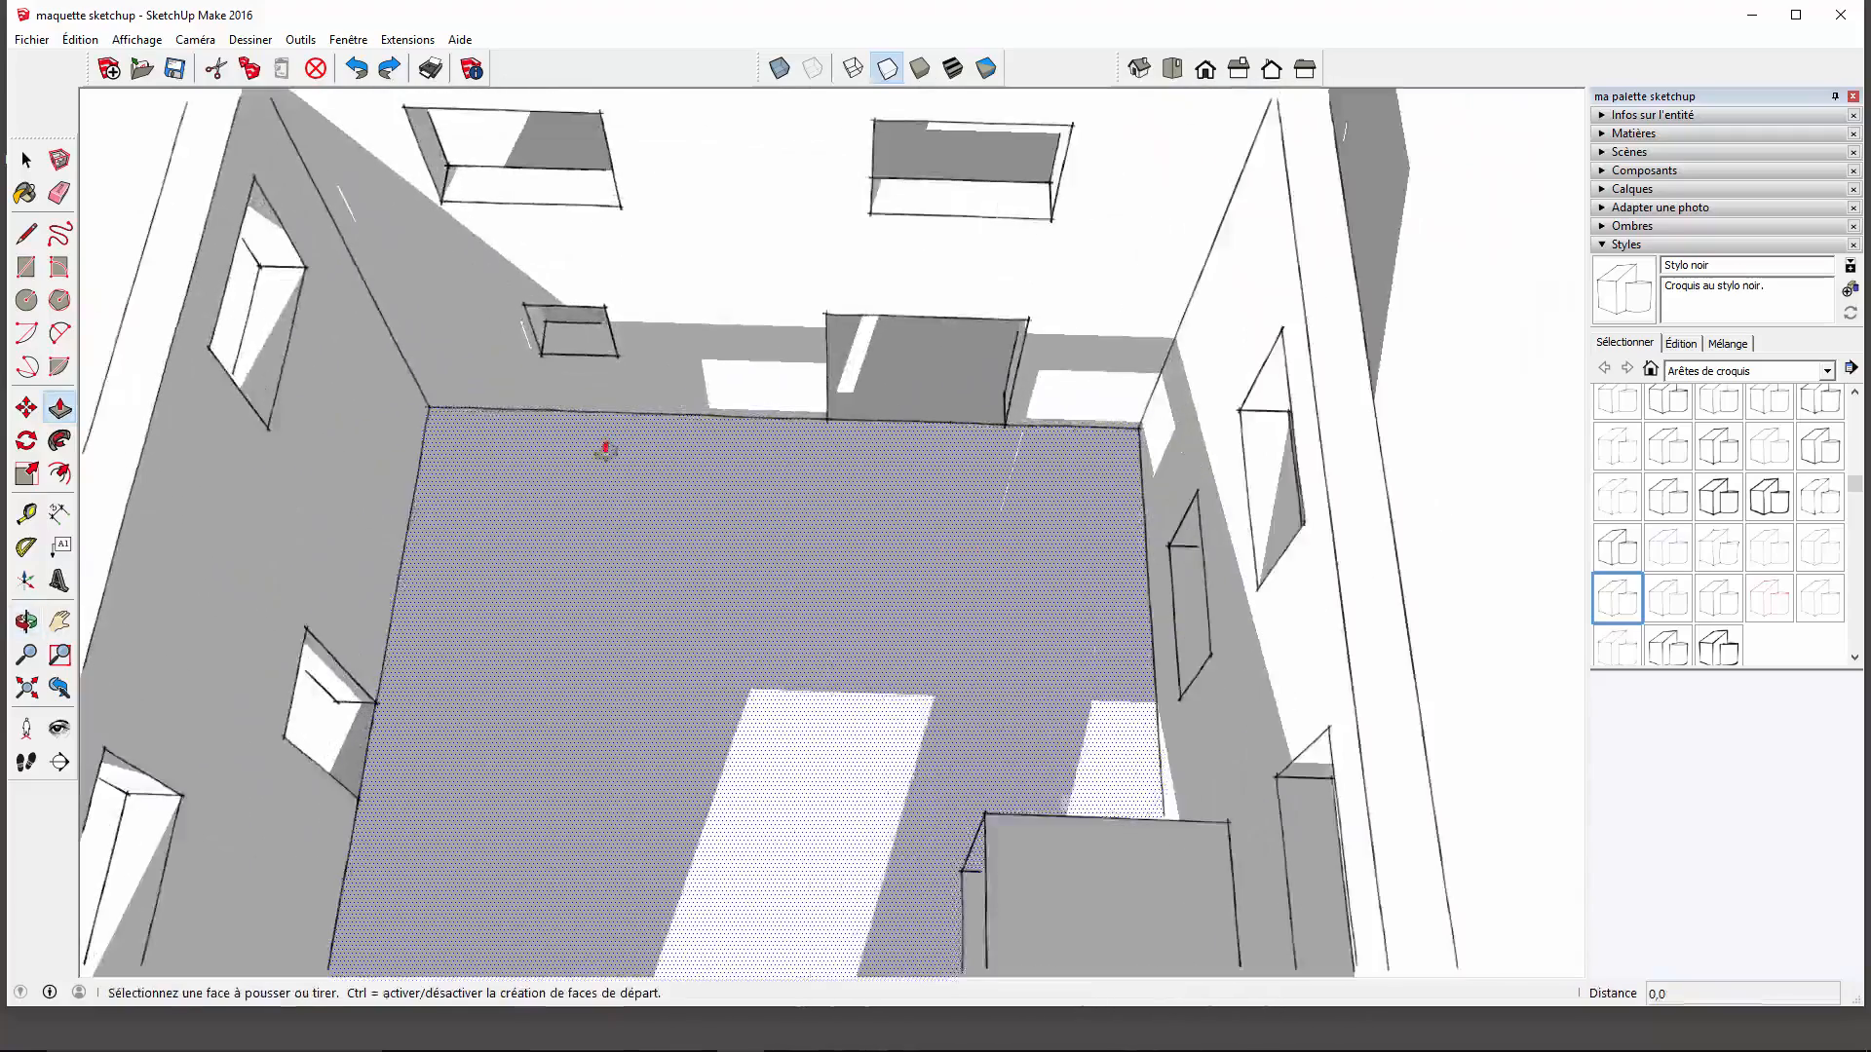
scroll(618, 516, up, 1)
click(26, 266)
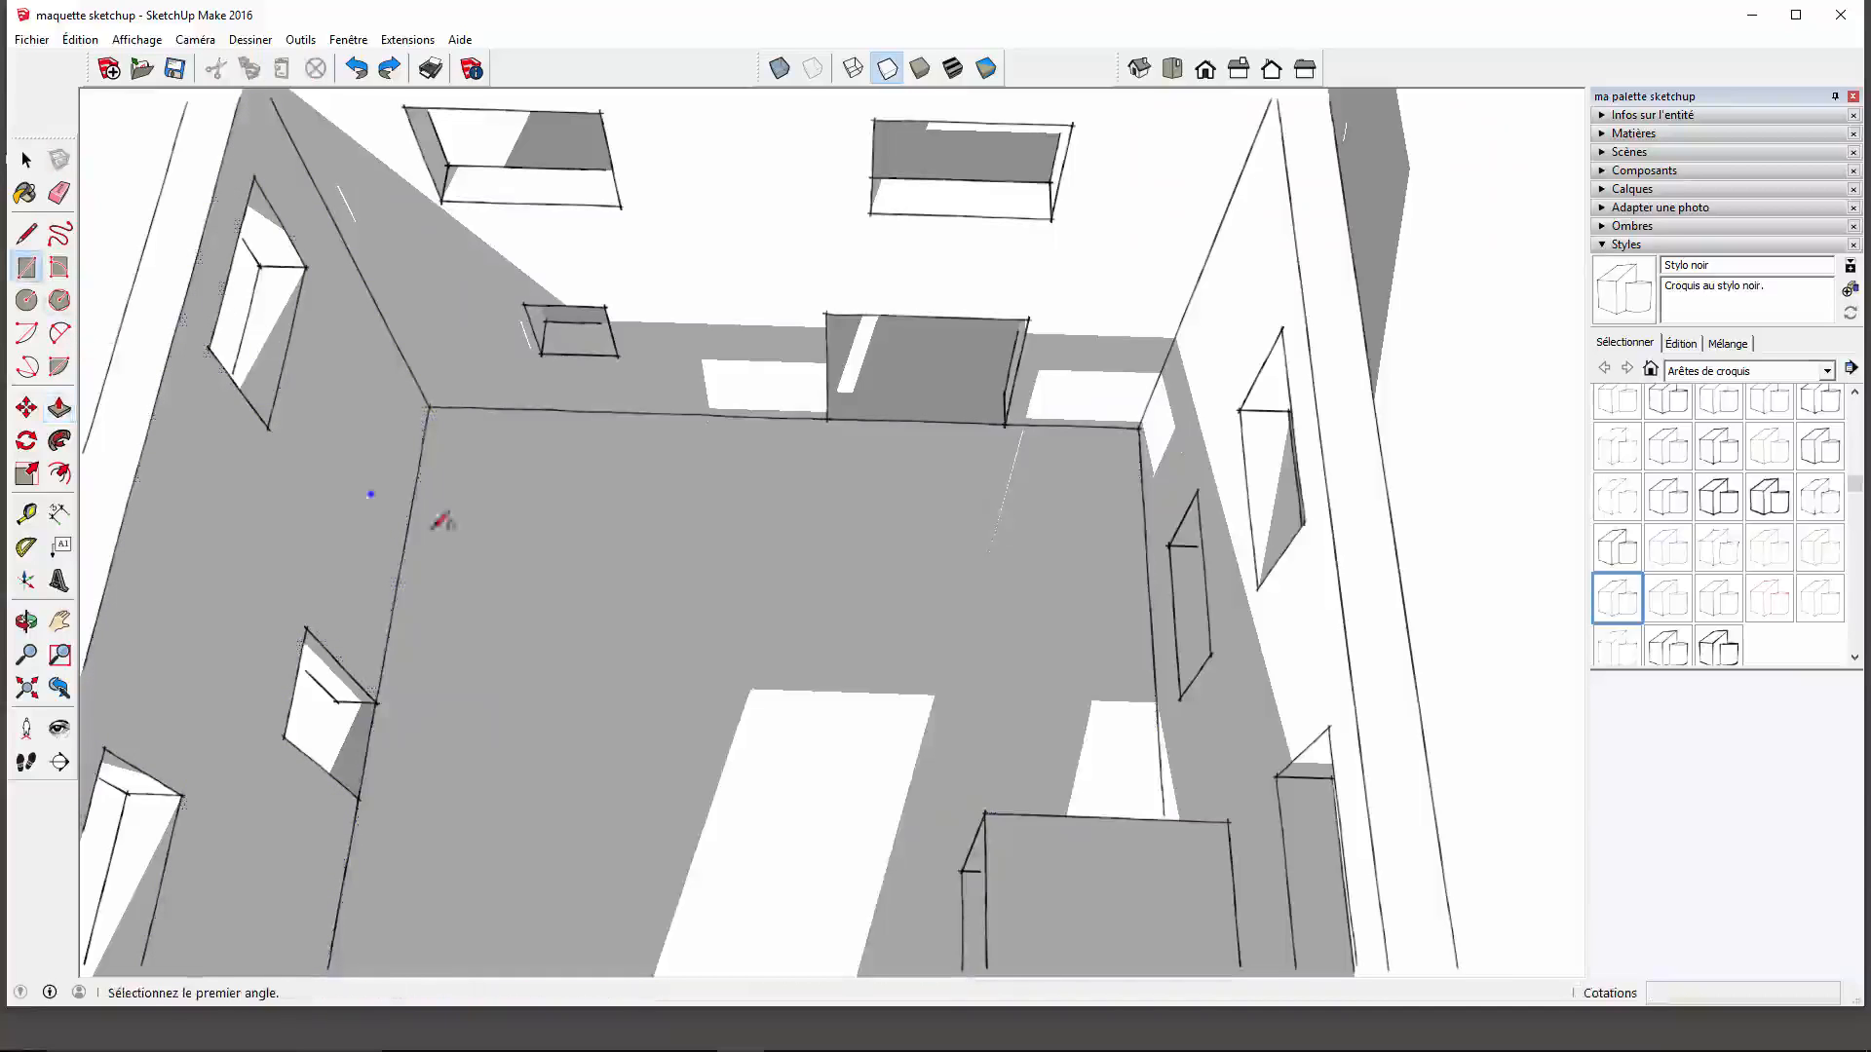
scroll(623, 560, up, 1)
scroll(509, 510, up, 2)
click(461, 499)
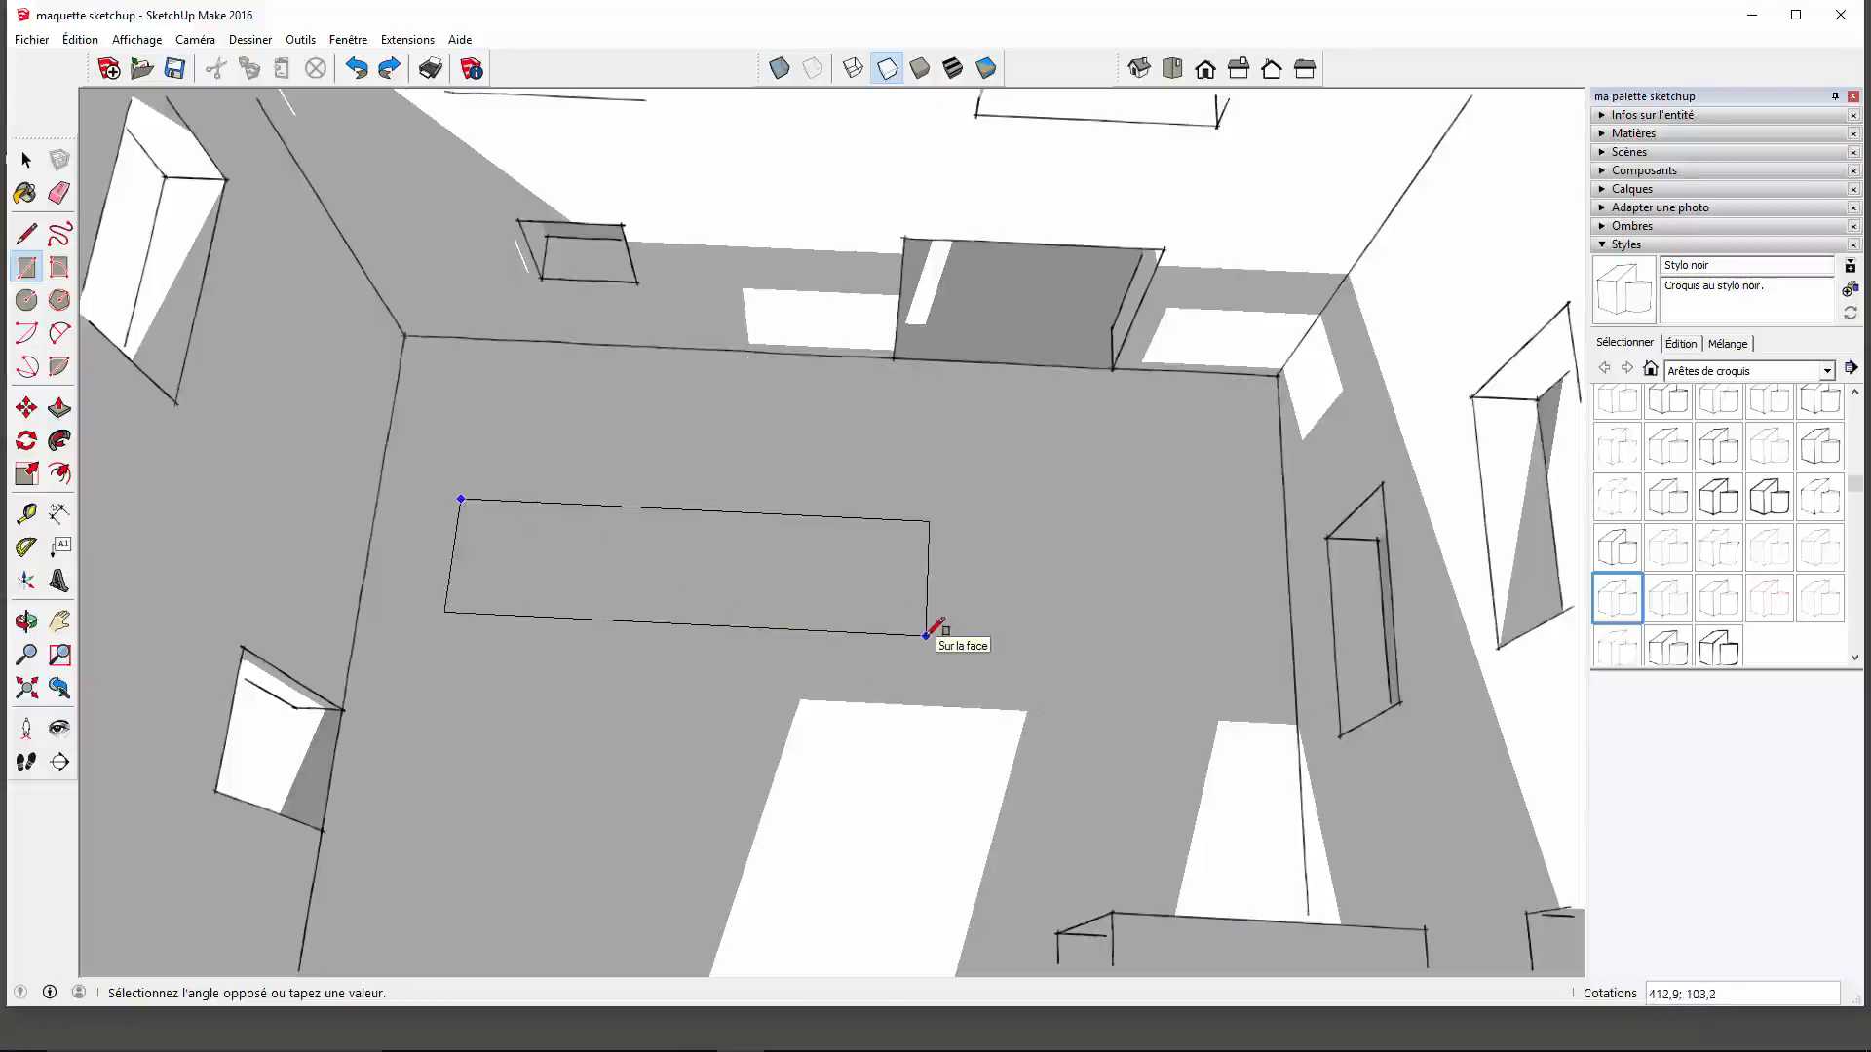
text(300;100)
key(Return)
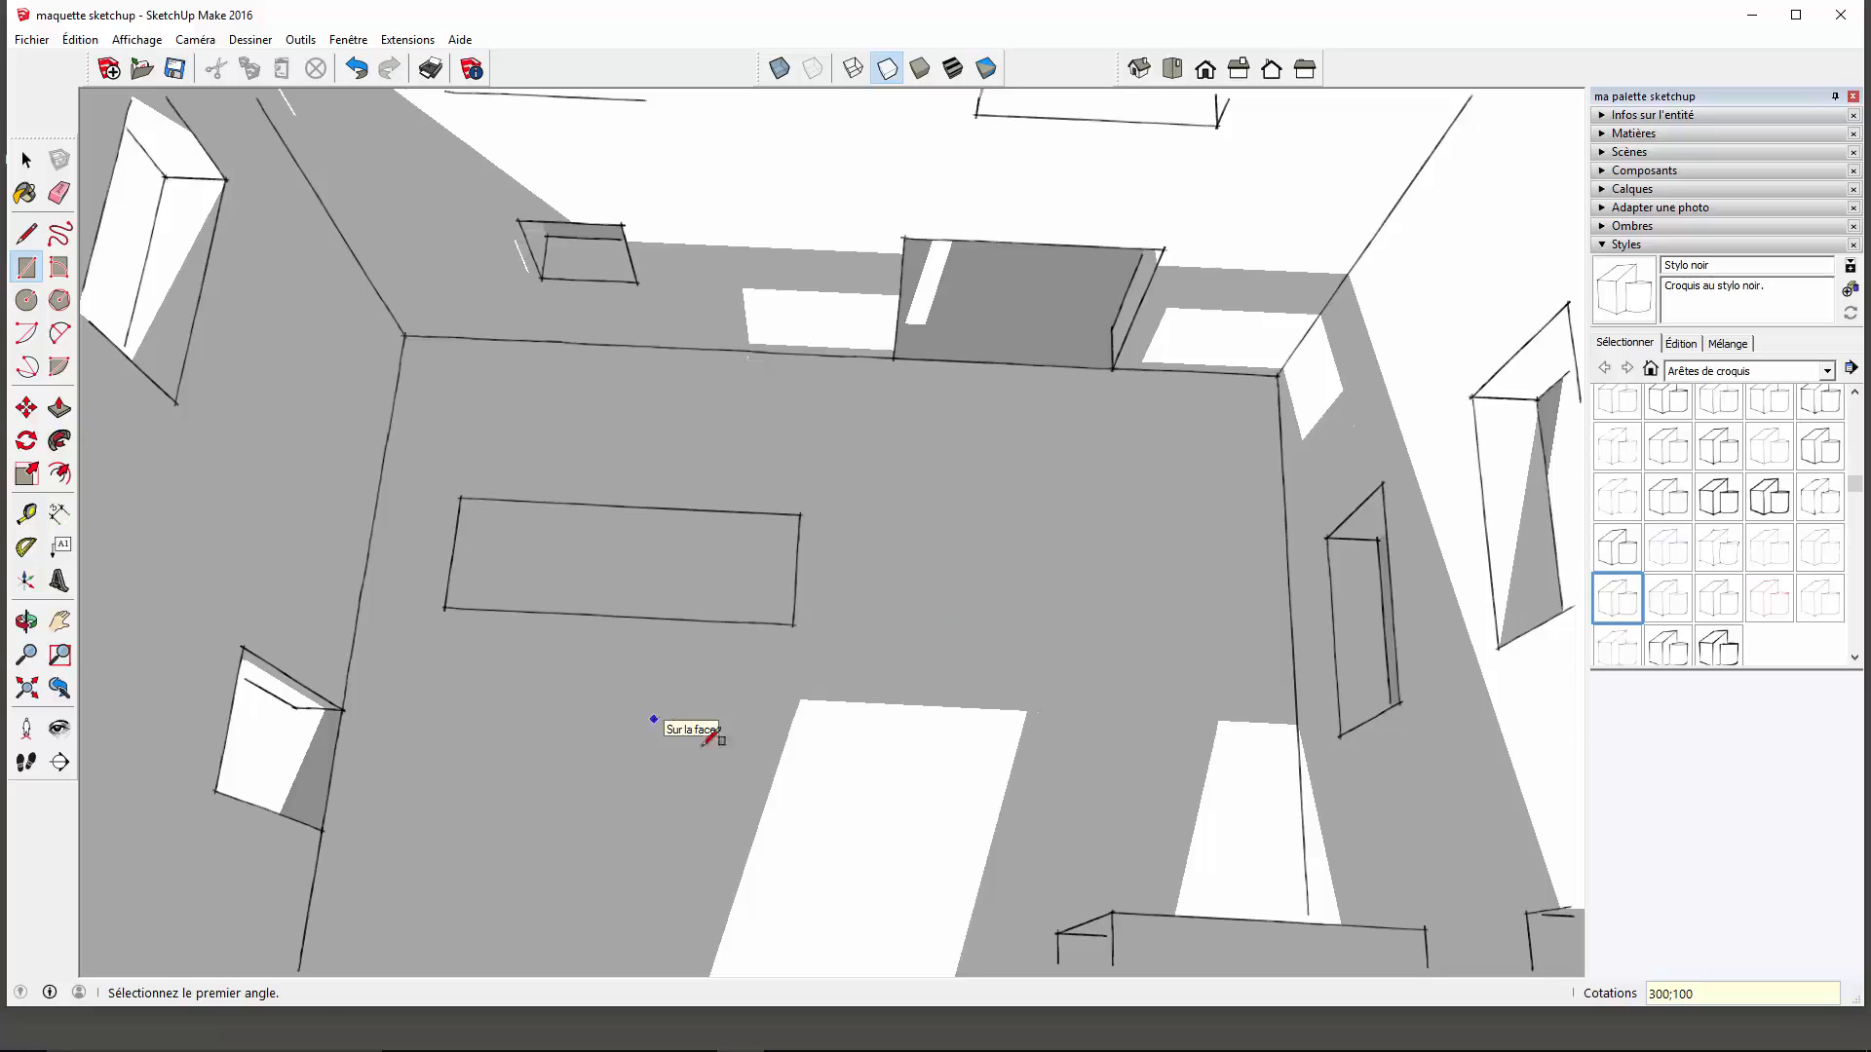
Move the floor rectangle and its edges along the red axis, away from the nearby side wall.
middle_drag(764, 773, 460, 546)
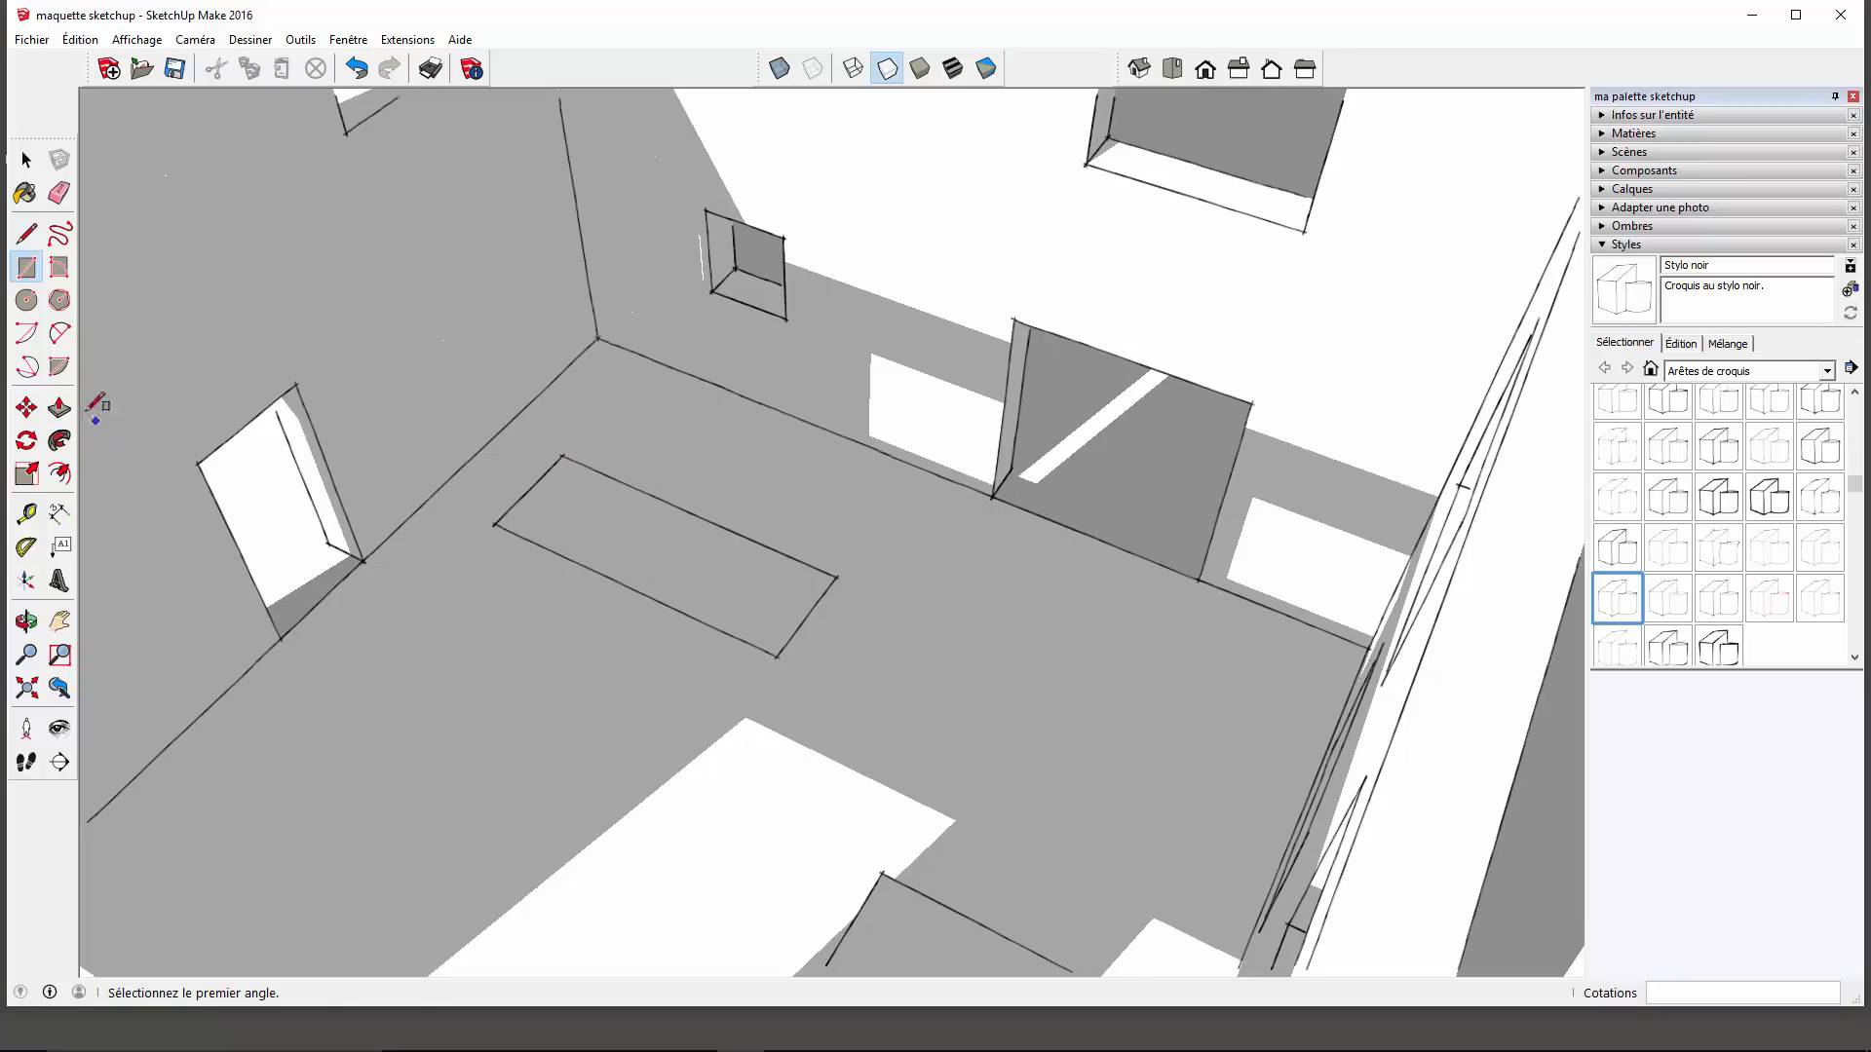
click(59, 408)
scroll(531, 716, down, 3)
middle_drag(526, 712, 835, 752)
scroll(516, 635, up, 3)
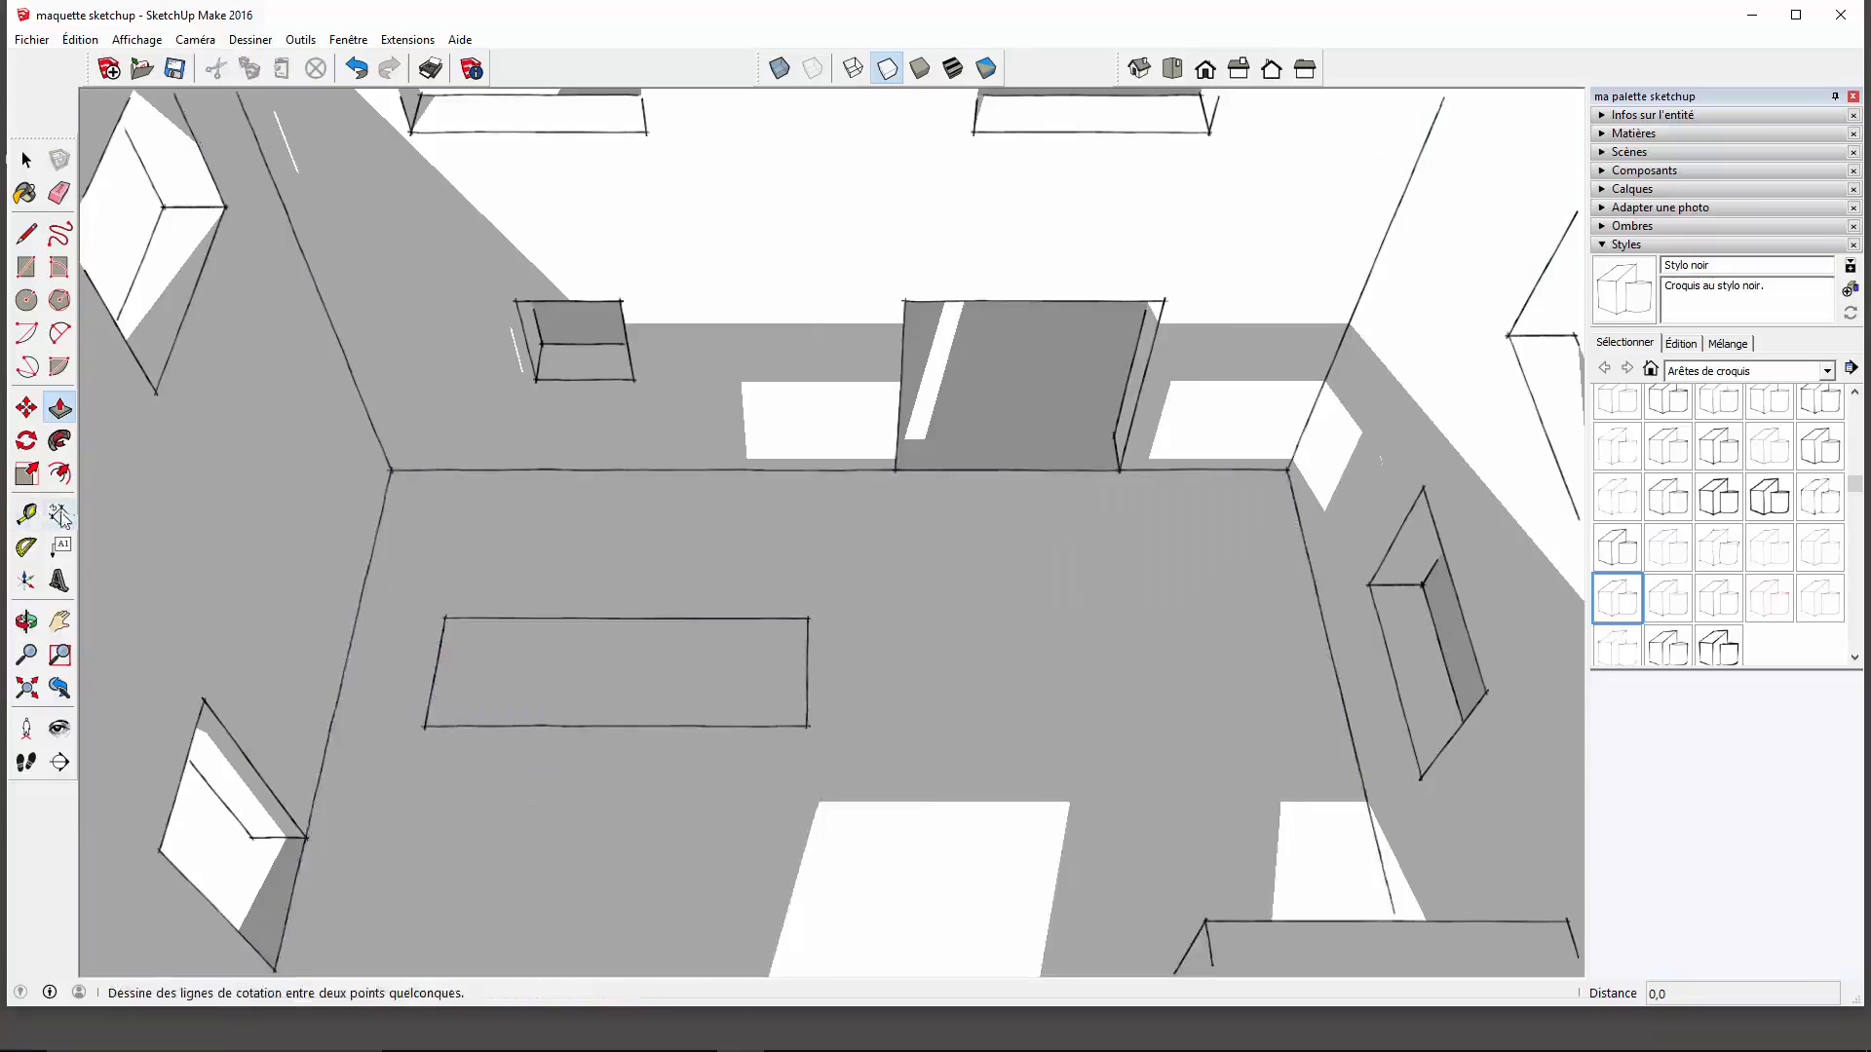
click(27, 515)
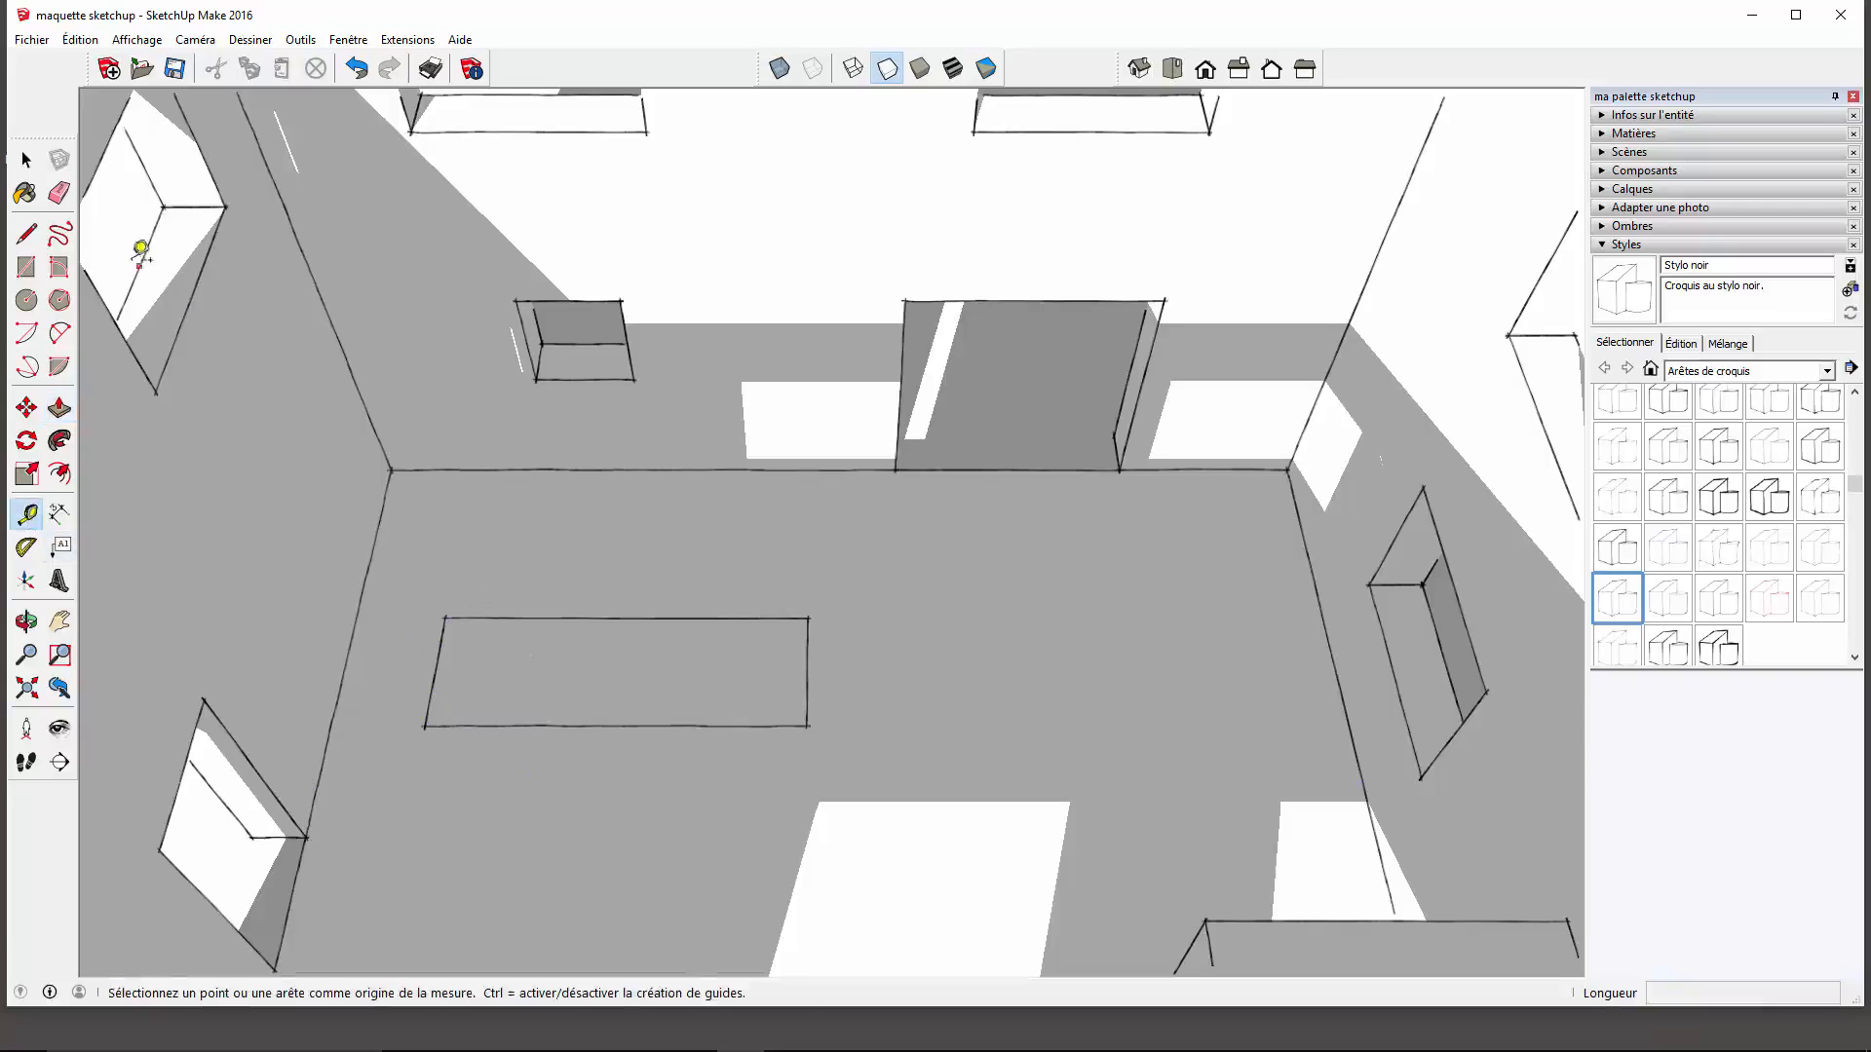
key(space)
click(546, 665)
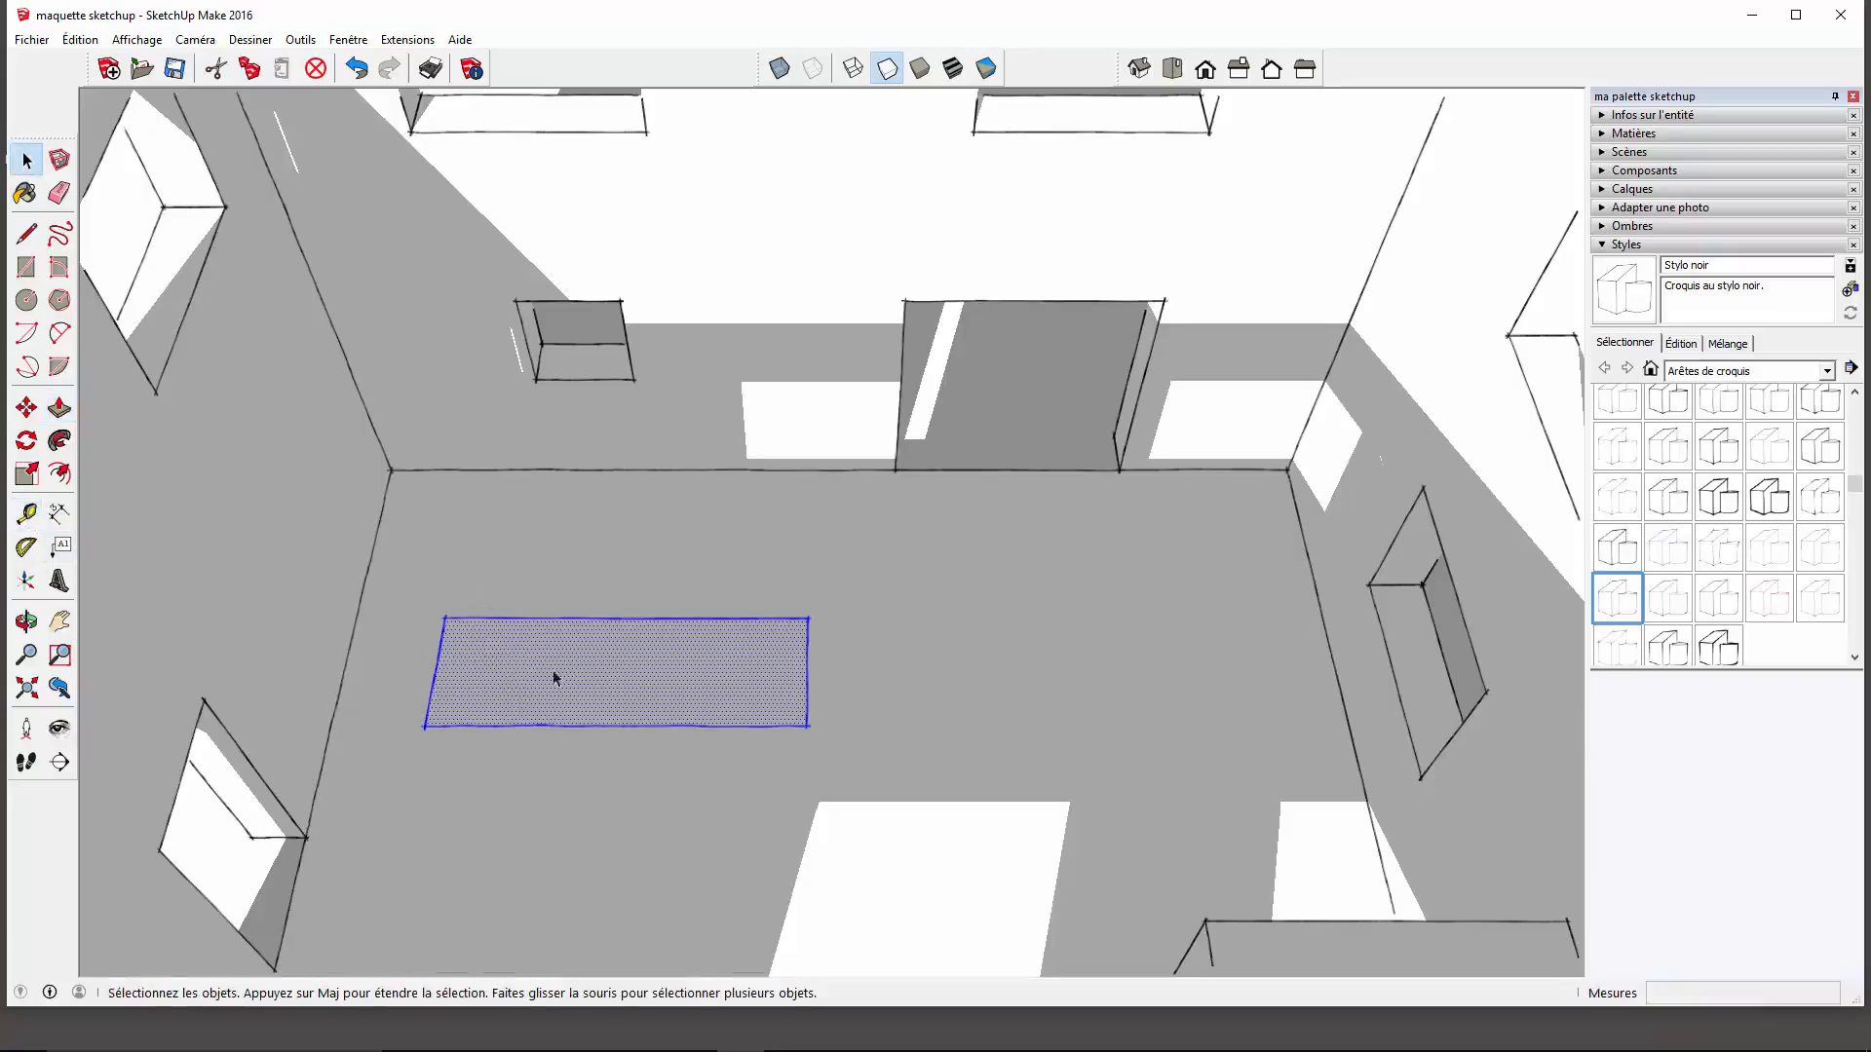
key(m)
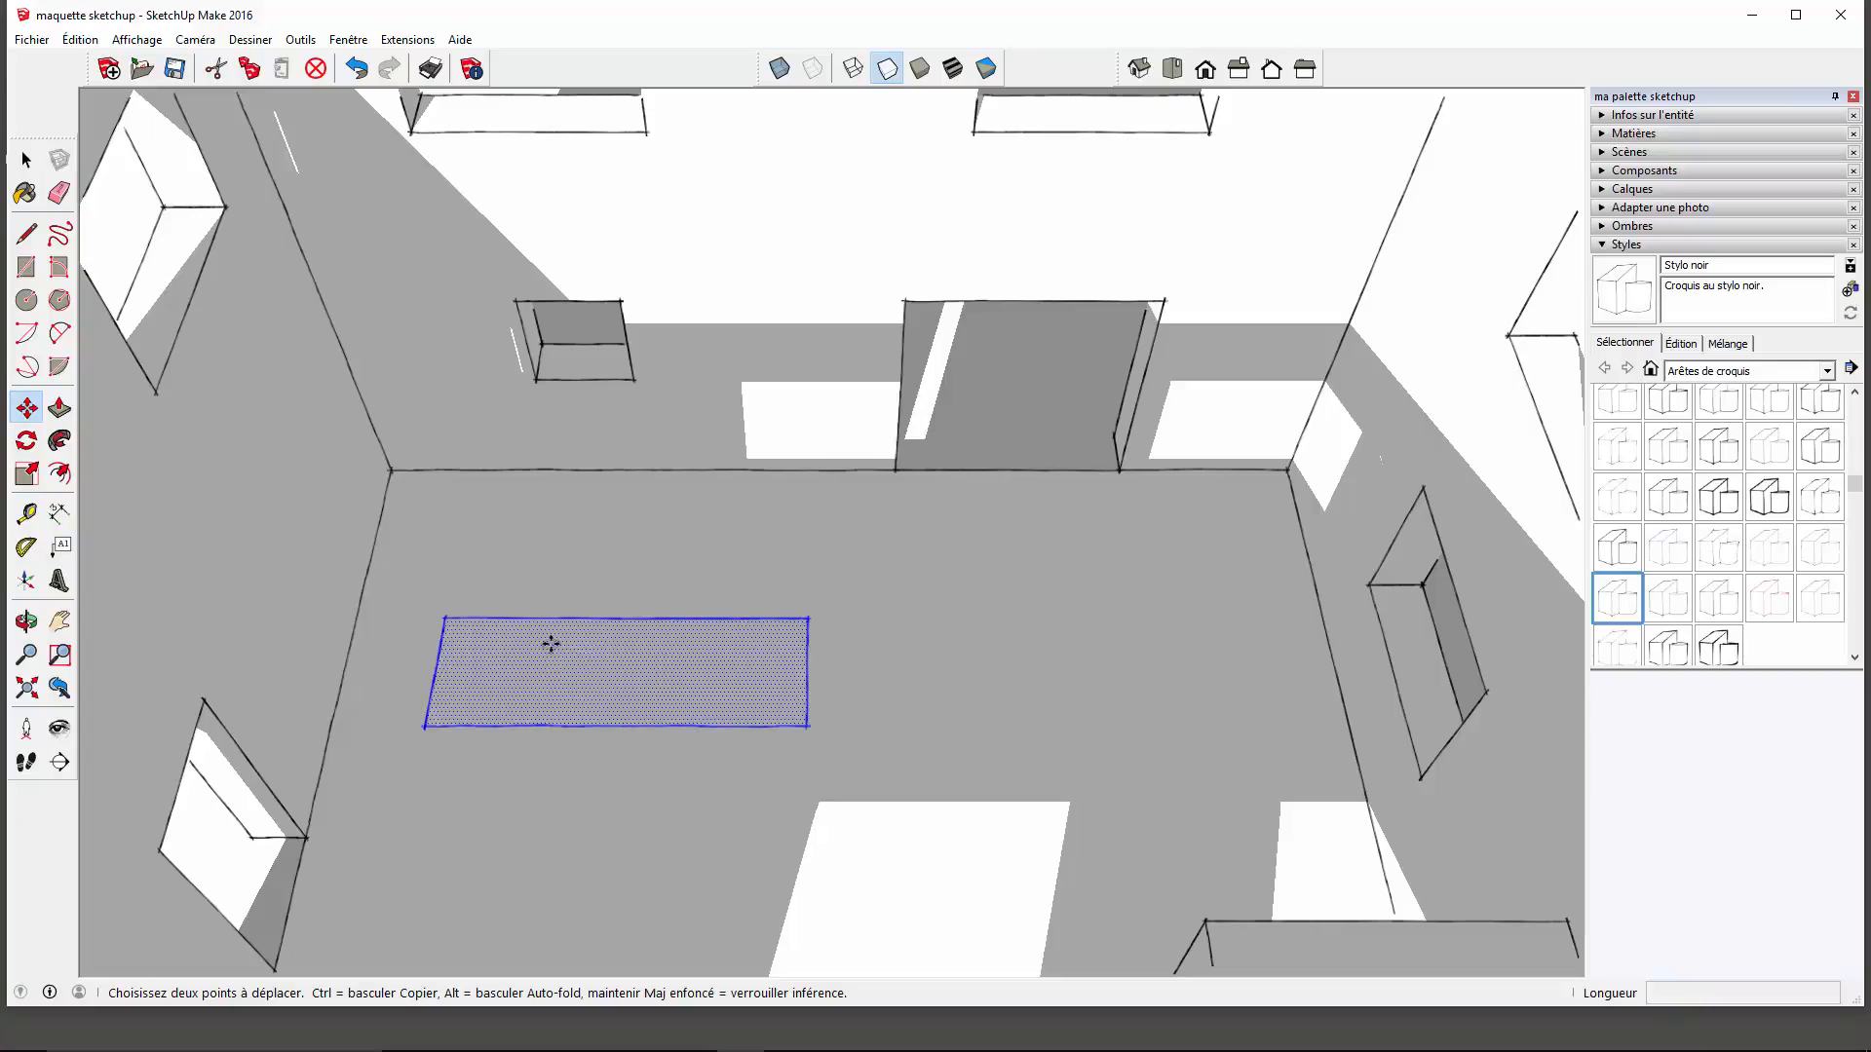
click(550, 643)
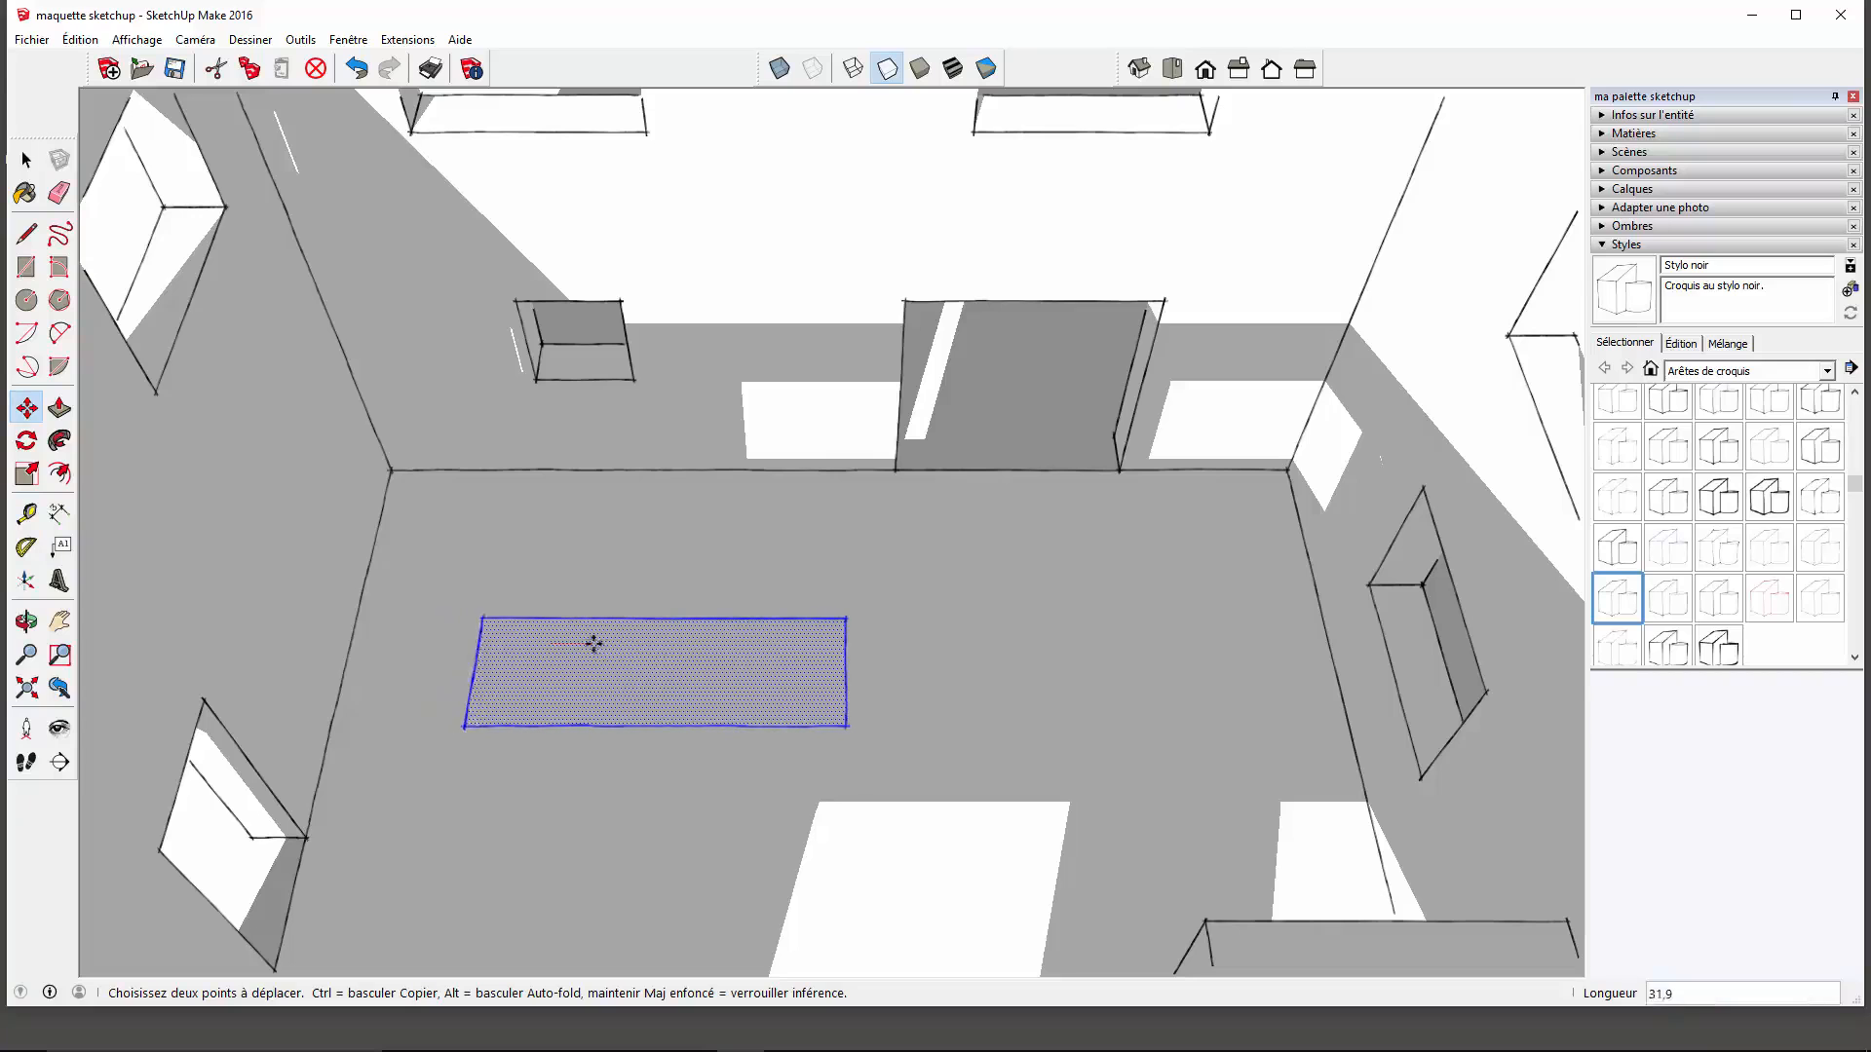
click(643, 638)
Extrude the floor rectangle upward by 270 to form a block.
middle_drag(826, 793, 701, 827)
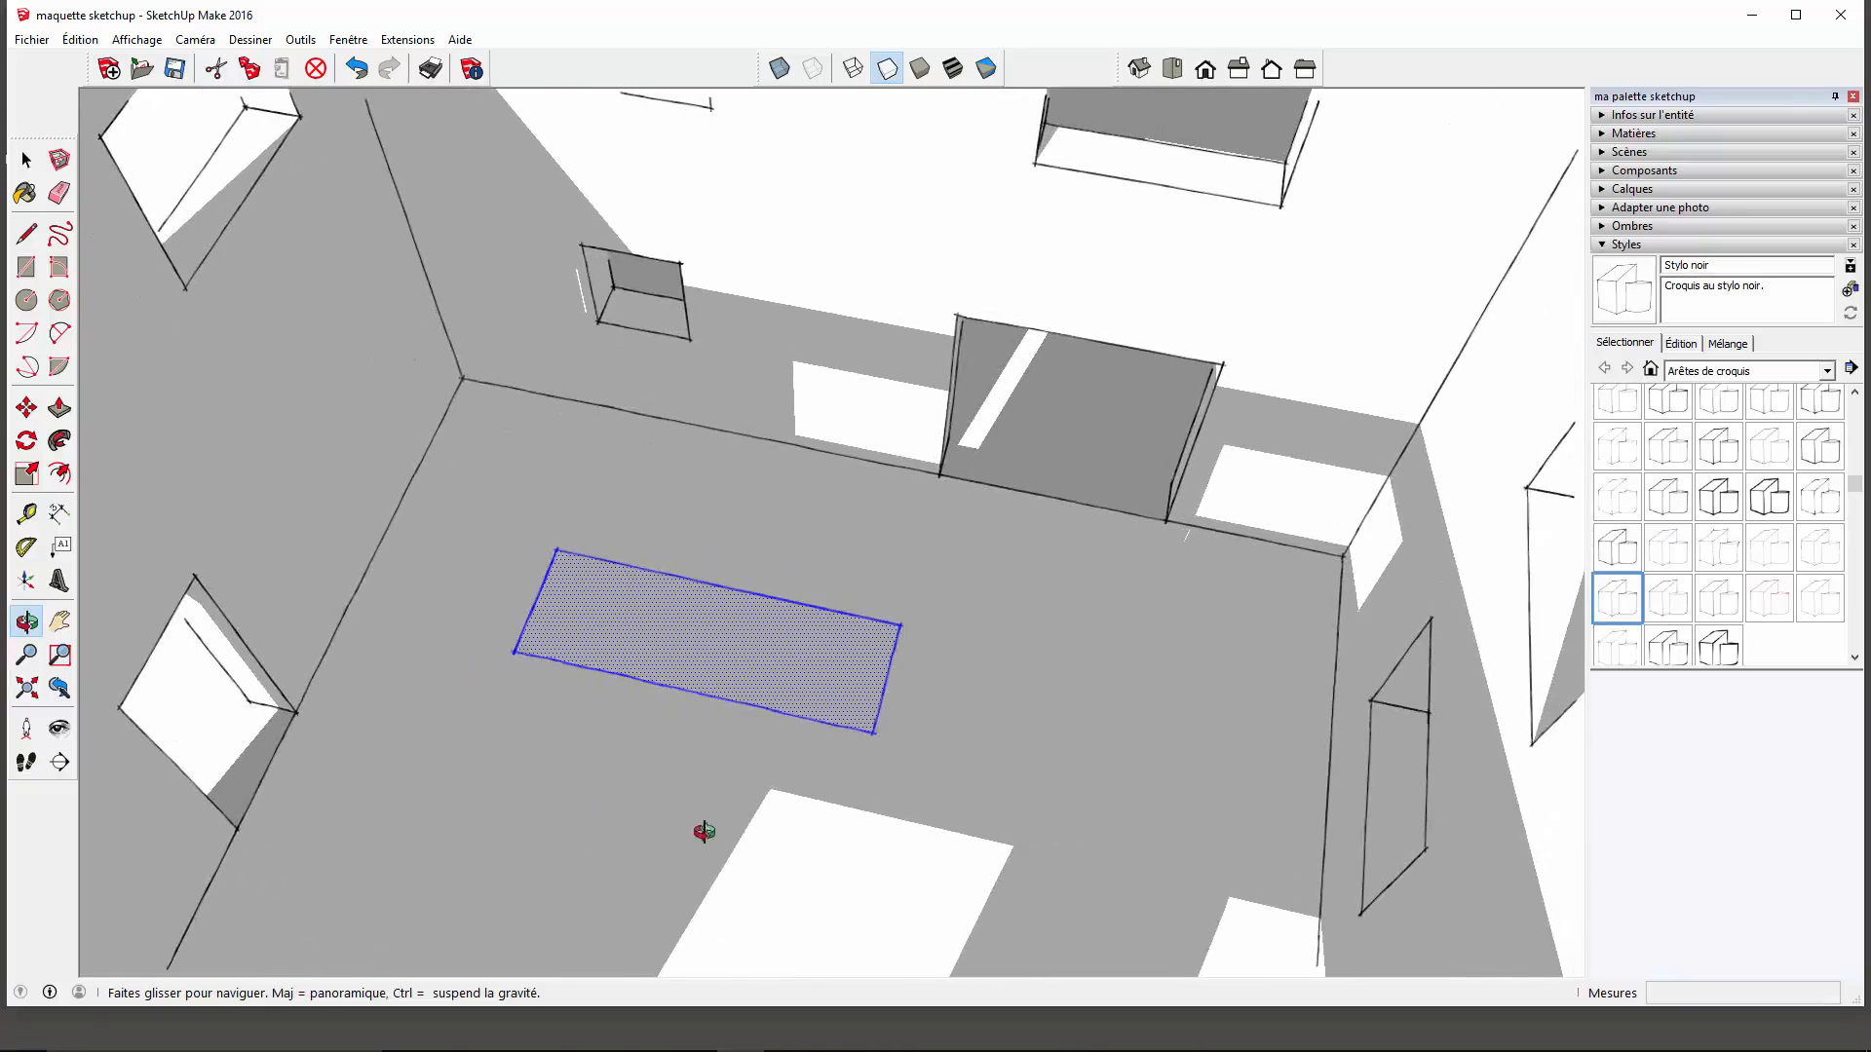
click(61, 411)
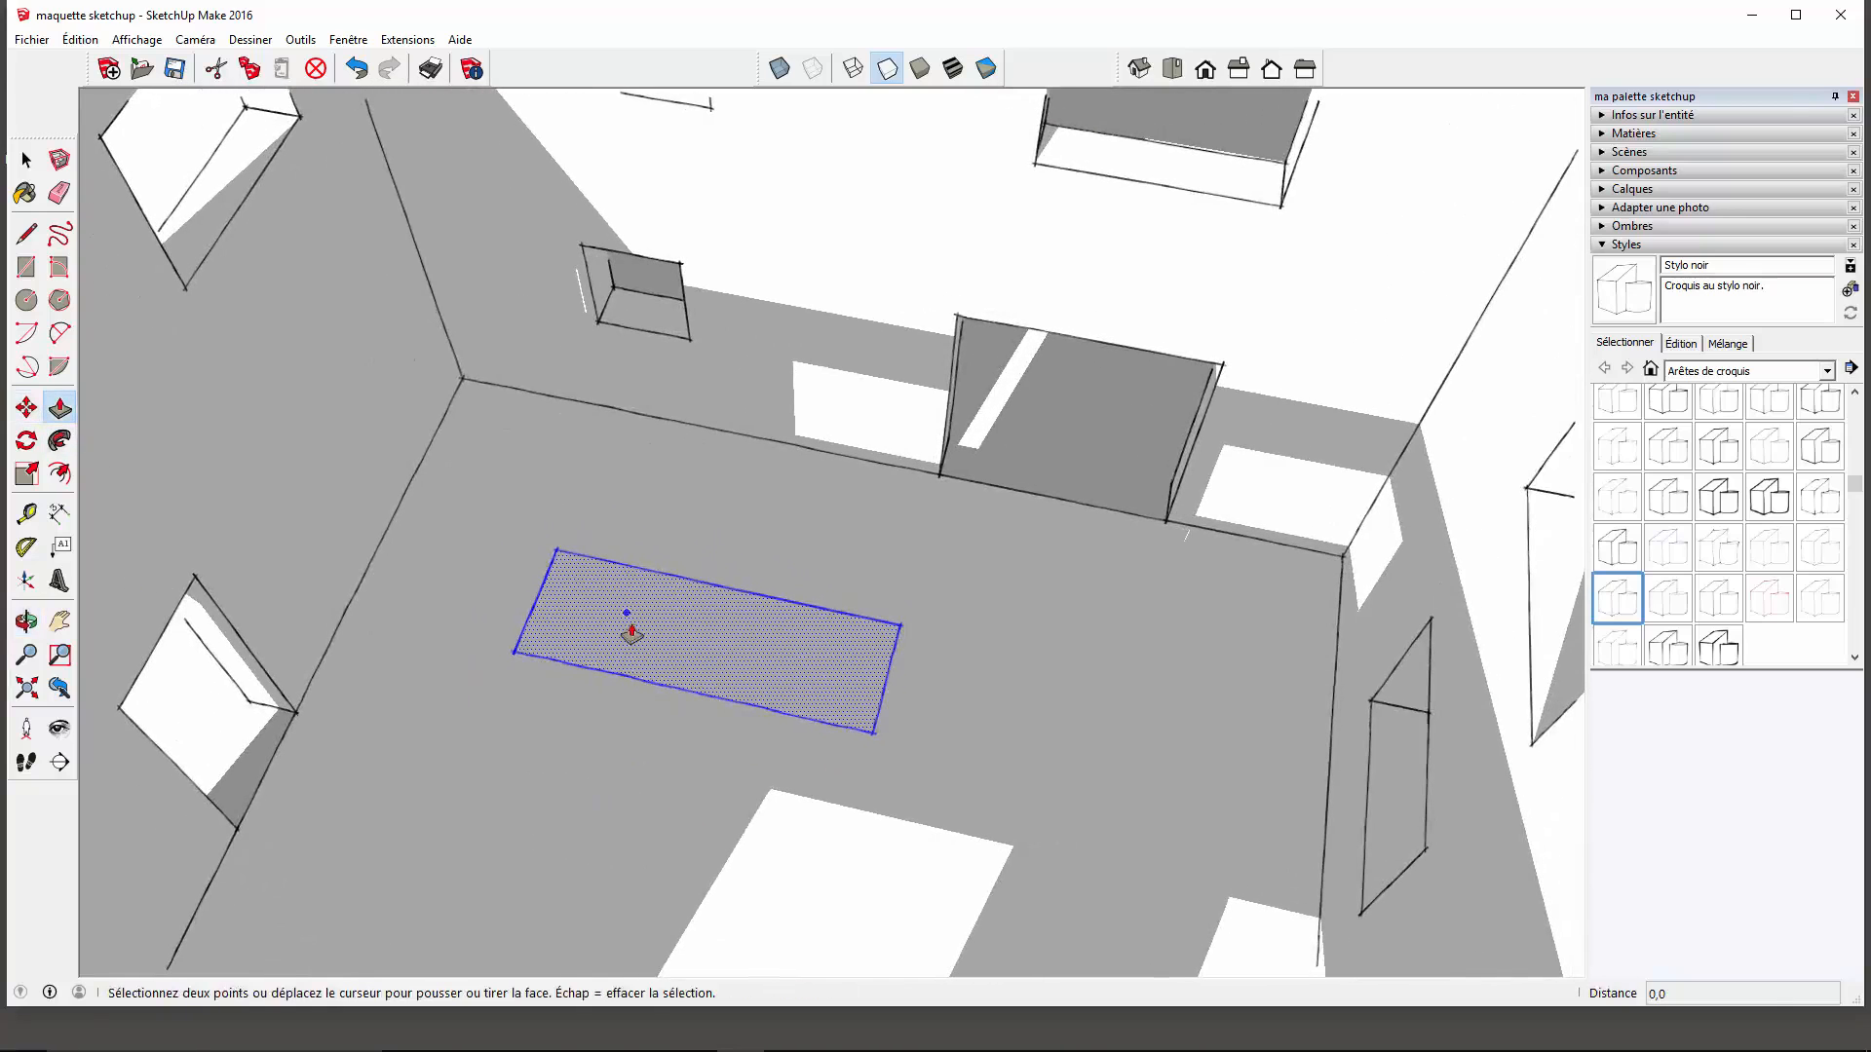
click(629, 626)
middle_drag(636, 615, 635, 588)
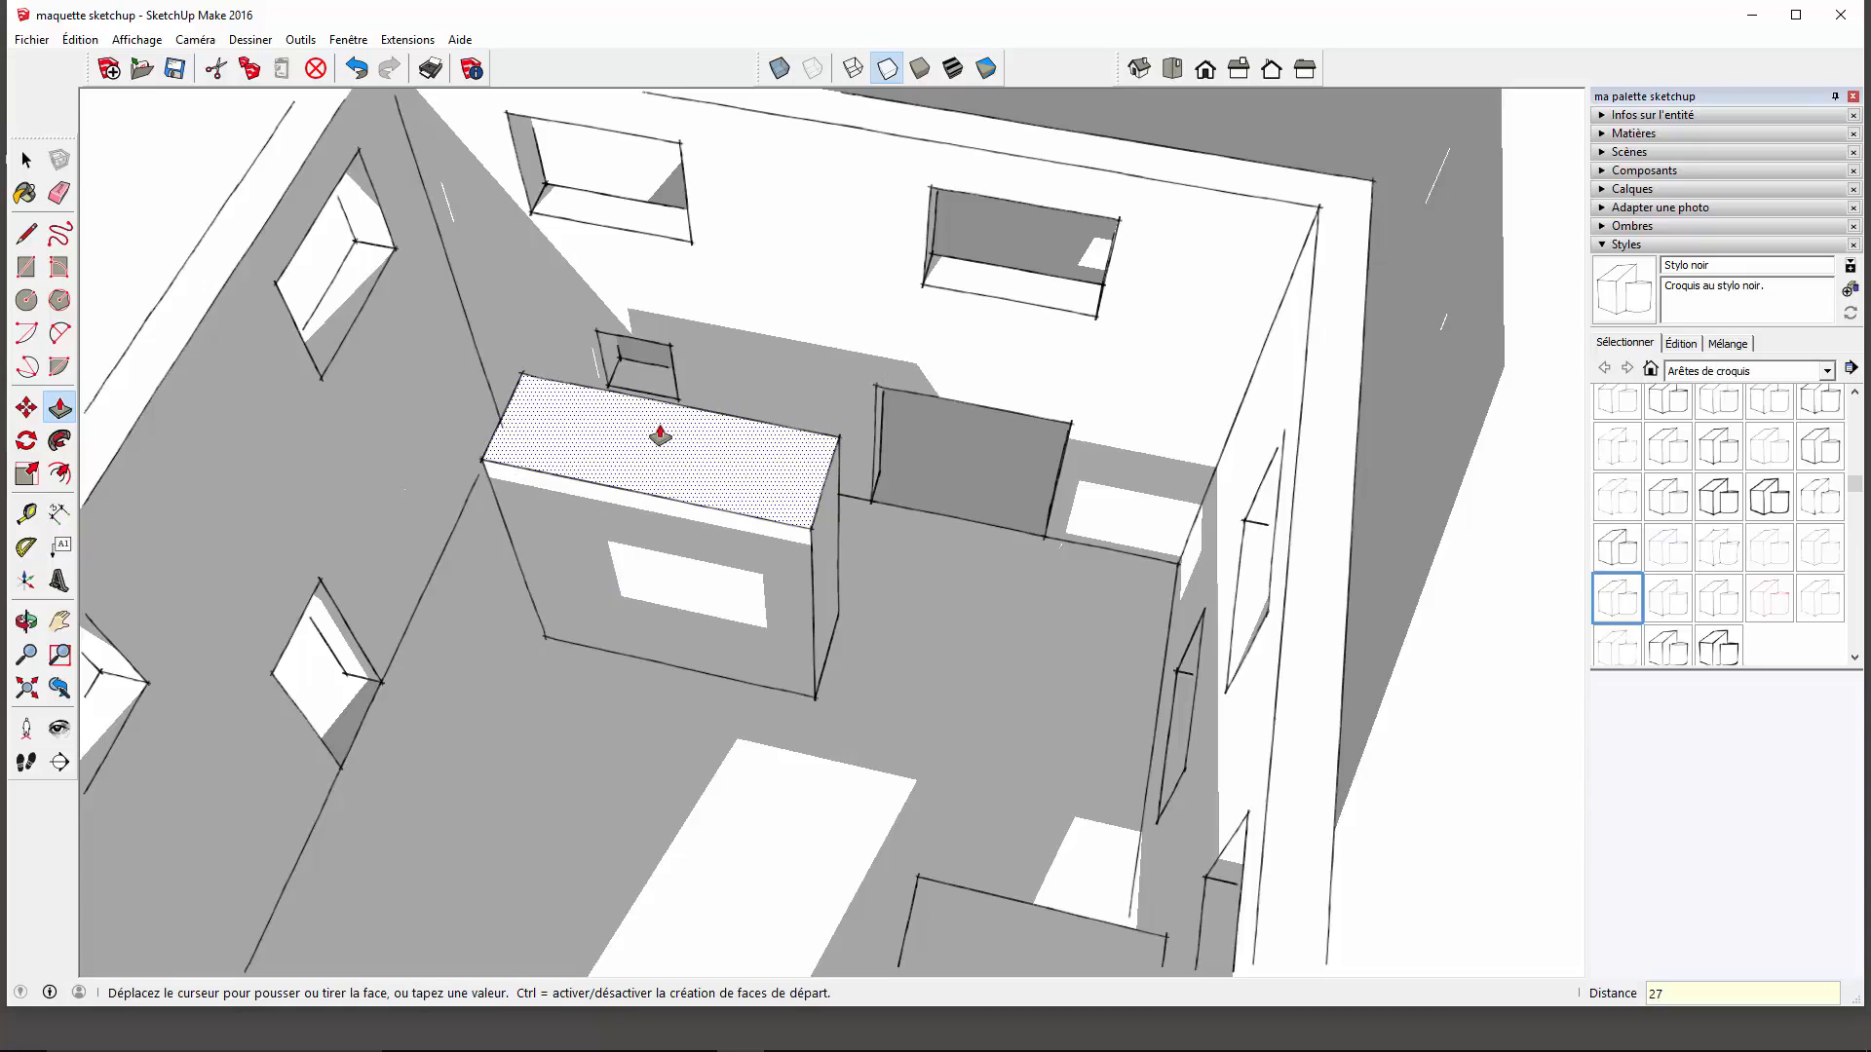
key(Return)
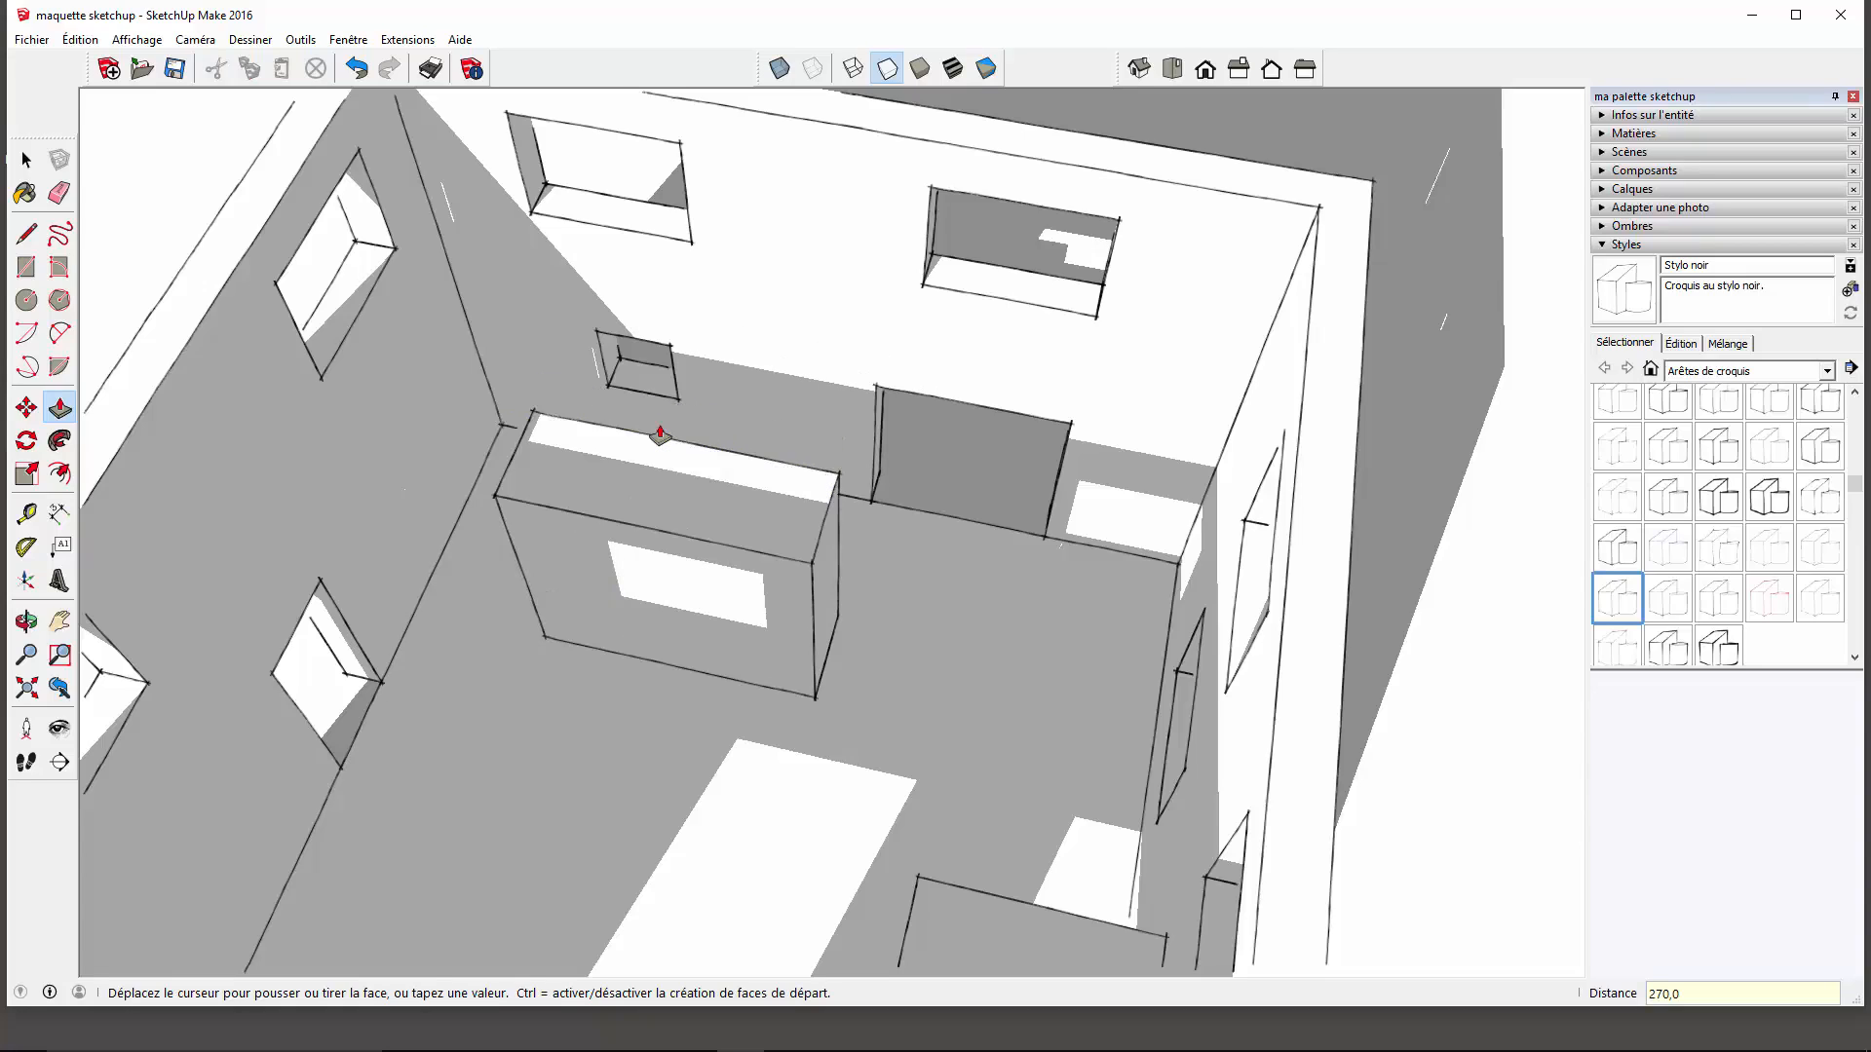
Examine the building and the new interior block from above and from outside the facades.
scroll(692, 364, down, 3)
middle_drag(827, 676, 1014, 634)
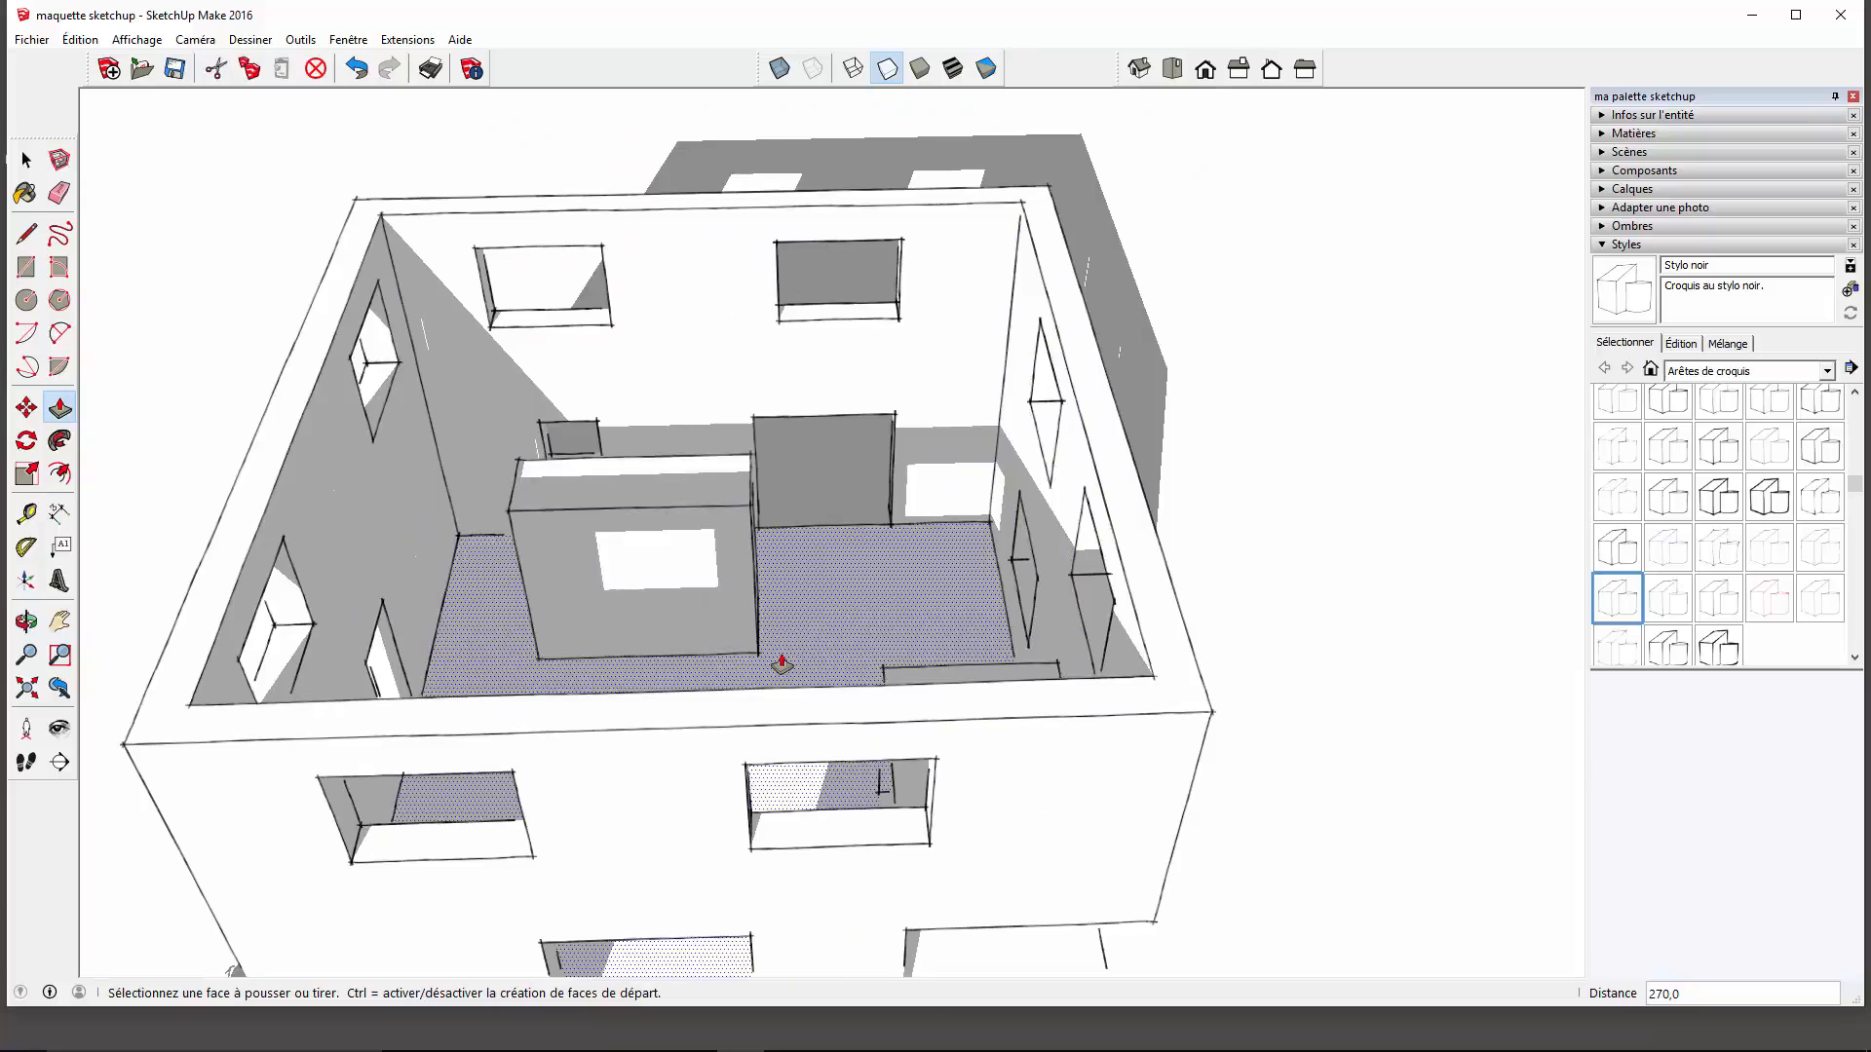
middle_drag(893, 647, 751, 575)
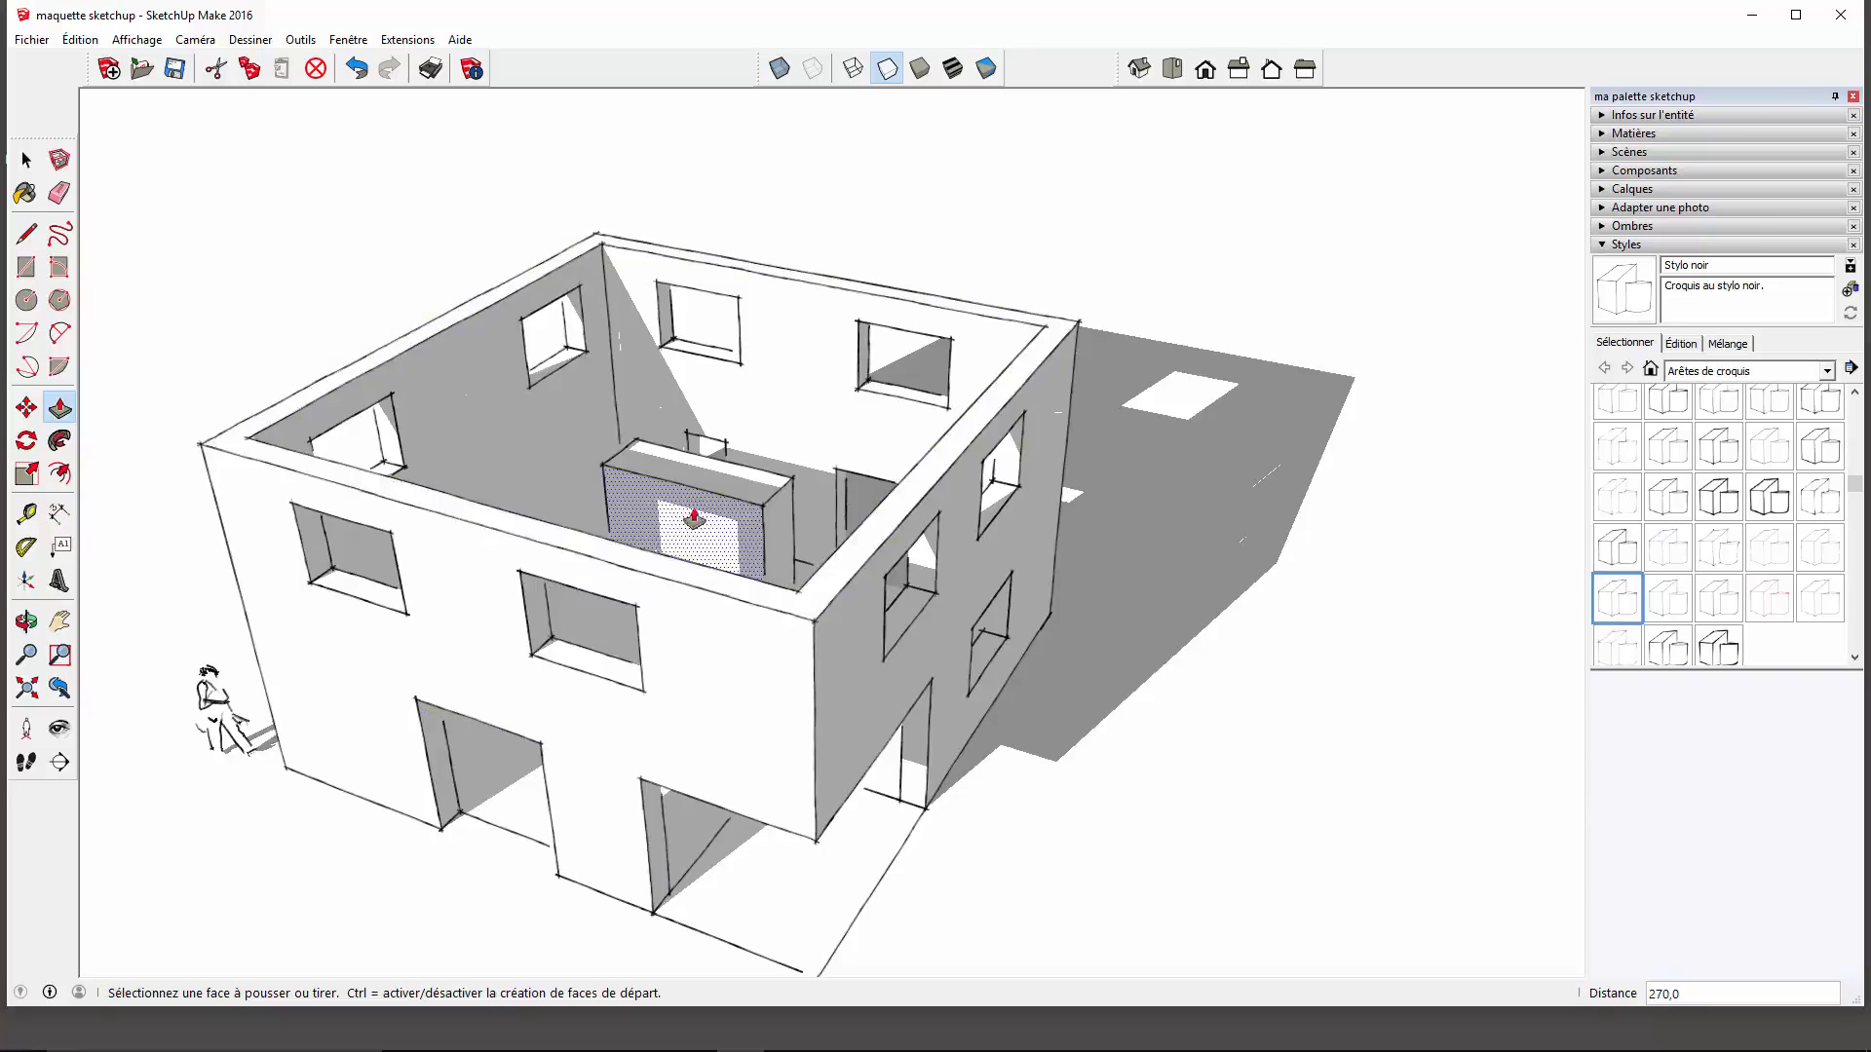
middle_drag(764, 597, 782, 360)
scroll(658, 506, up, 3)
scroll(662, 482, down, 3)
scroll(786, 357, down, 3)
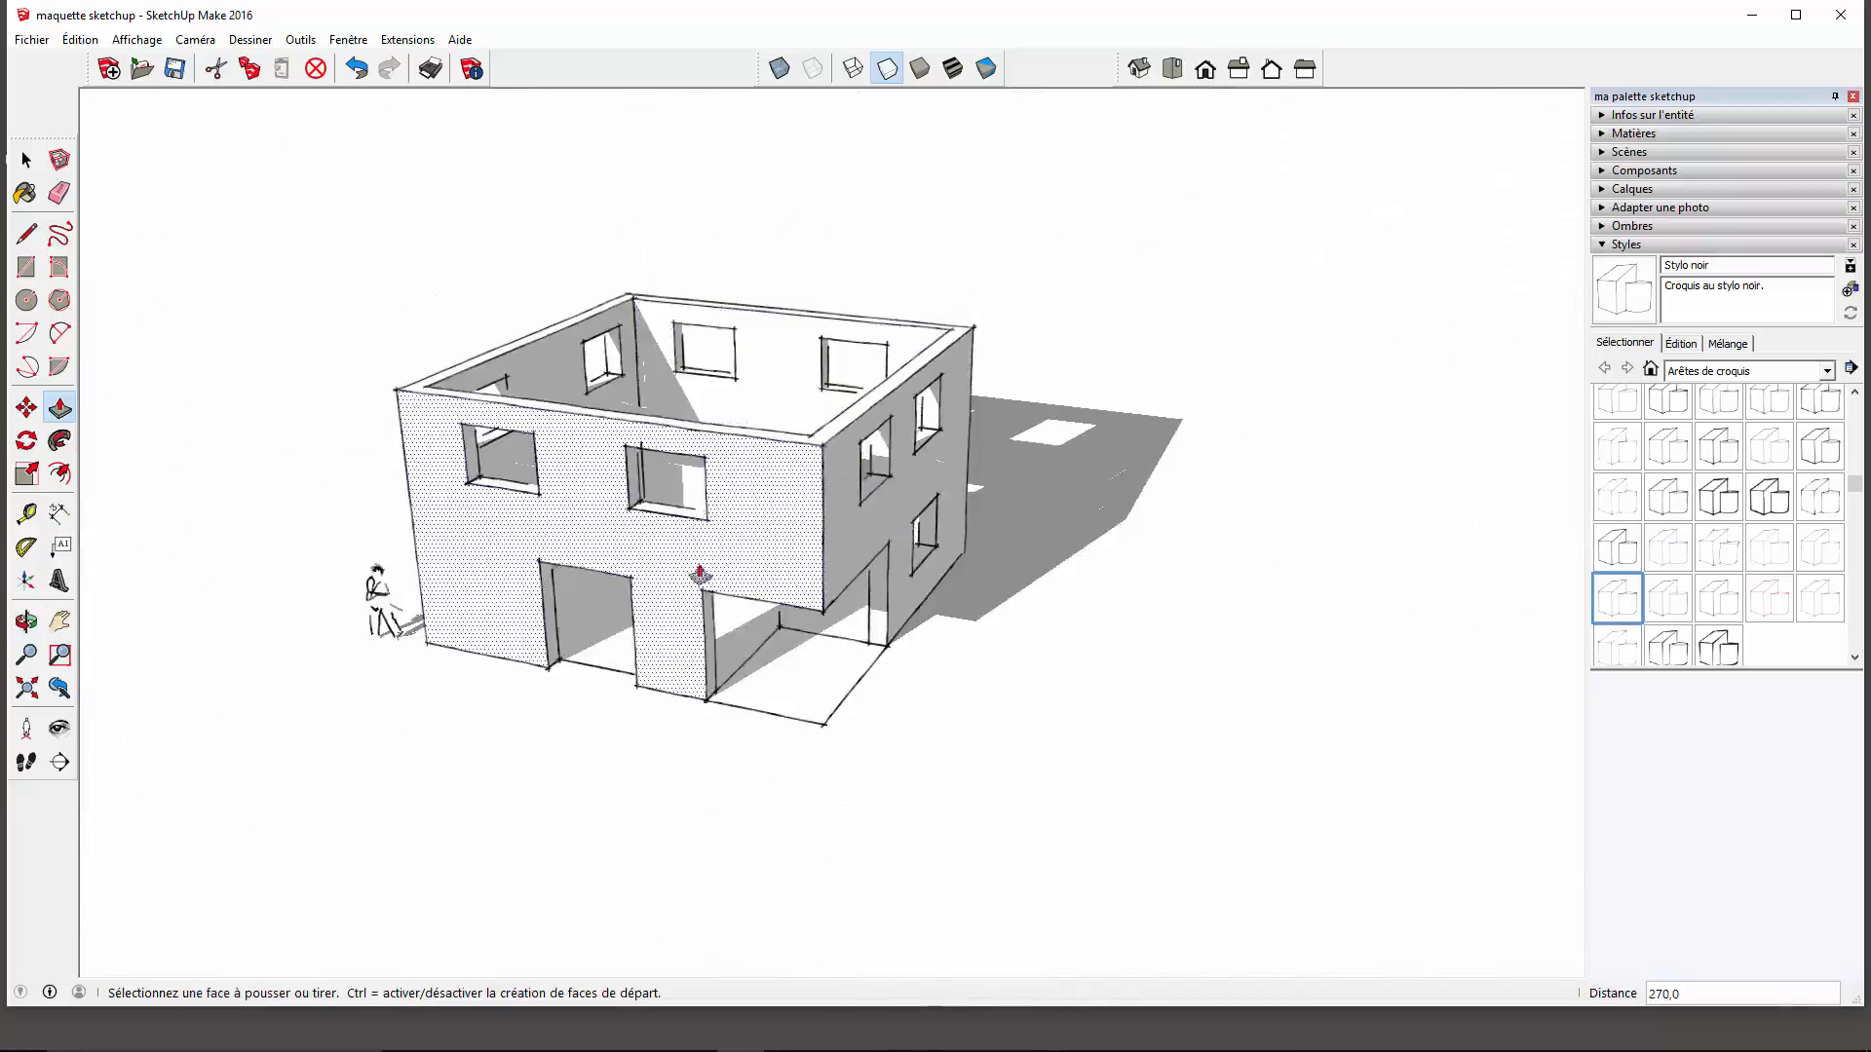
middle_drag(868, 585, 731, 592)
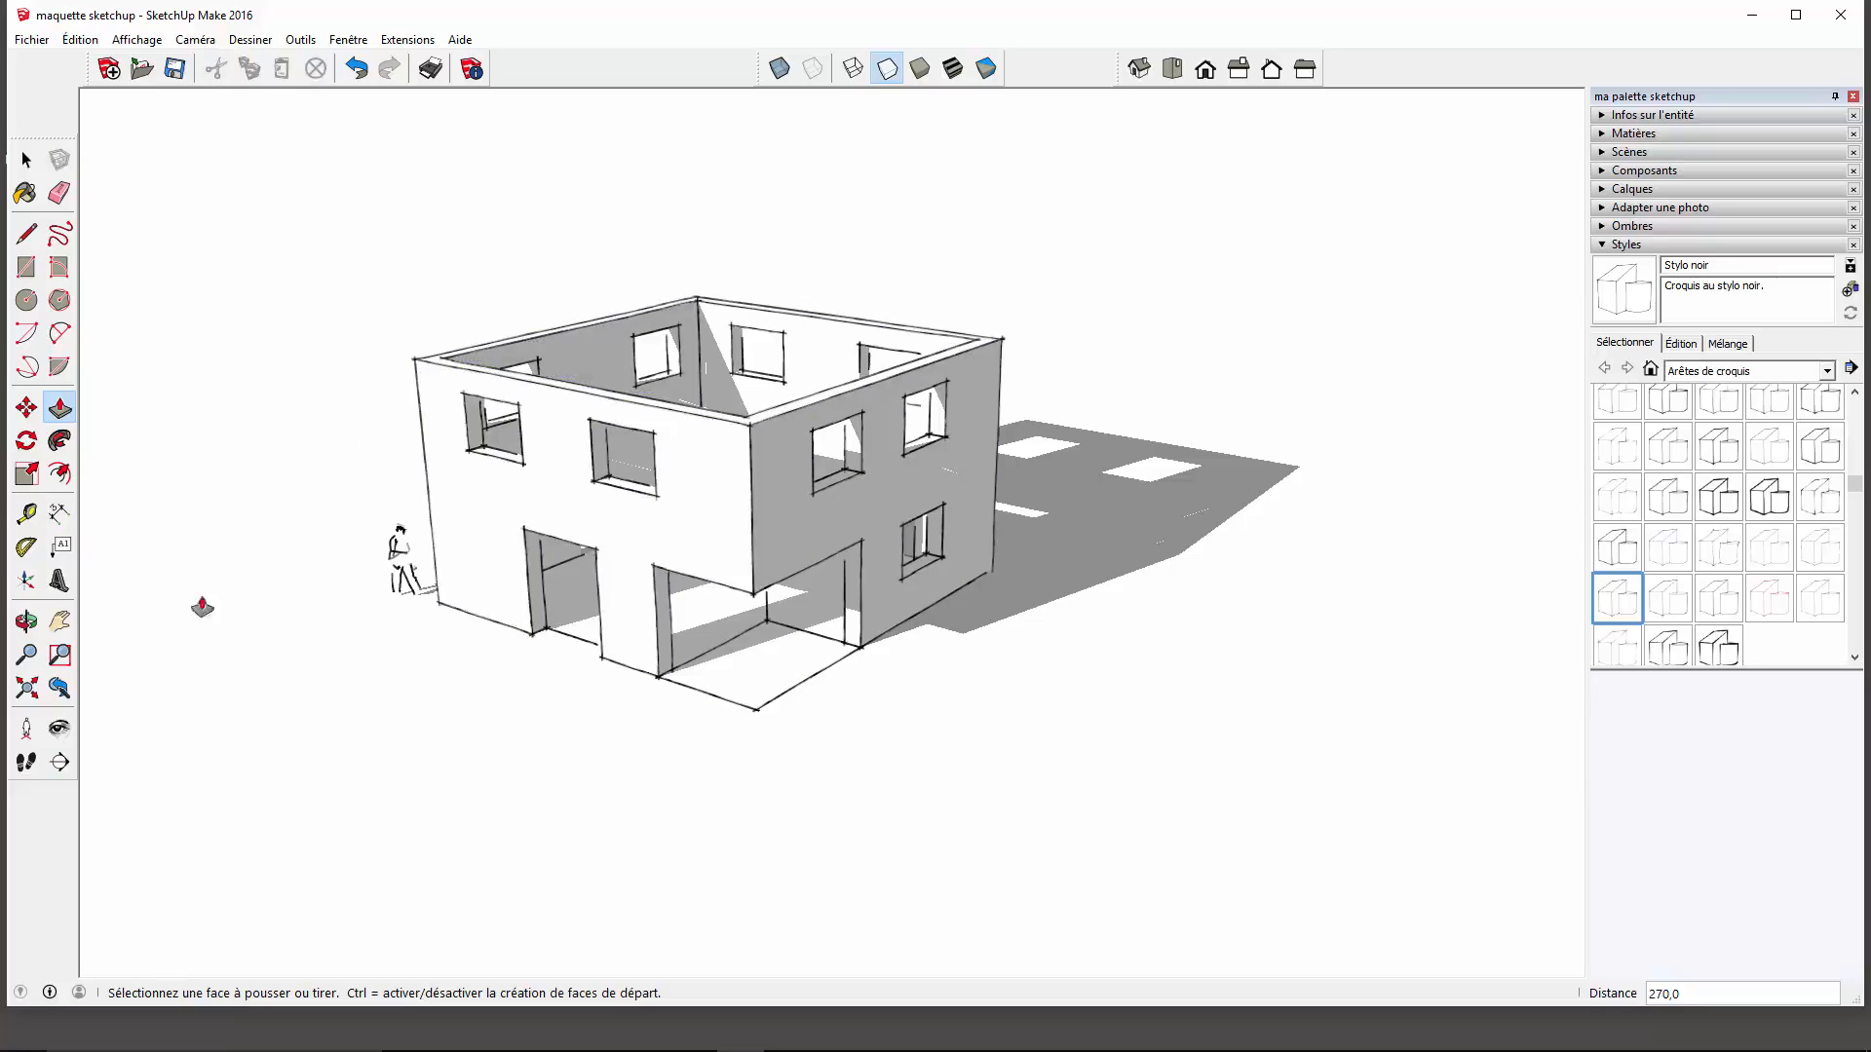
Place a section plane on the front facade and move it into the building, in front of the interior block.
click(59, 764)
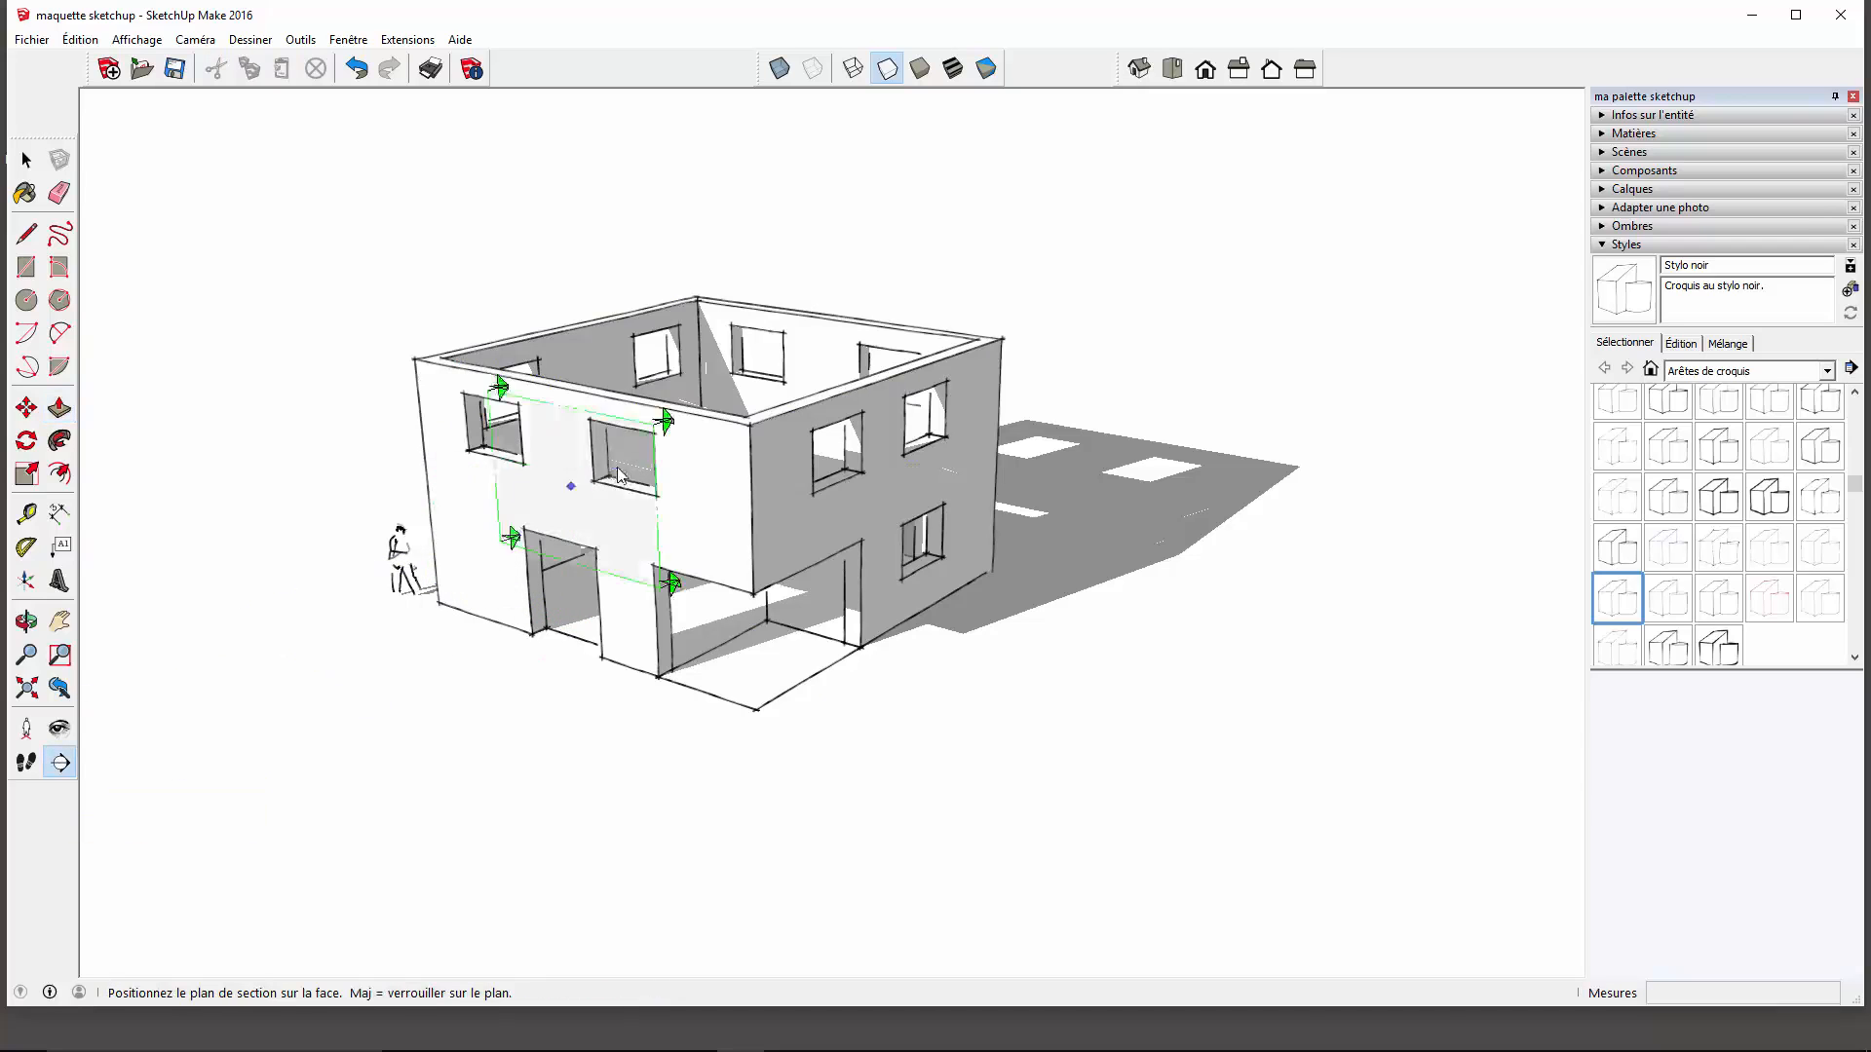
scroll(585, 488, up, 3)
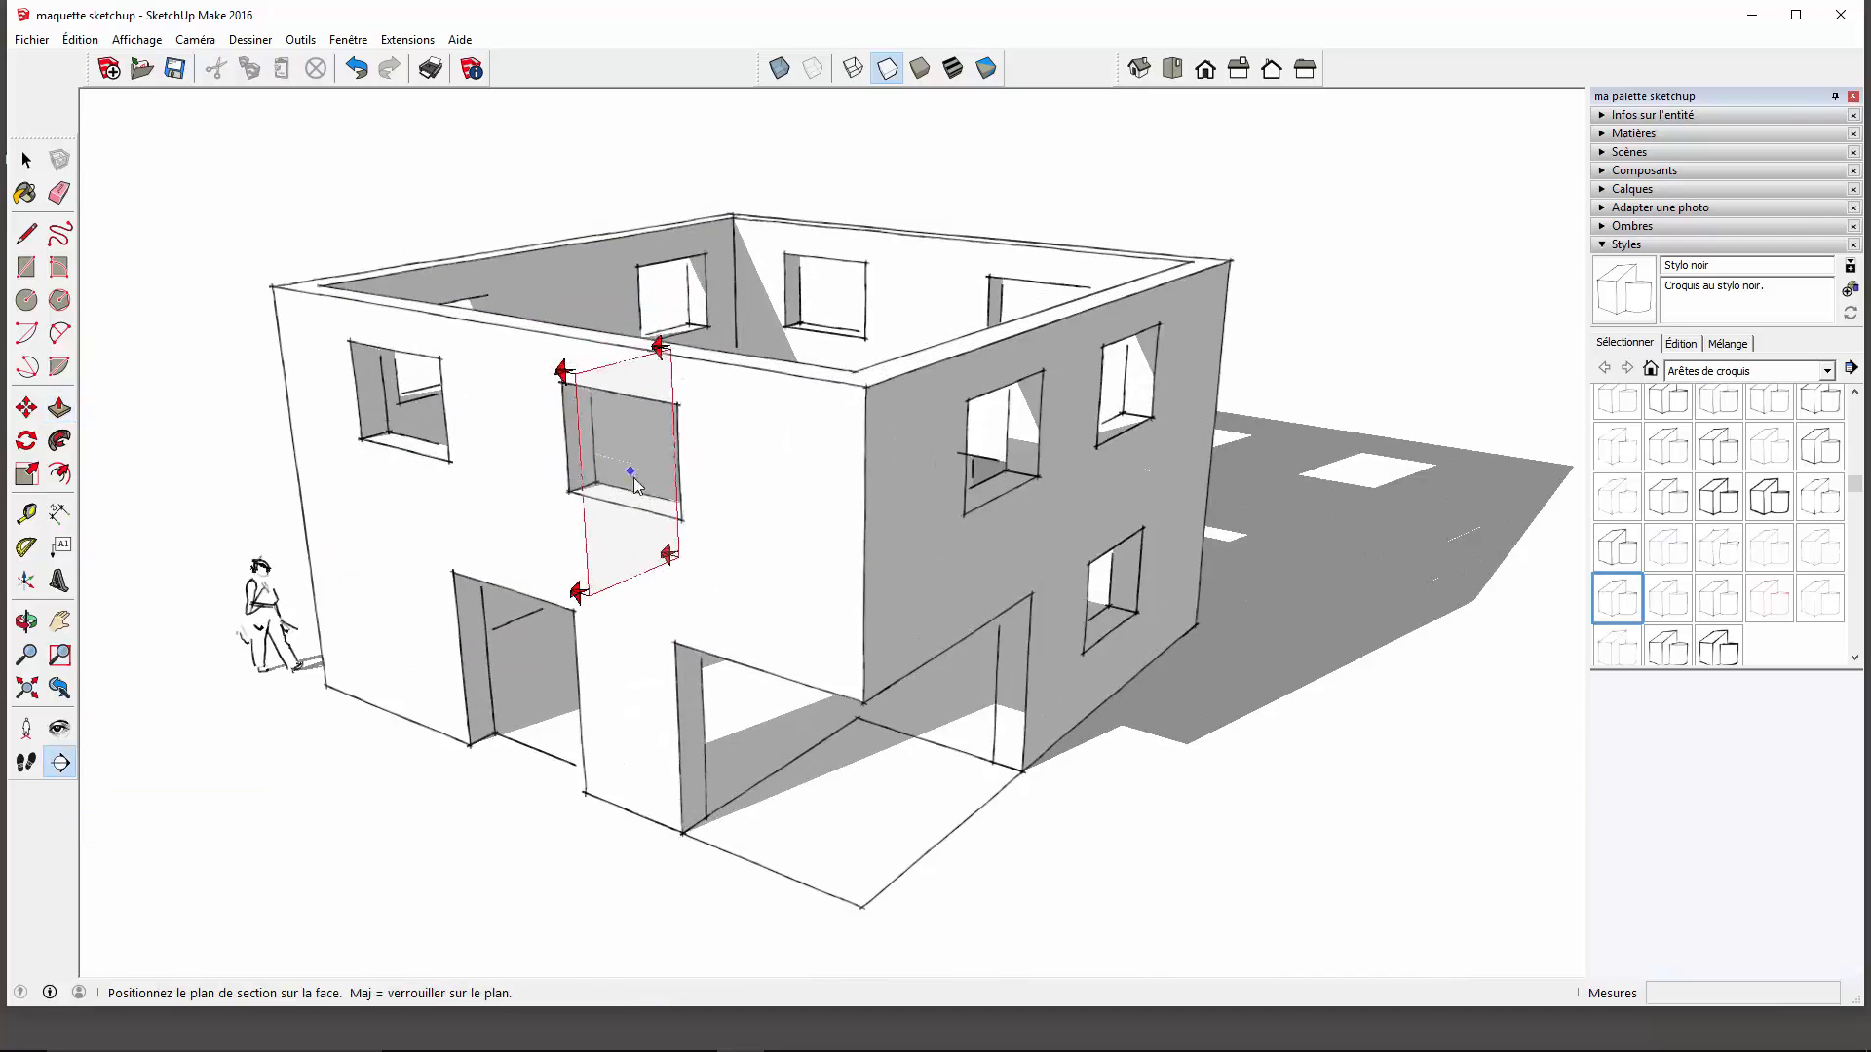
click(745, 502)
click(54, 406)
click(24, 408)
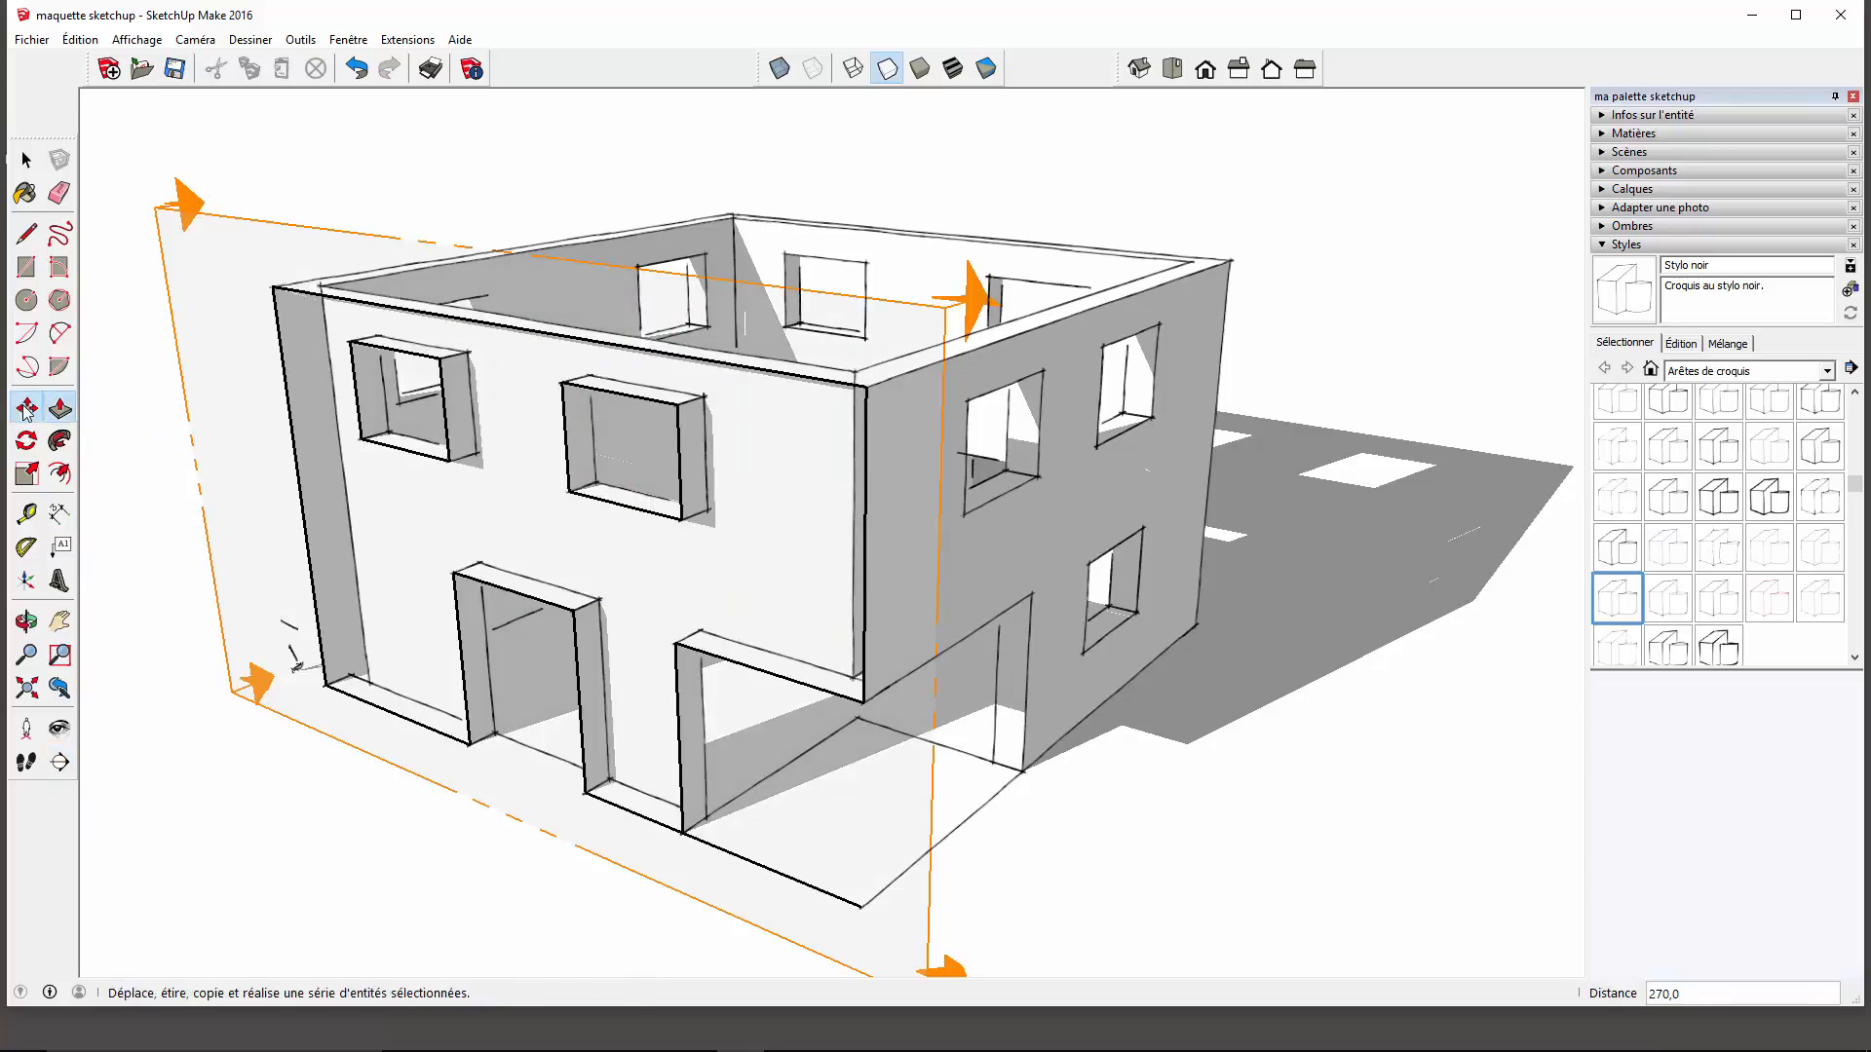
click(242, 254)
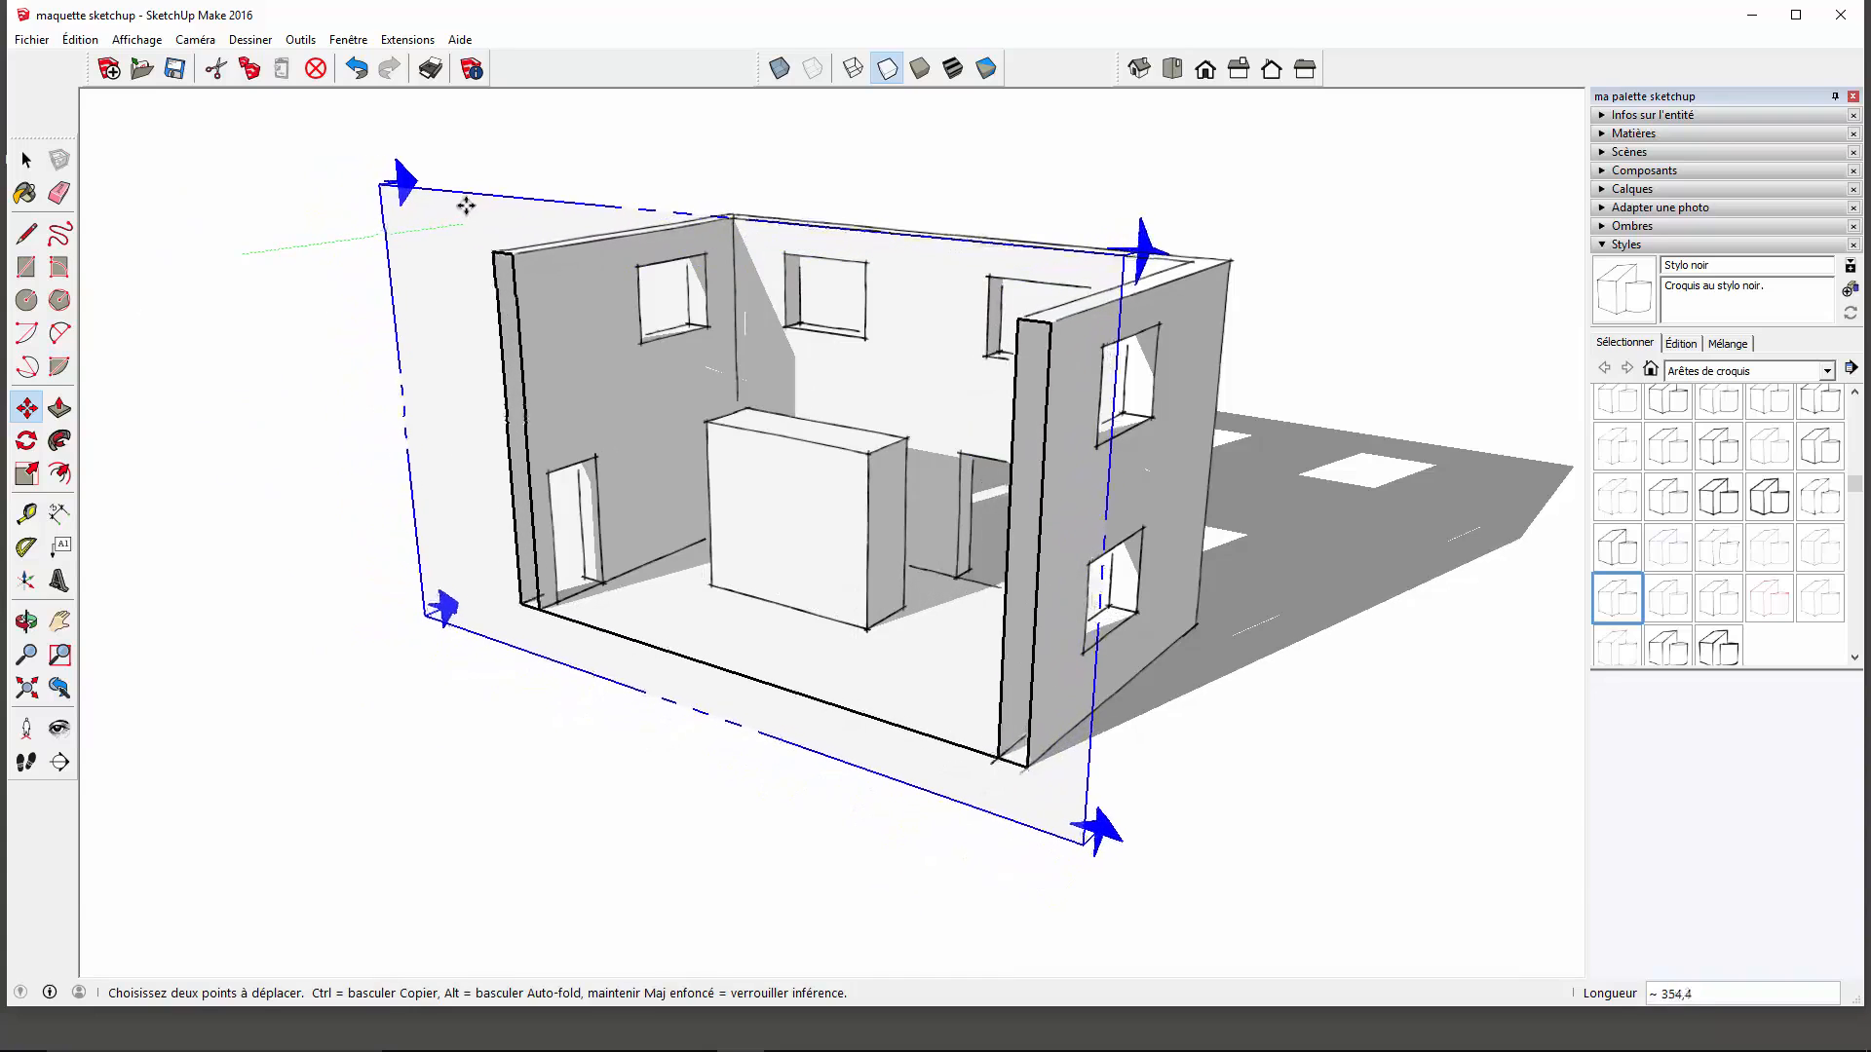
click(490, 200)
Hide the section plane while keeping its cut through the building active.
key(o)
drag(570, 707, 610, 740)
key(m)
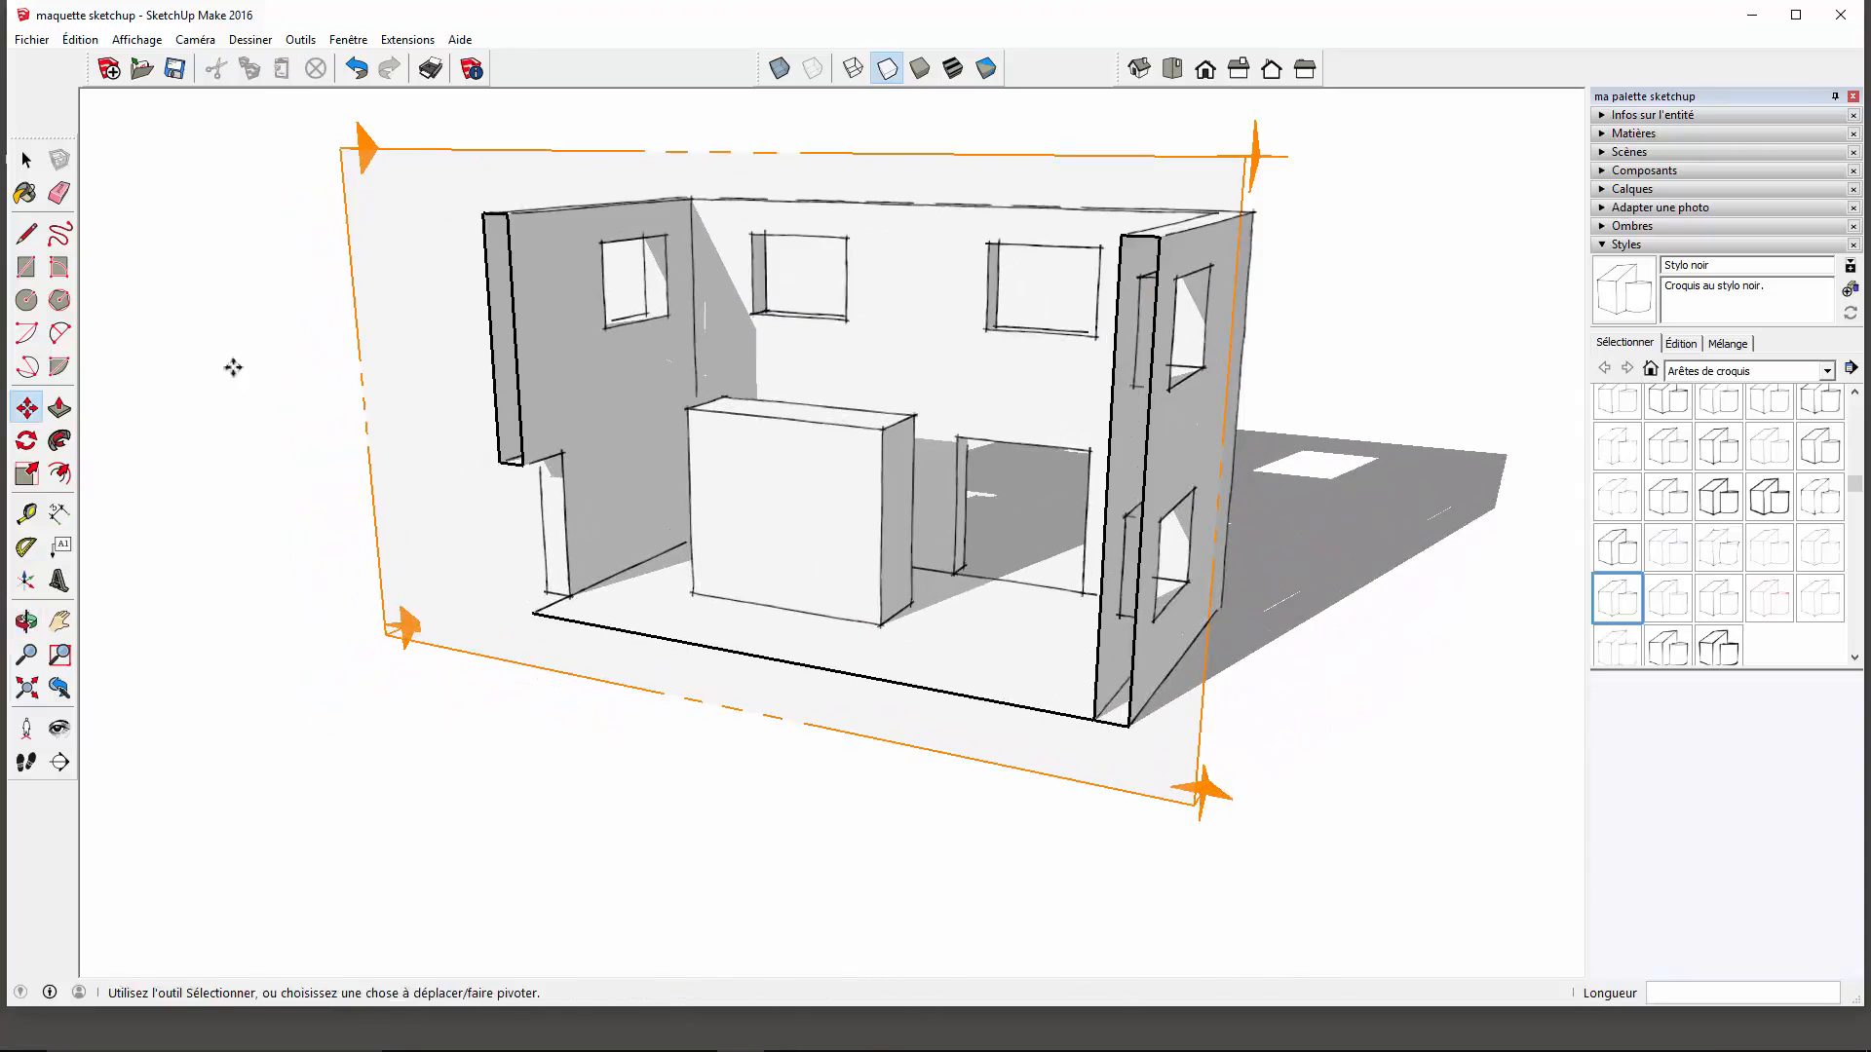
click(26, 160)
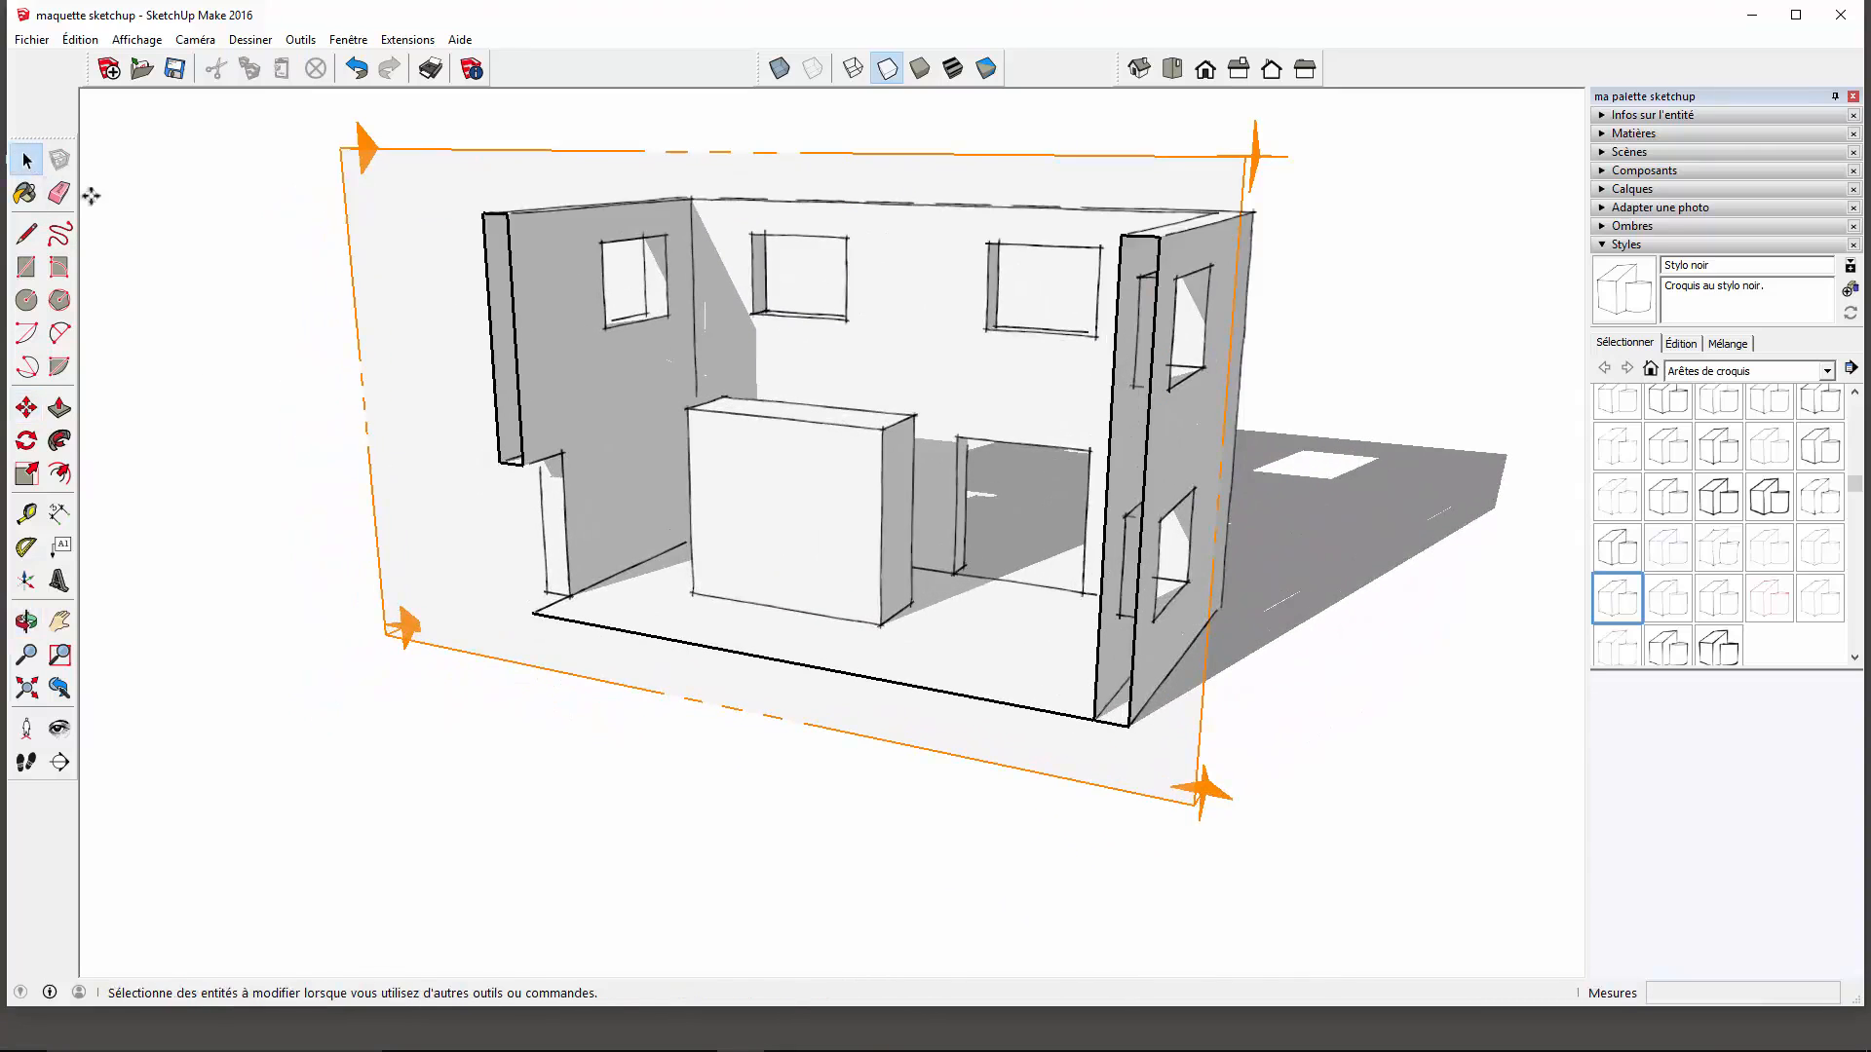
click(396, 203)
right_click(395, 203)
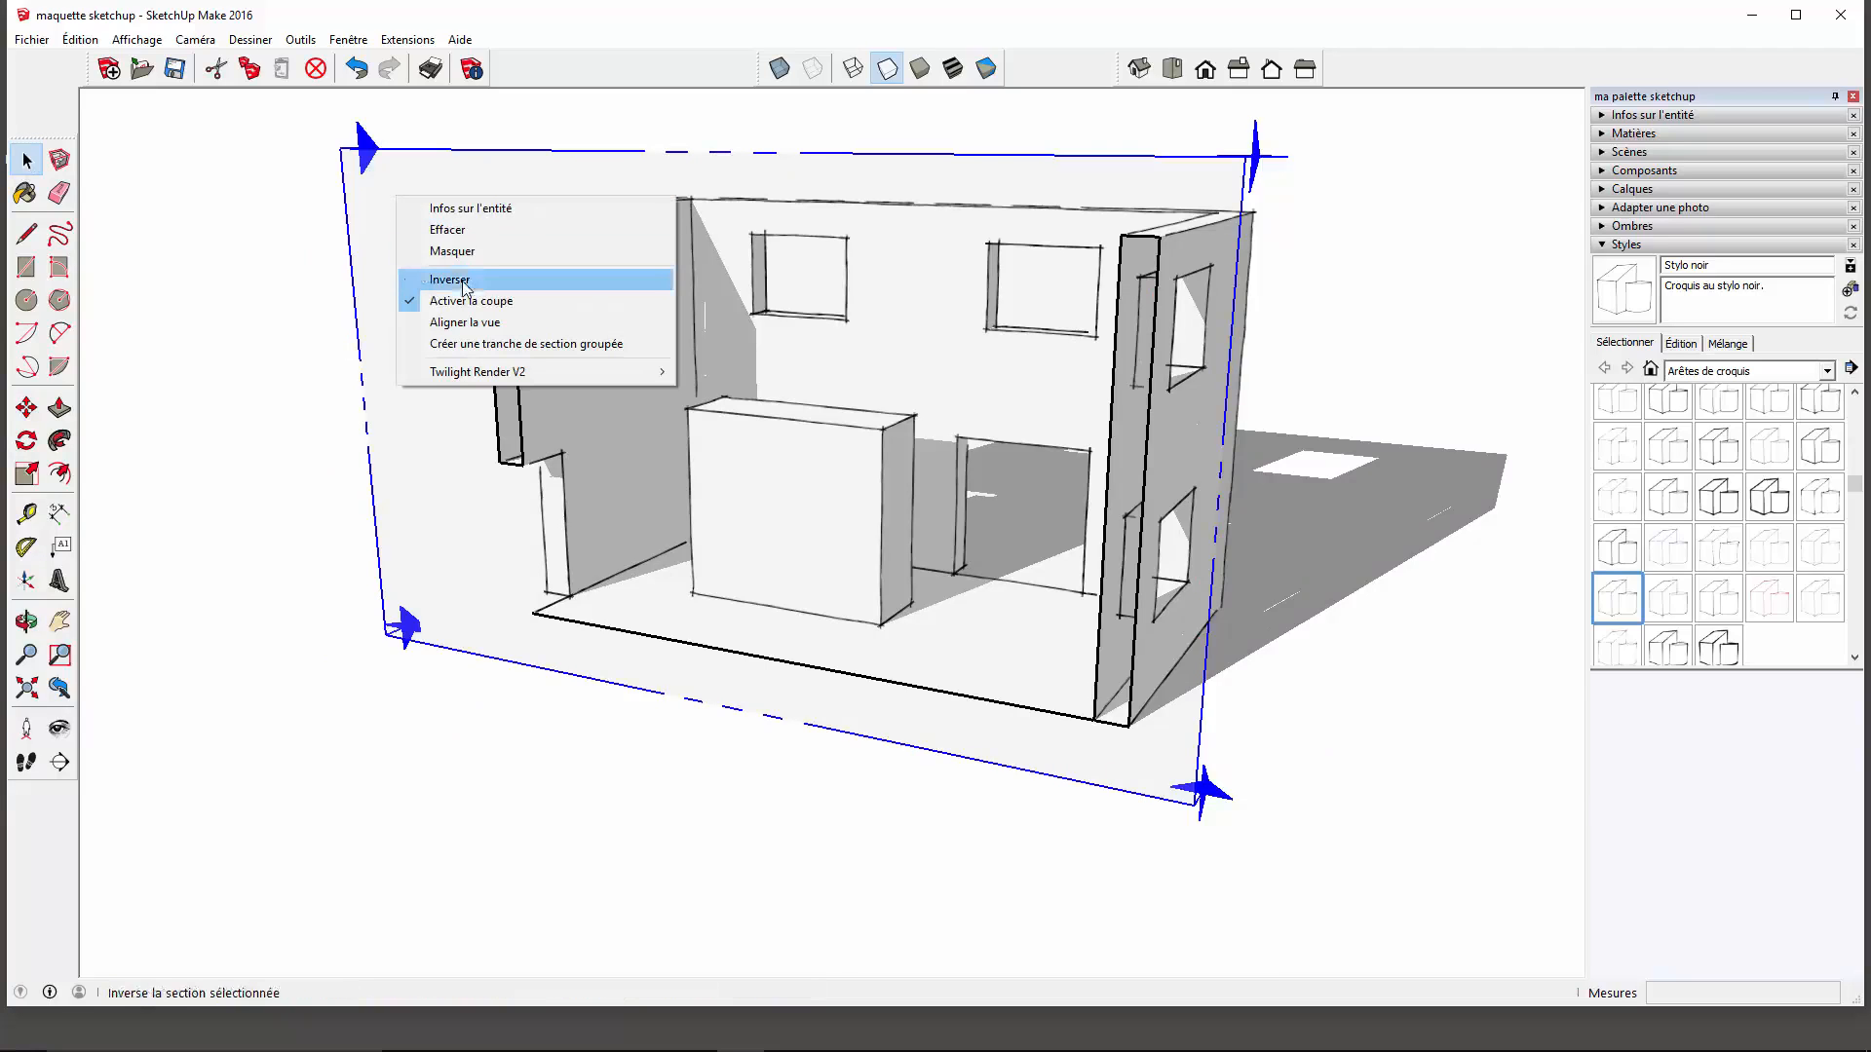
click(458, 253)
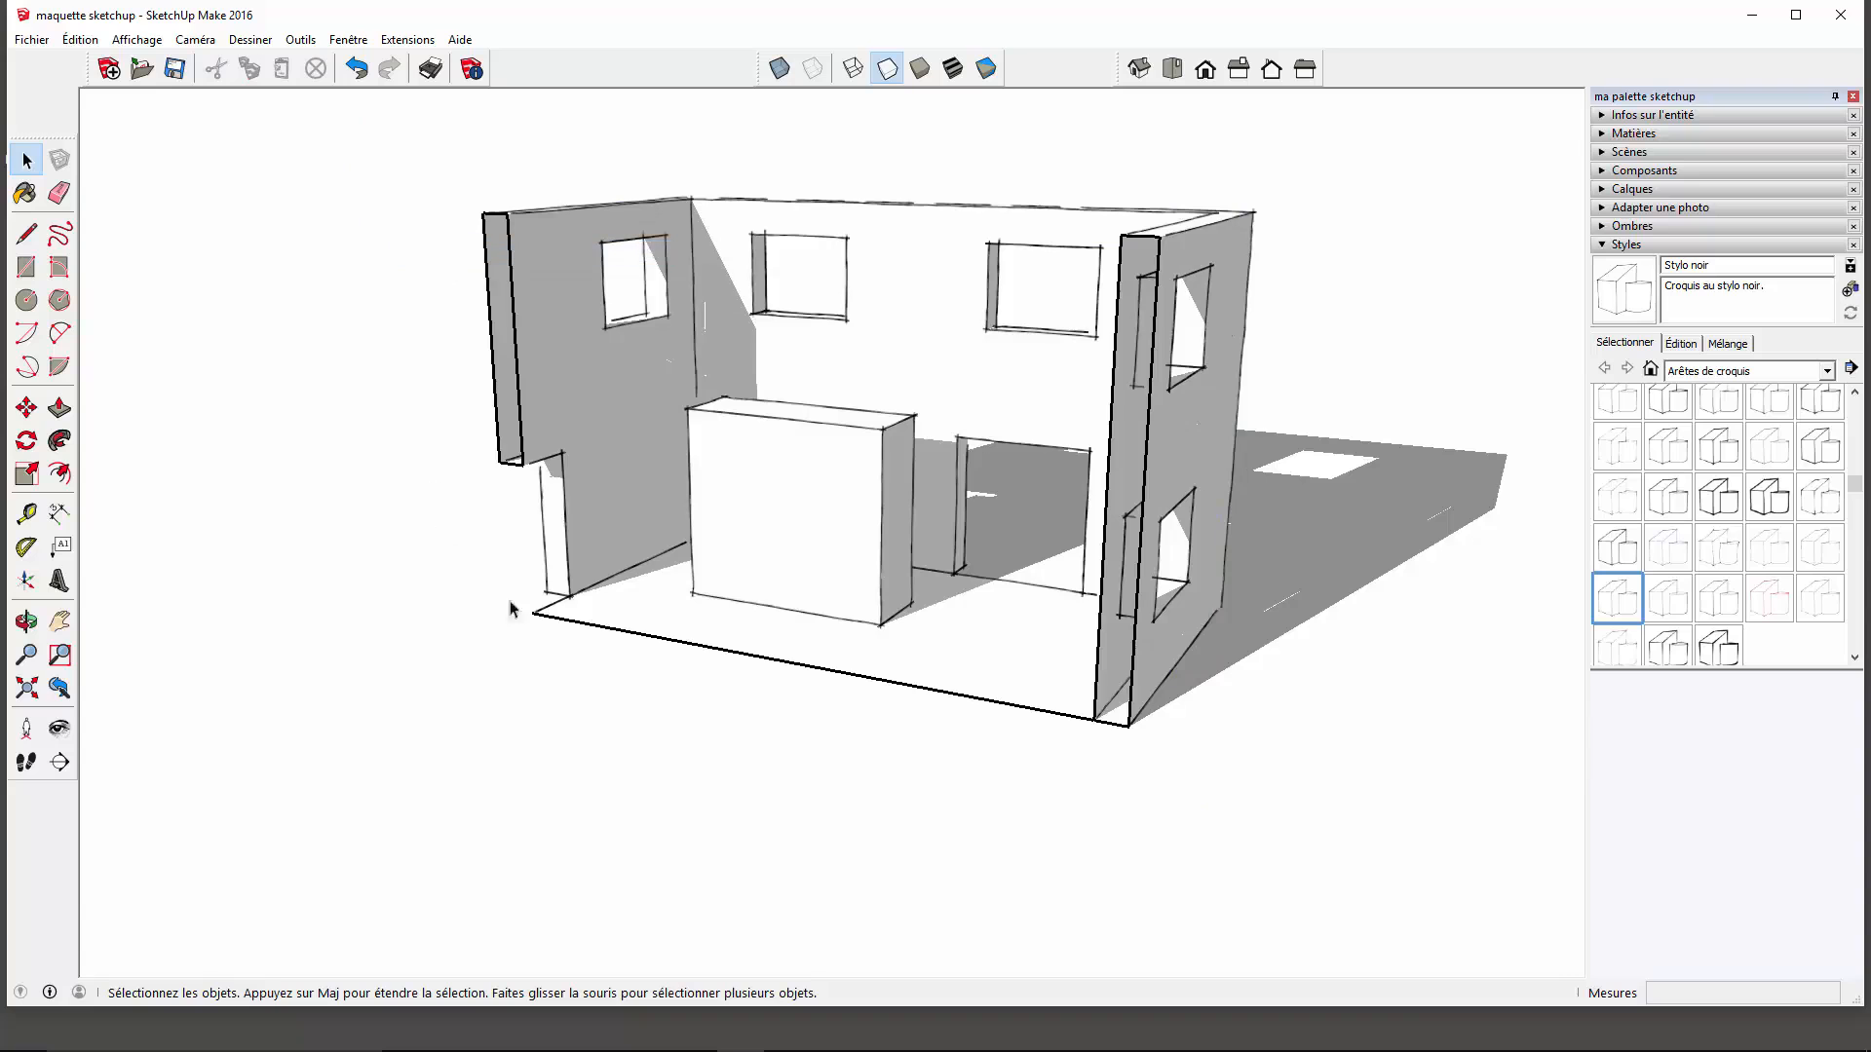
Examine the block's front face and the doorway behind it up close through the cut building.
scroll(684, 454, up, 3)
middle_drag(698, 572, 881, 489)
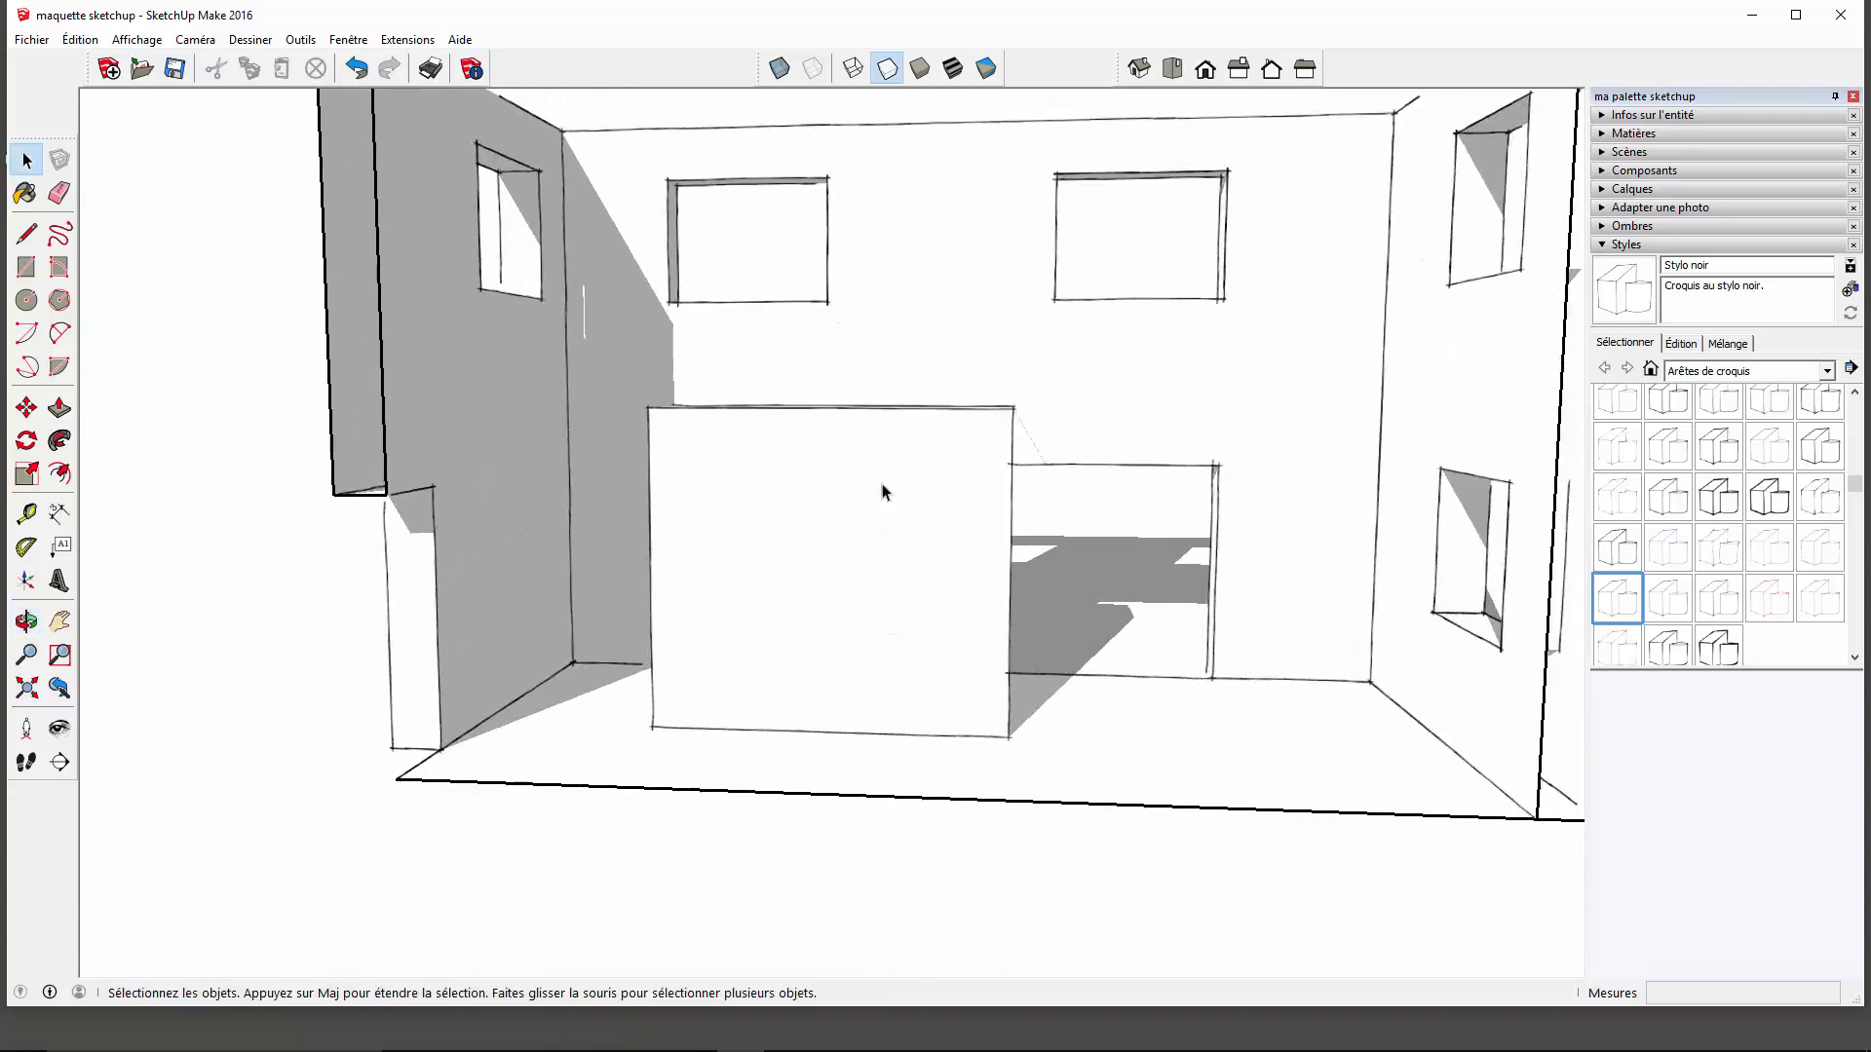
scroll(843, 519, up, 3)
scroll(843, 511, up, 1)
scroll(698, 562, down, 2)
mouse_move(751, 695)
middle_down()
mouse_move(789, 701)
mouse_move(733, 706)
middle_up()
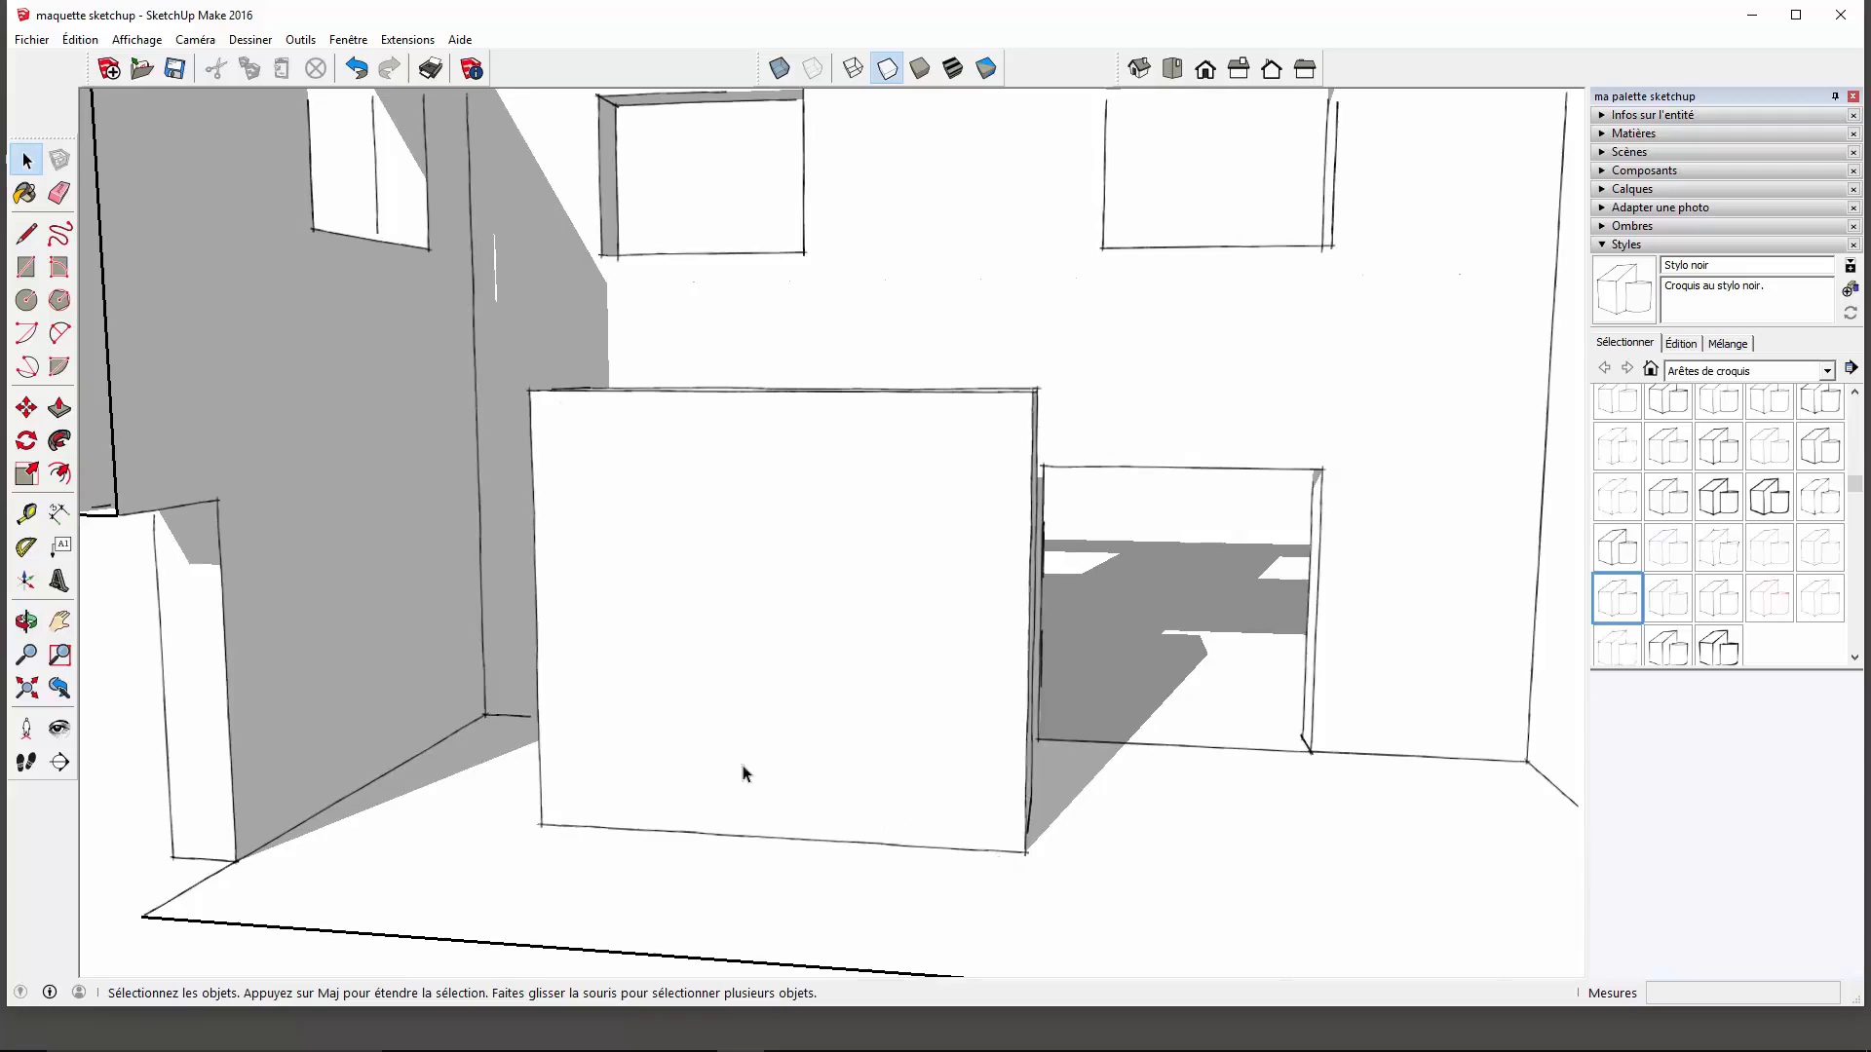
scroll(745, 774, down, 3)
middle_drag(873, 730, 722, 780)
scroll(868, 689, up, 4)
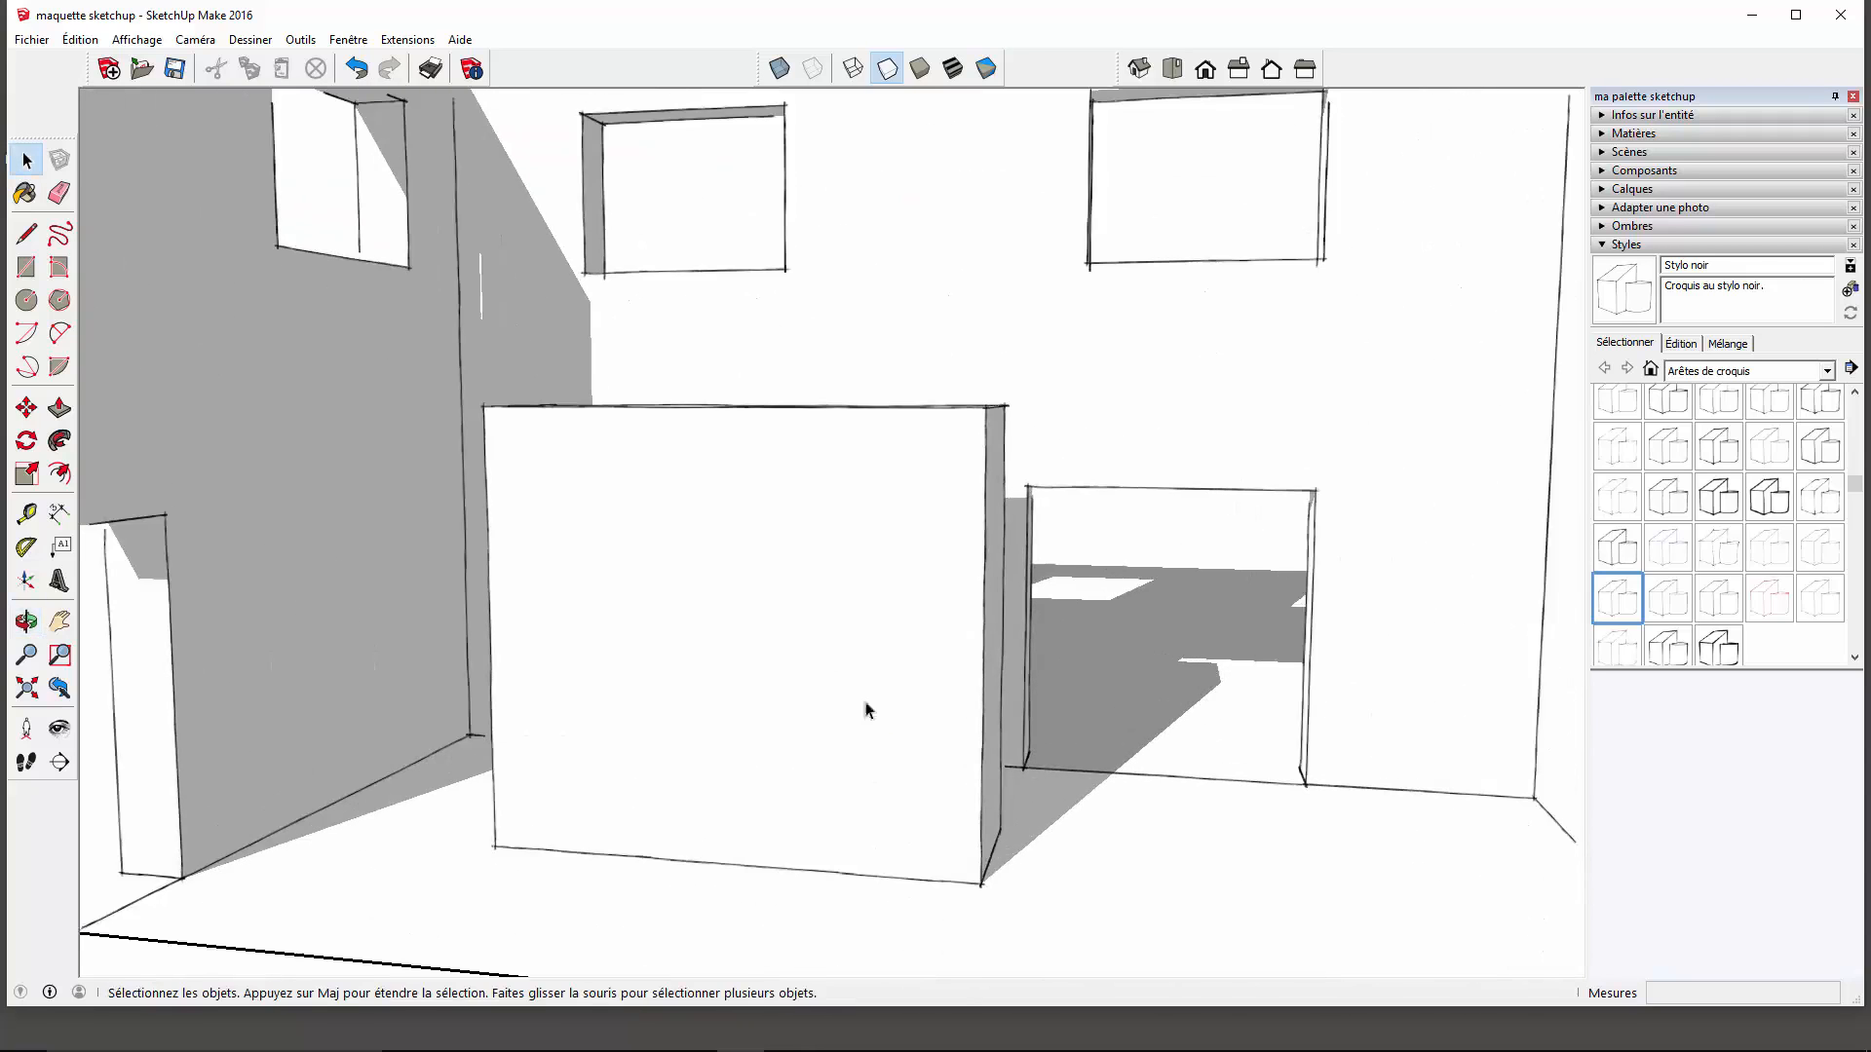
middle_drag(867, 709, 877, 718)
scroll(903, 831, up, 4)
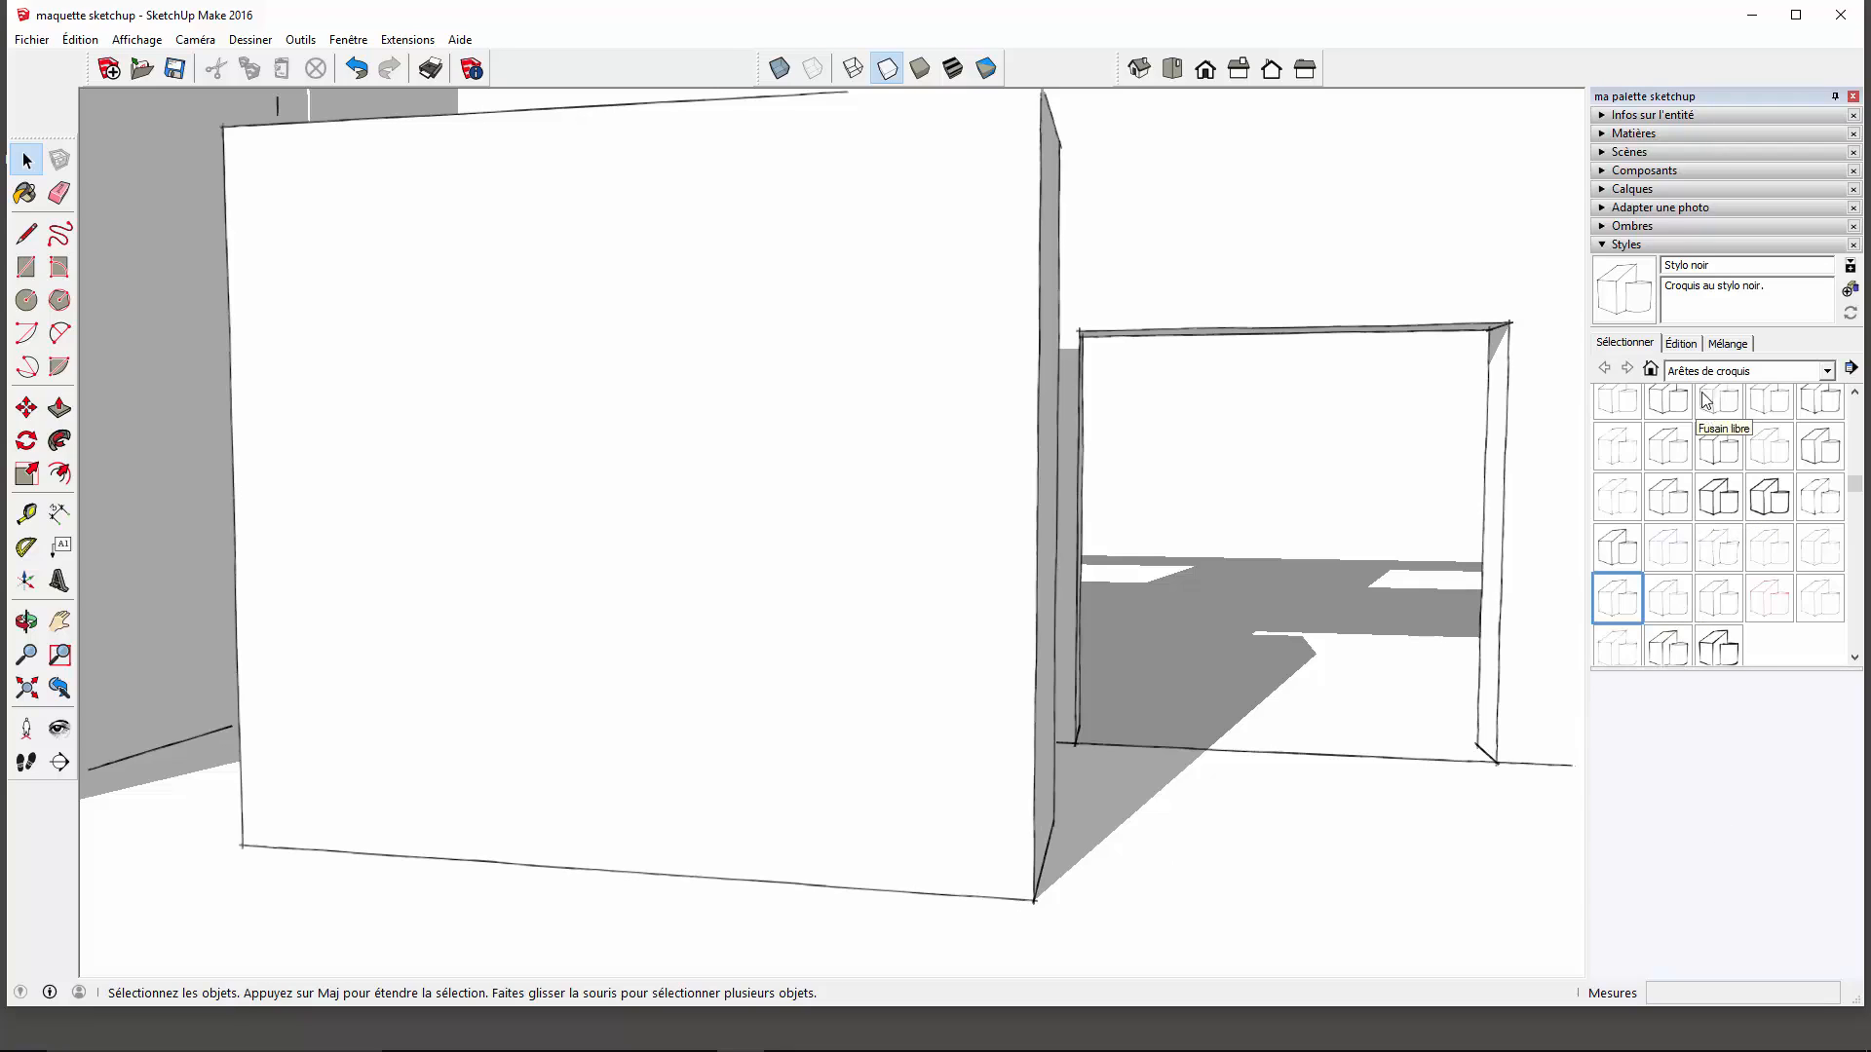
Review the edge settings of the Stylo noir style and list the styles contained in the model.
click(1683, 345)
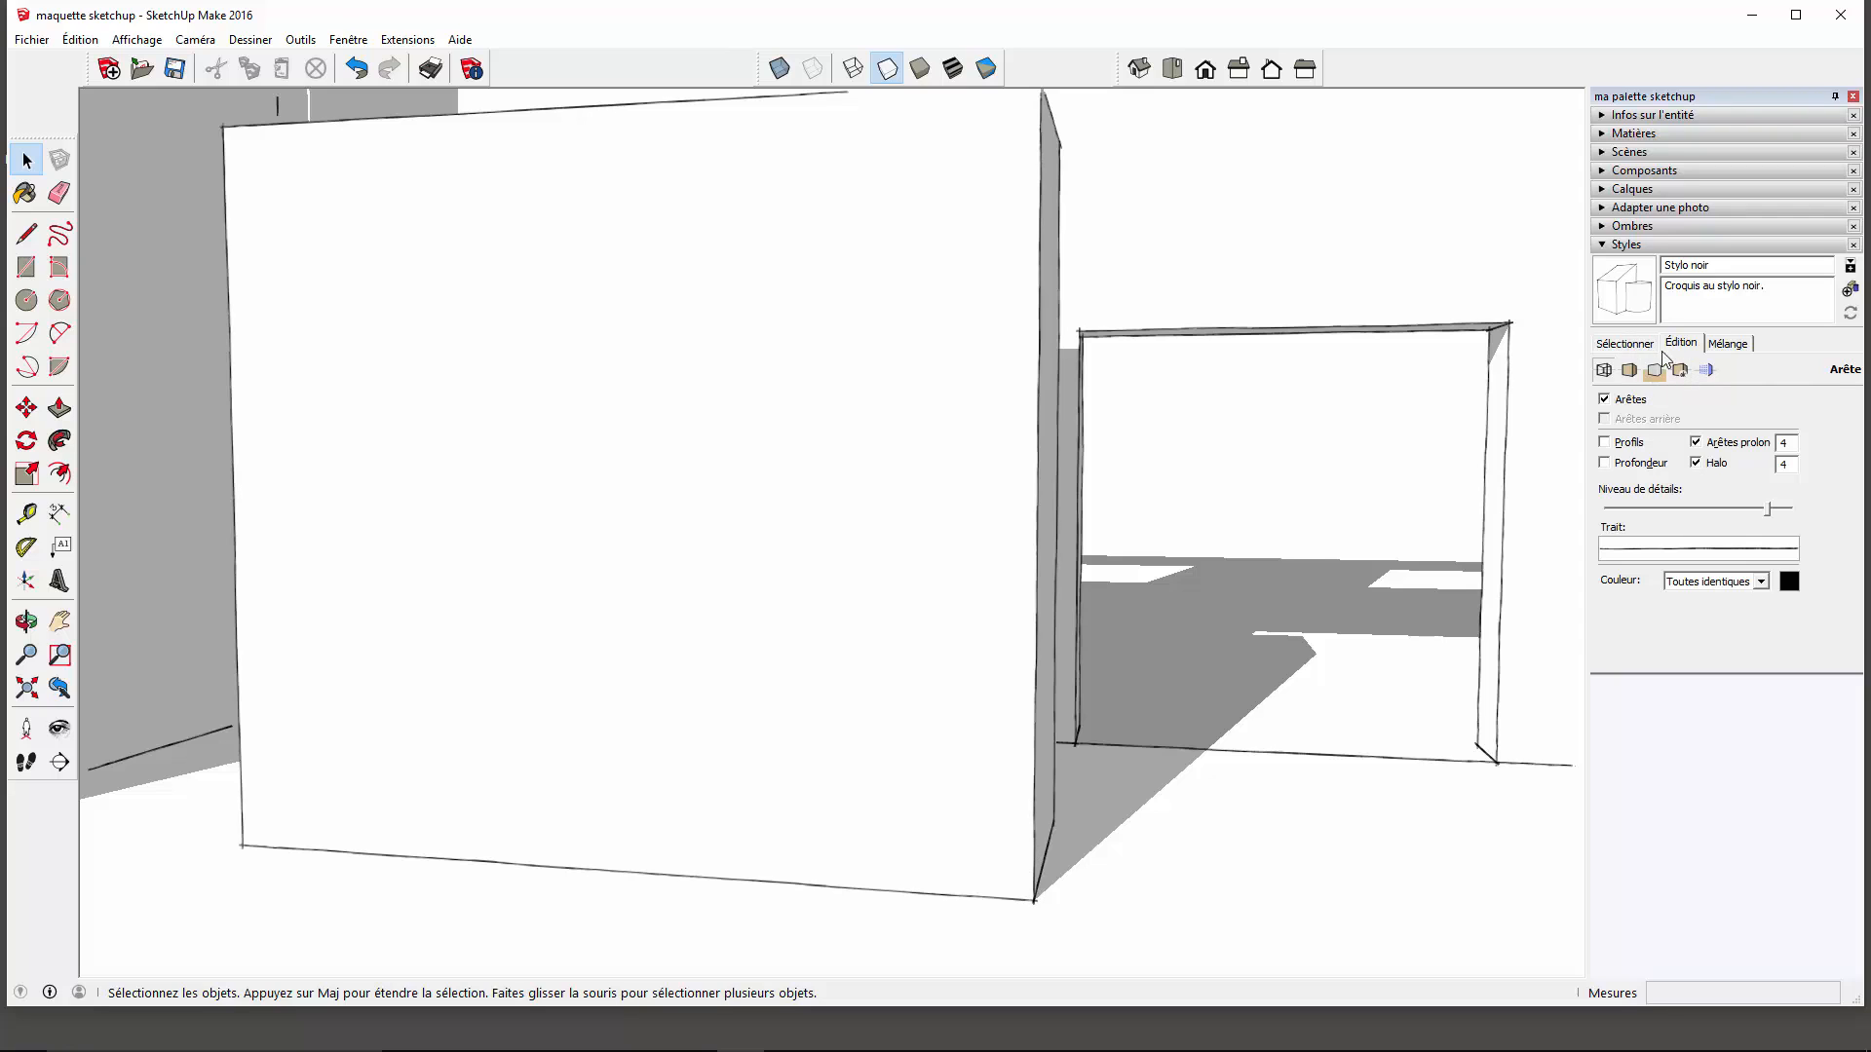
click(1623, 344)
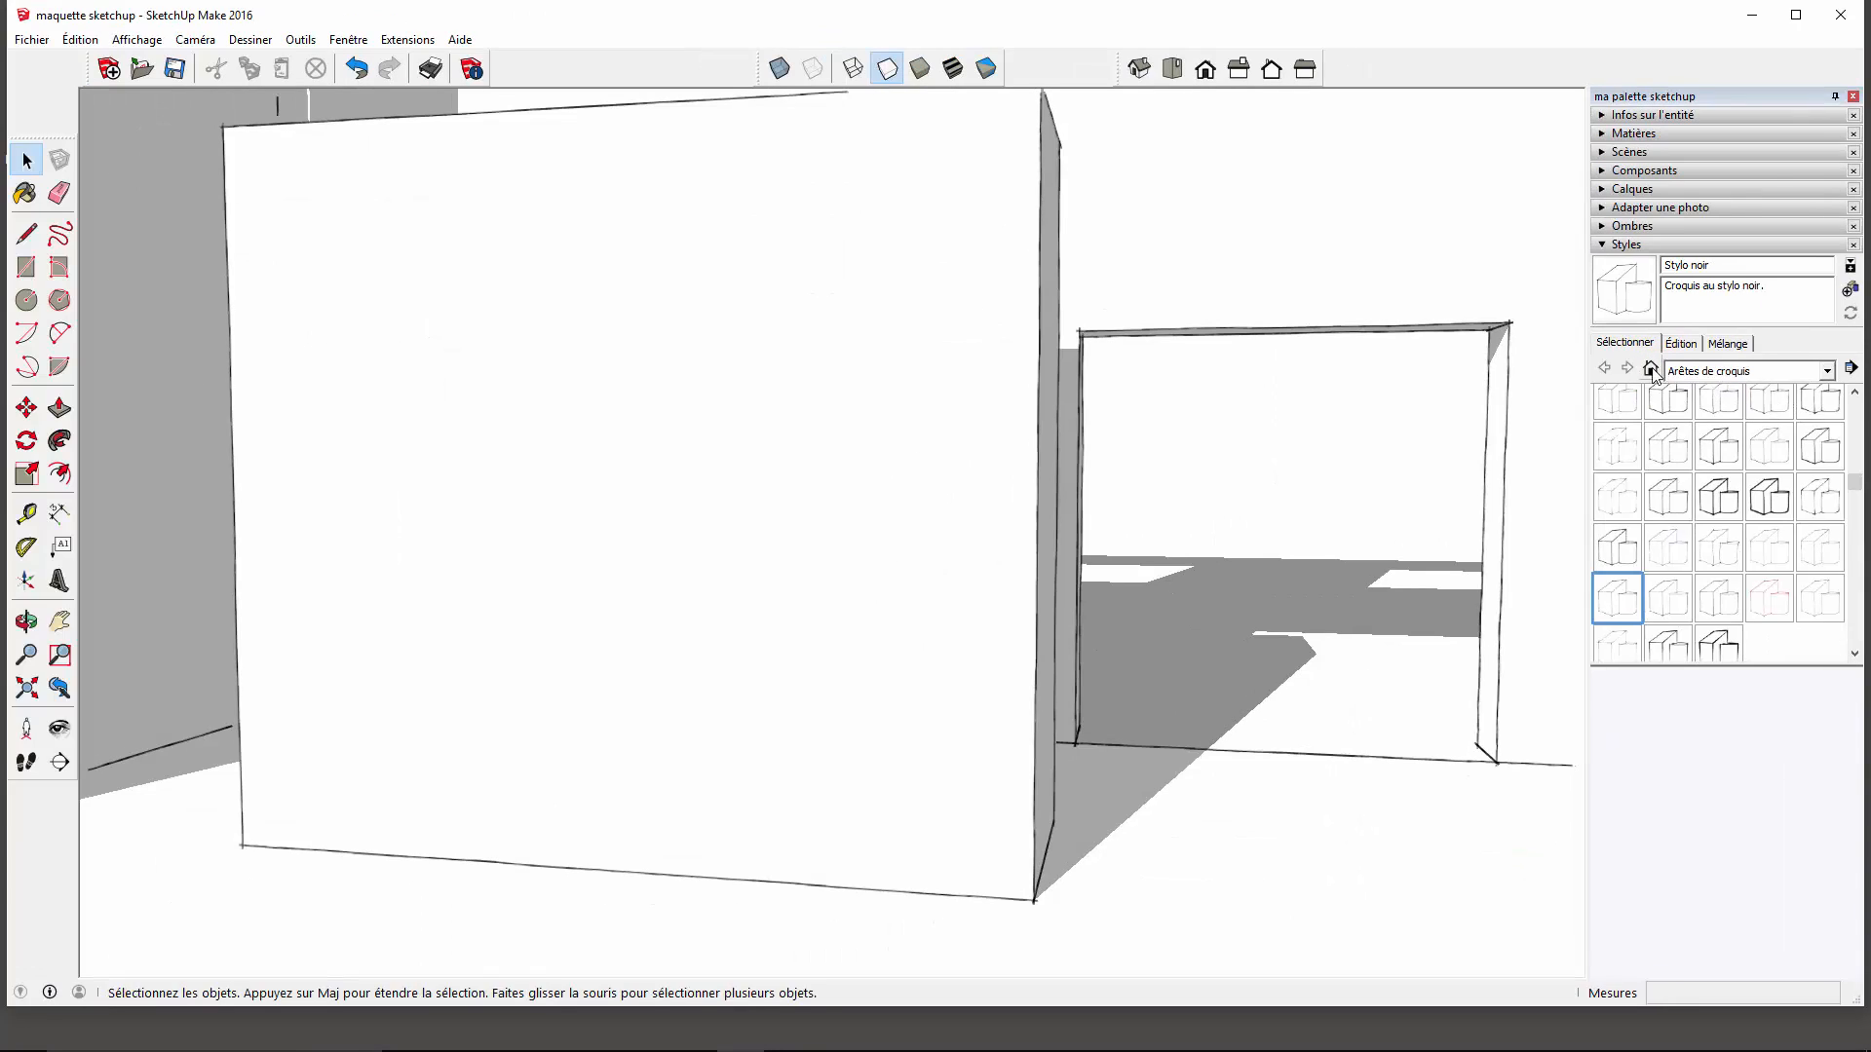
click(1651, 369)
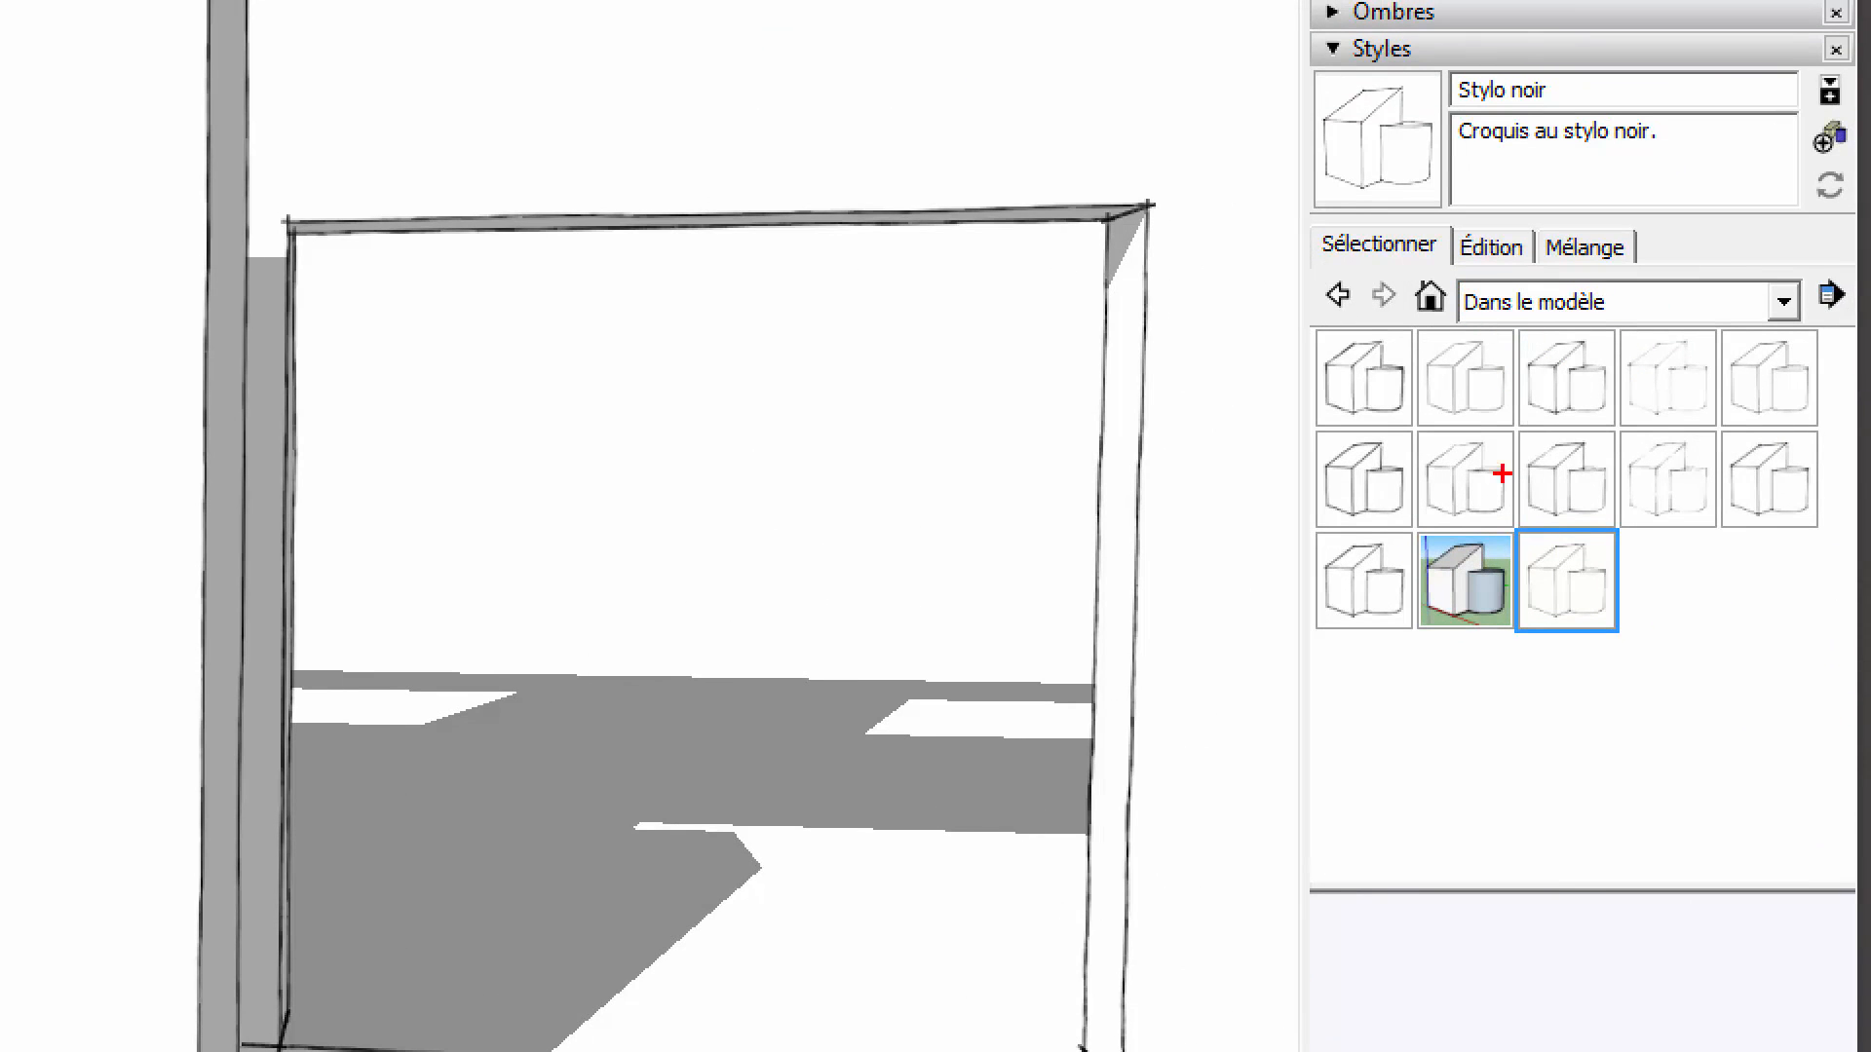
mouse_move(1418, 524)
ctrl+mouse_down()
mouse_move(1517, 654)
mouse_move(1488, 660)
ctrl+mouse_up()
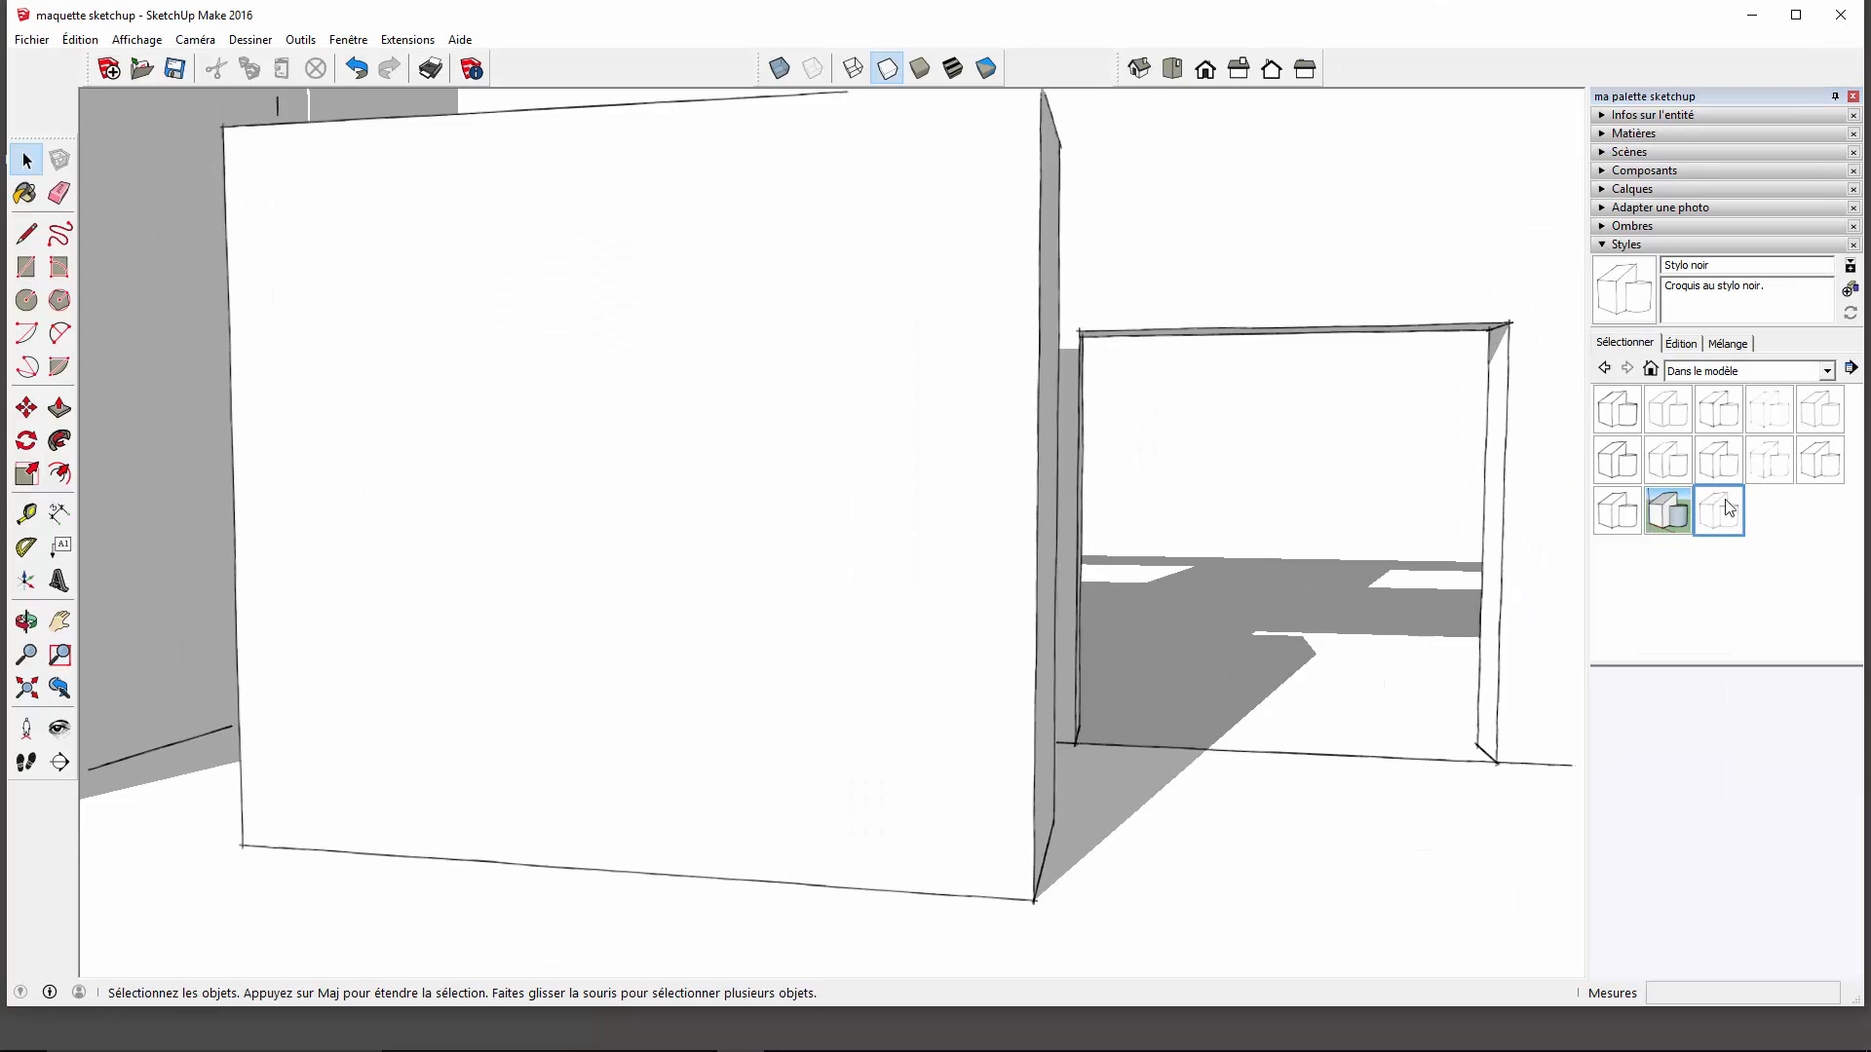
Apply the Style simple from the model's styles to the sectioned building and its interior block.
click(1482, 592)
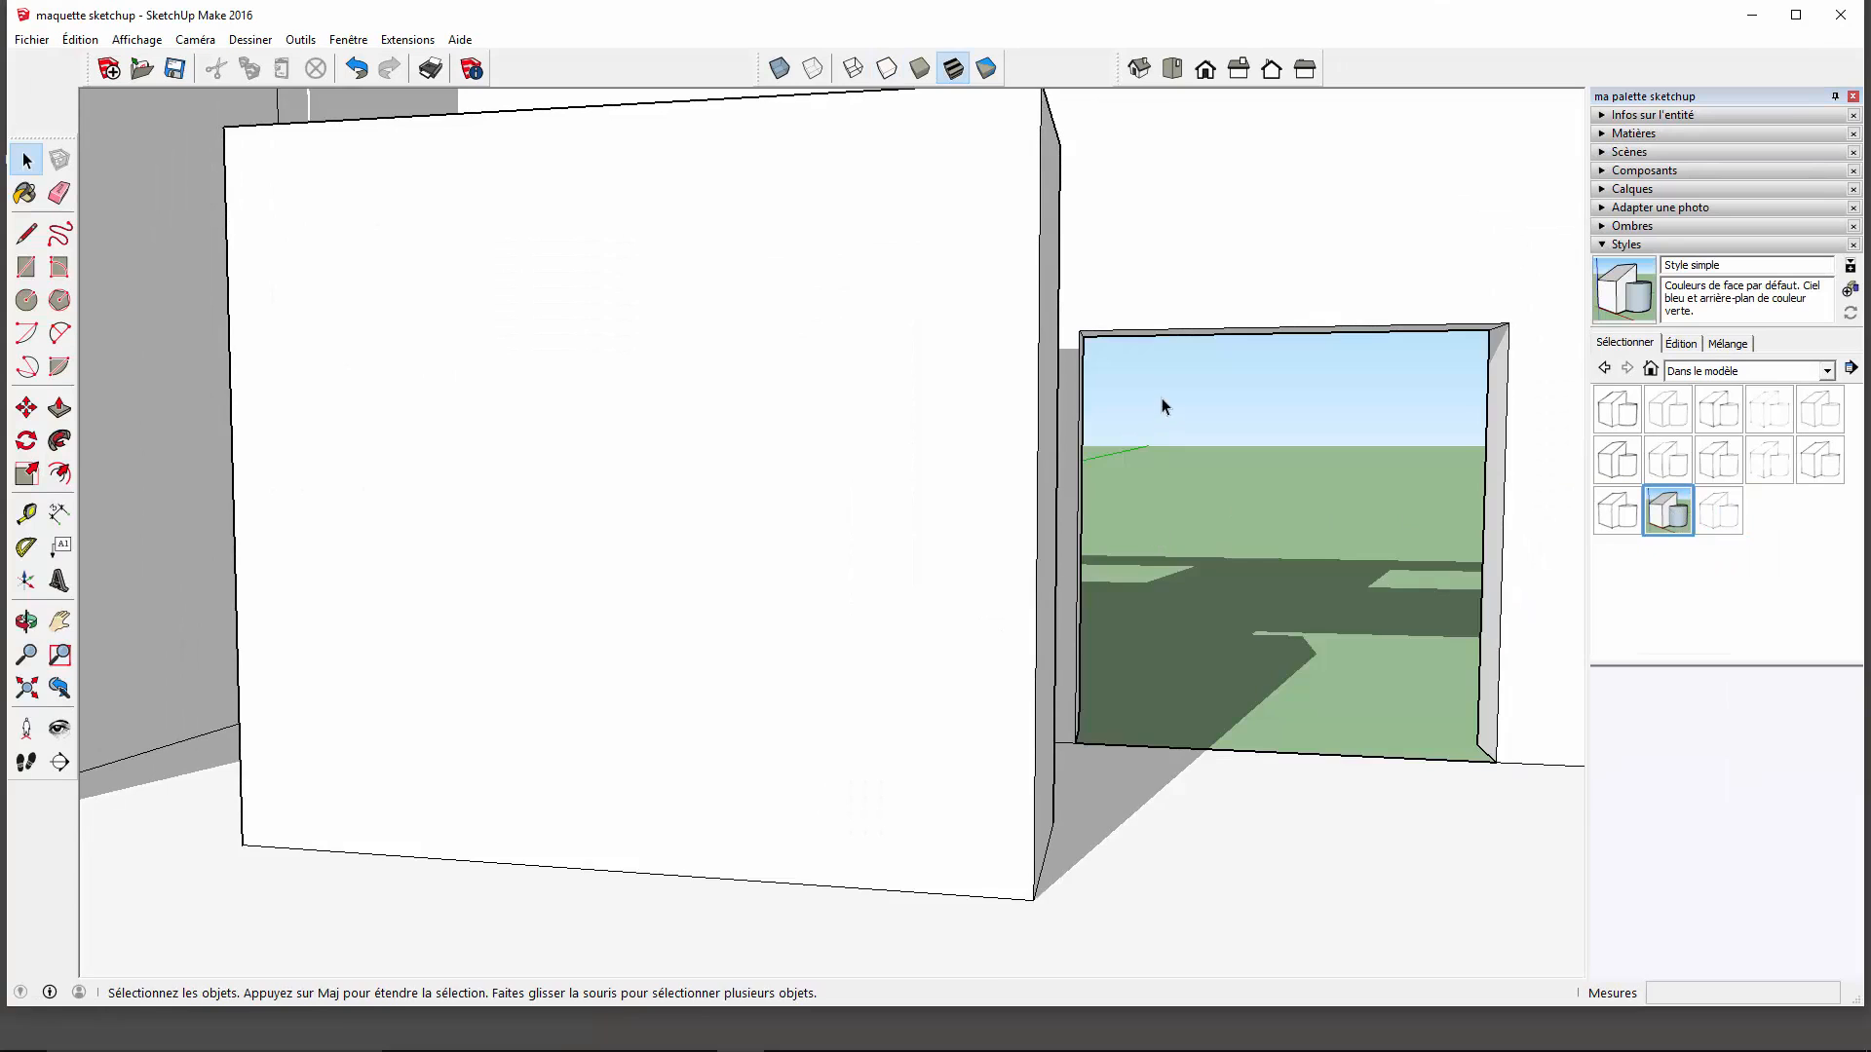
middle_drag(1161, 398, 1166, 453)
scroll(1144, 358, down, 9)
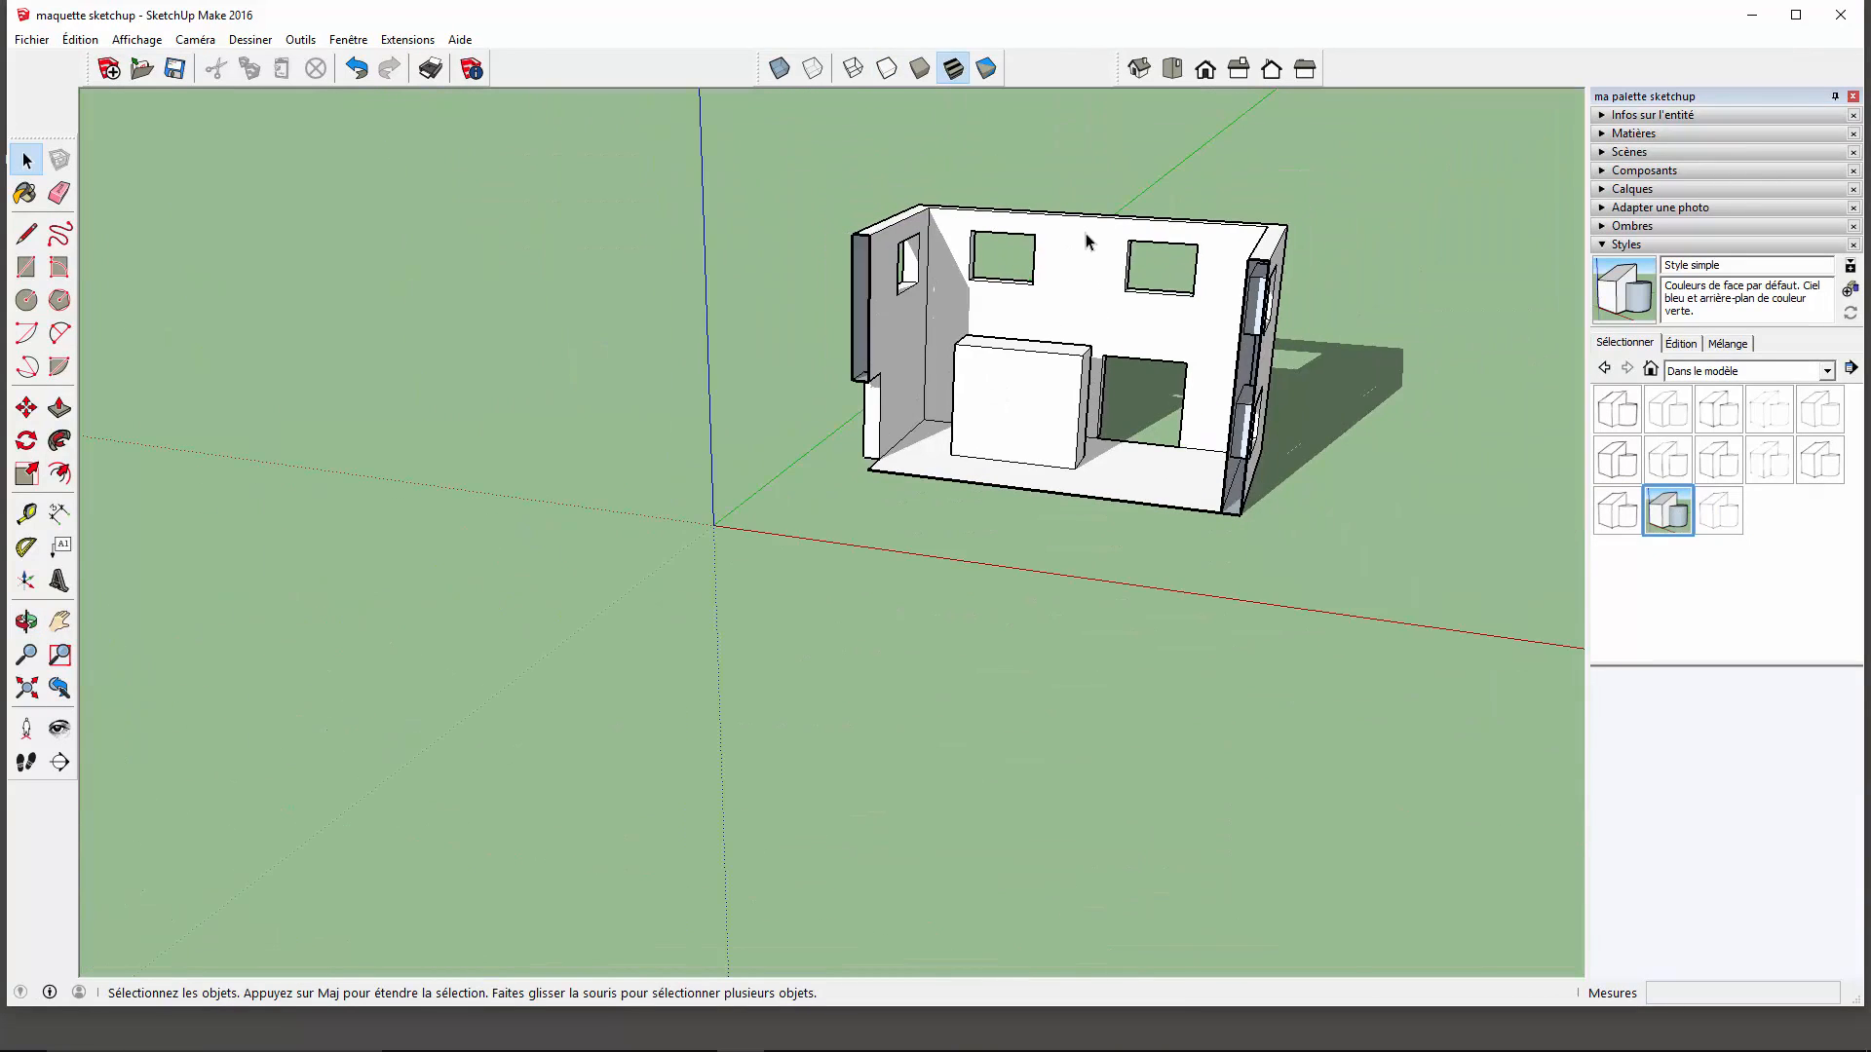
scroll(1119, 371, up, 8)
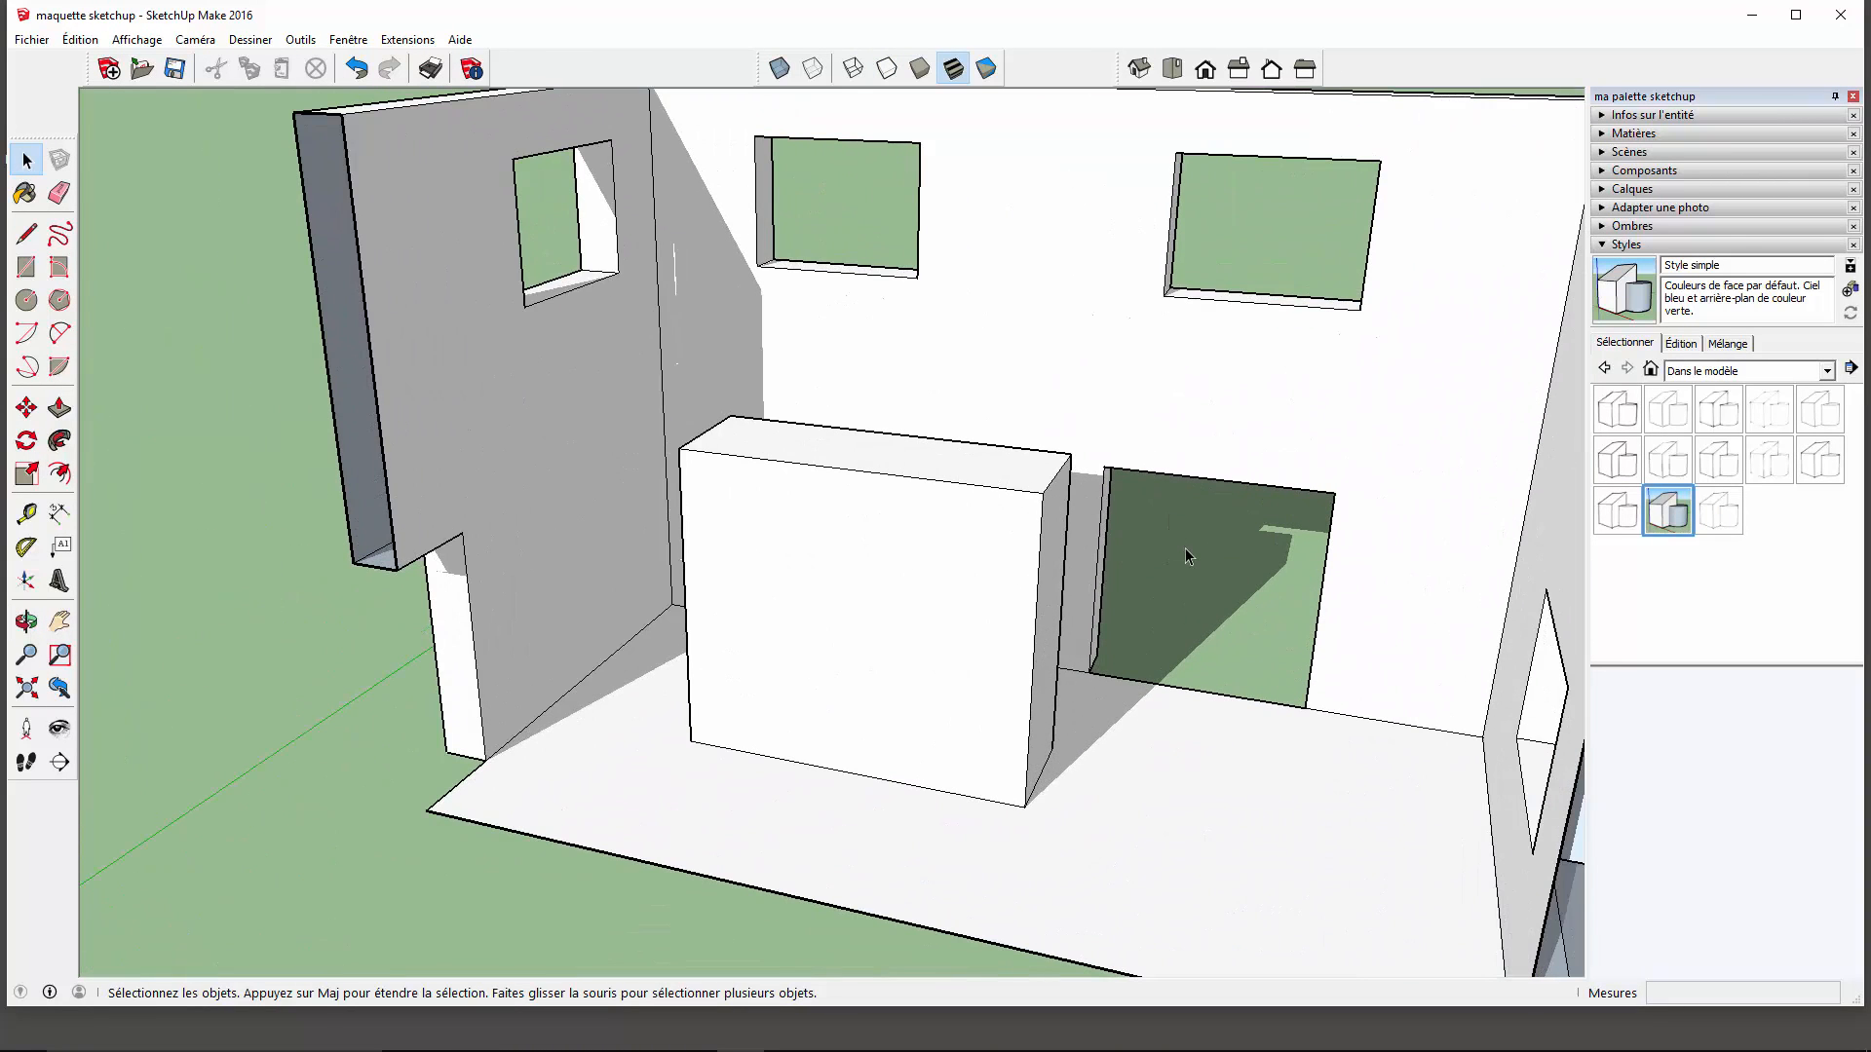
middle_drag(1187, 549, 1138, 390)
scroll(1138, 388, down, 4)
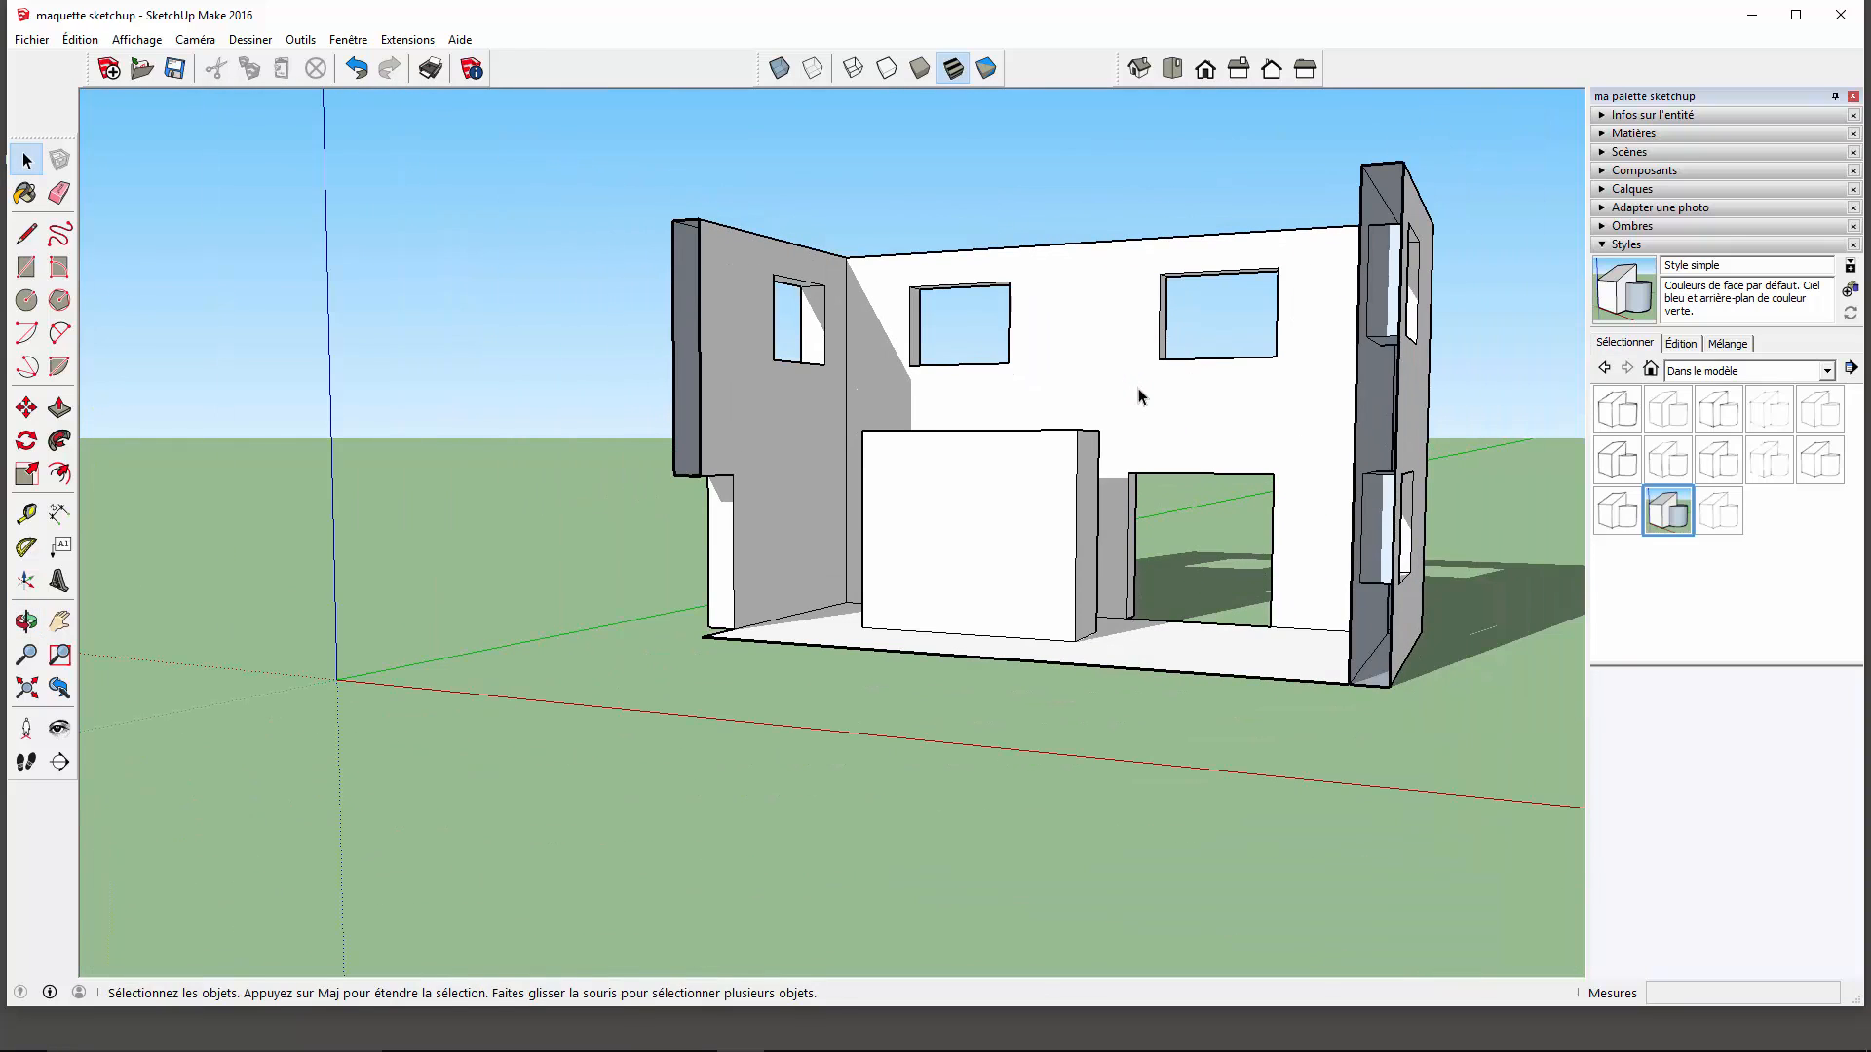
Turn on edge endpoints (Extrémités) in the Style simple edge settings with a size of 3.
click(1681, 344)
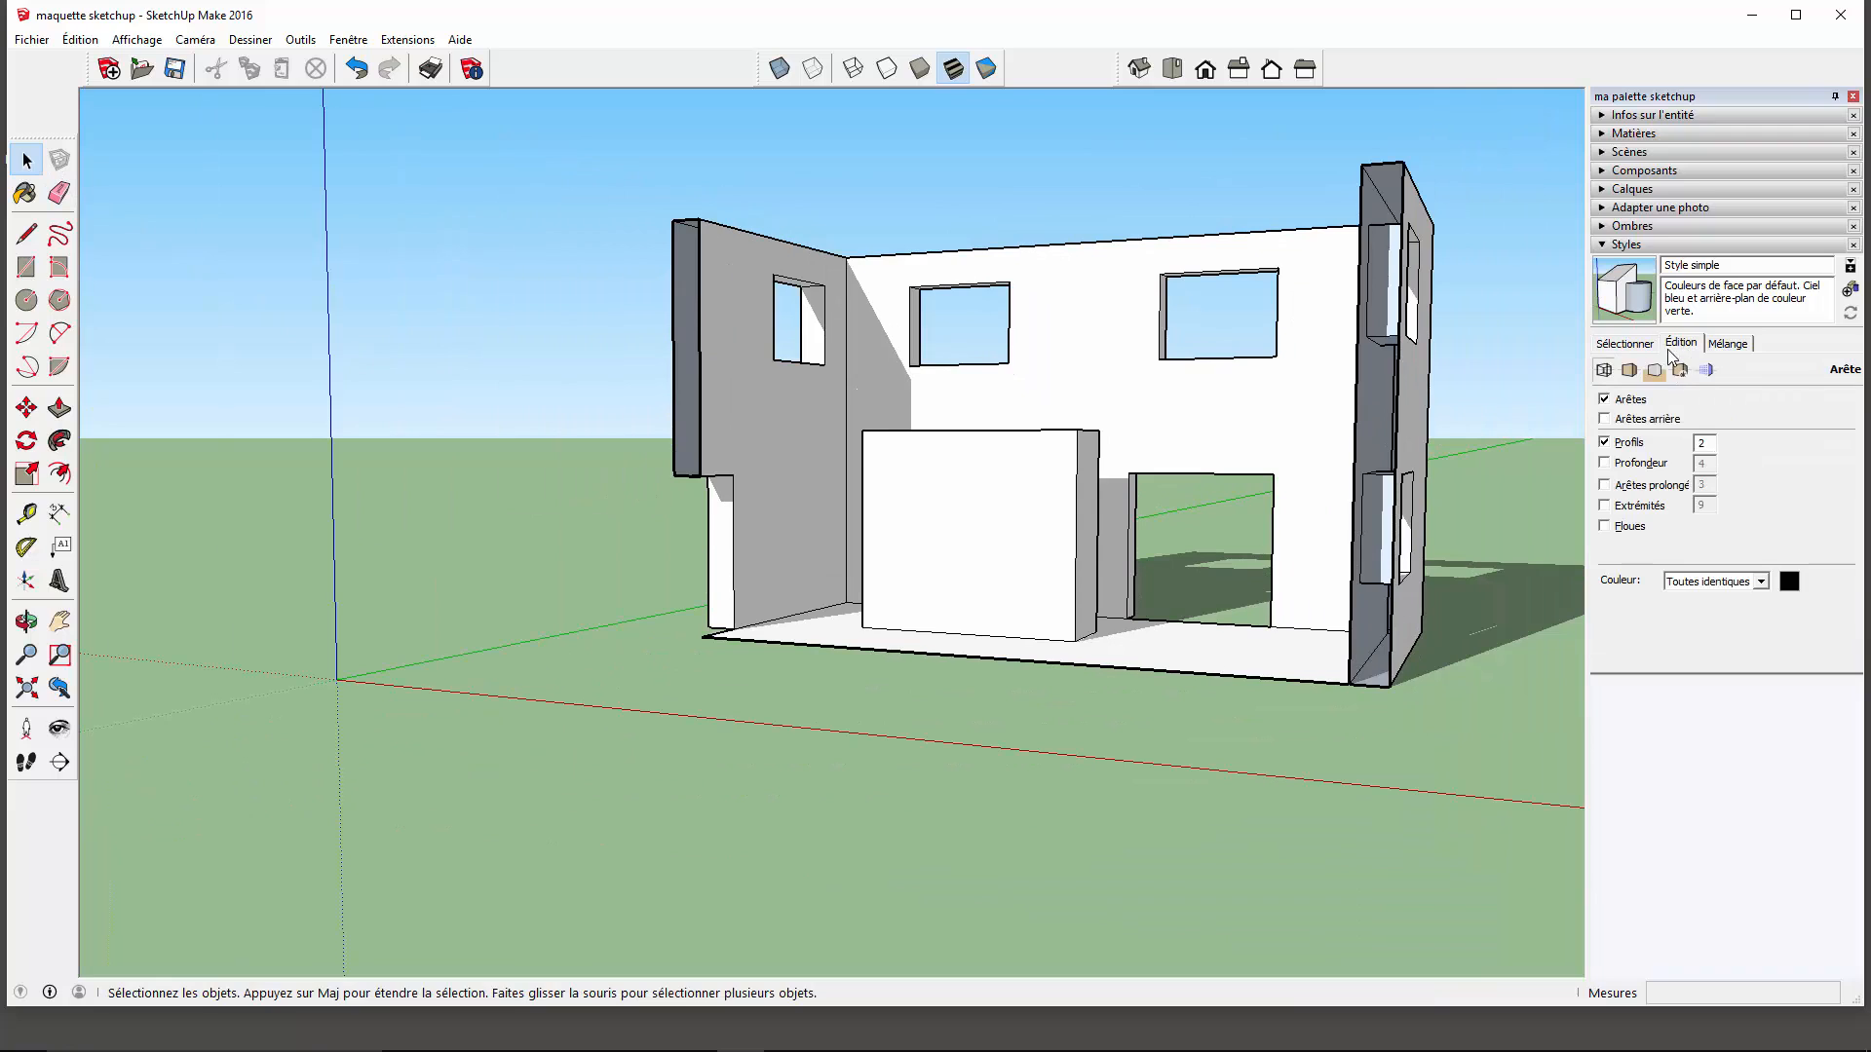
click(1684, 343)
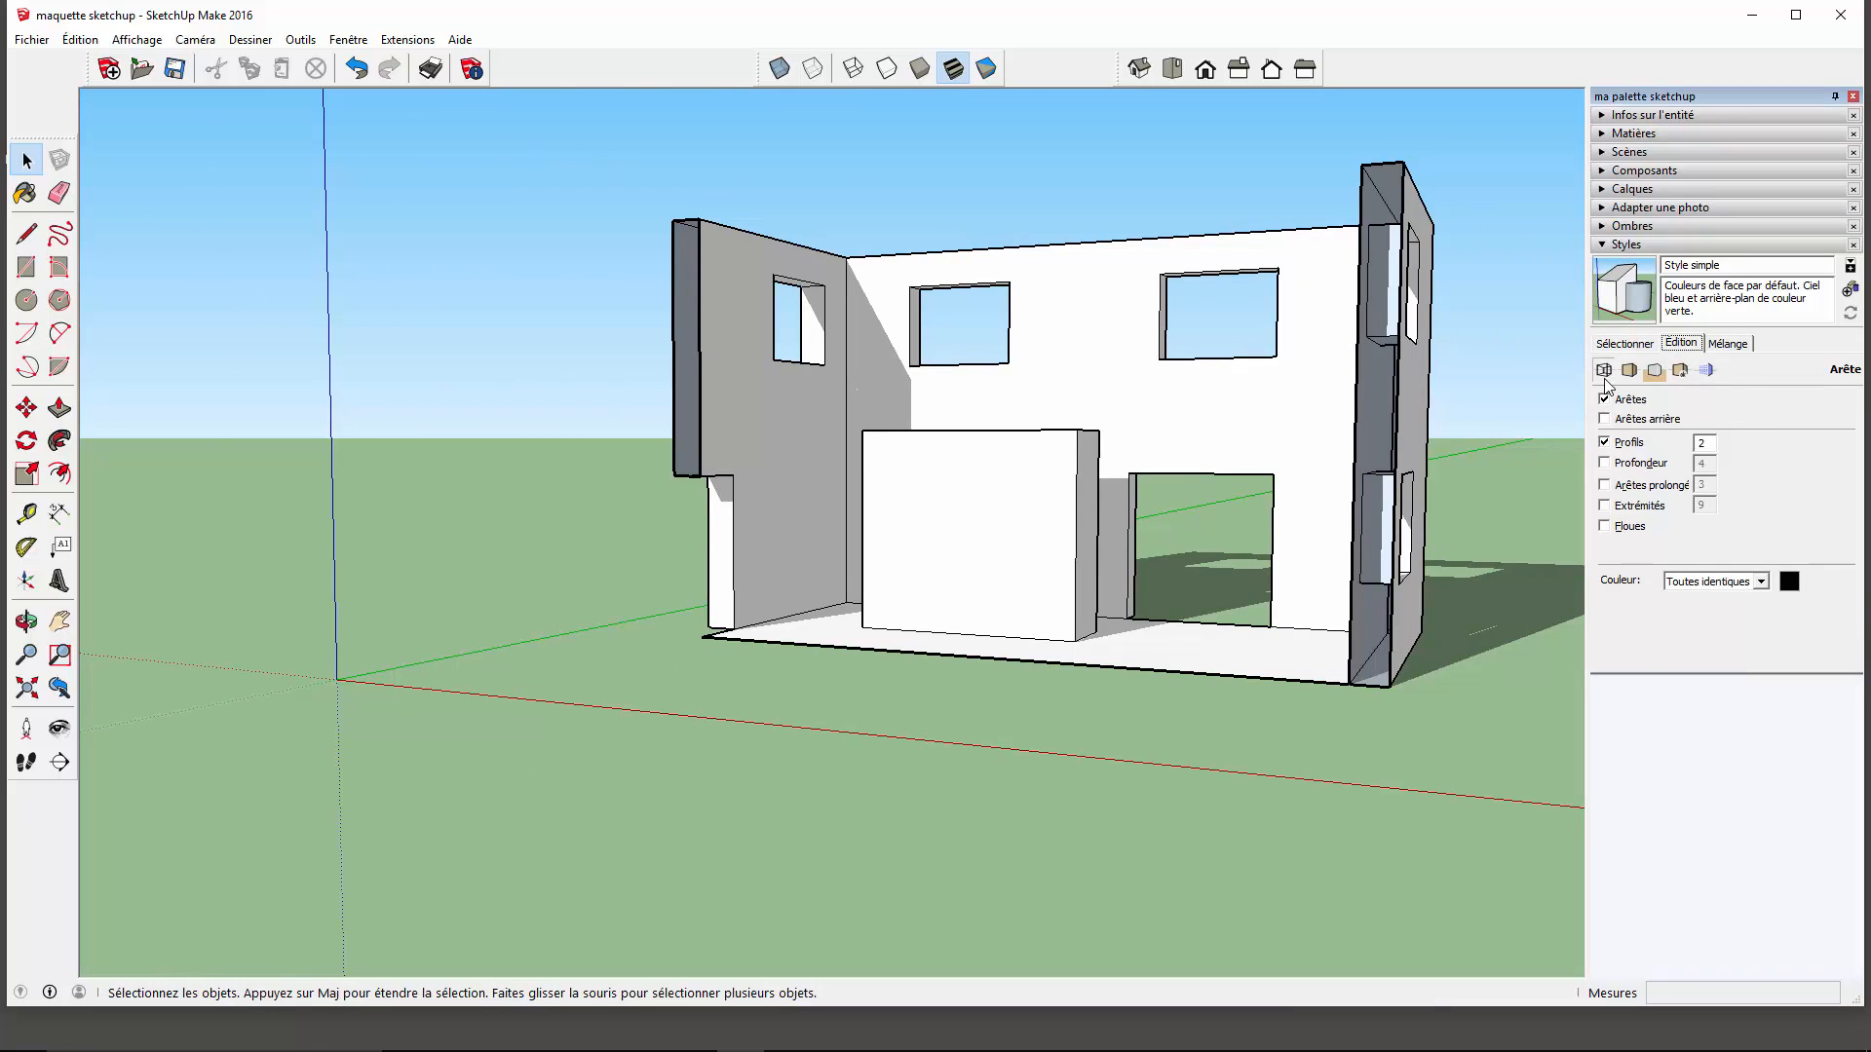
click(1604, 506)
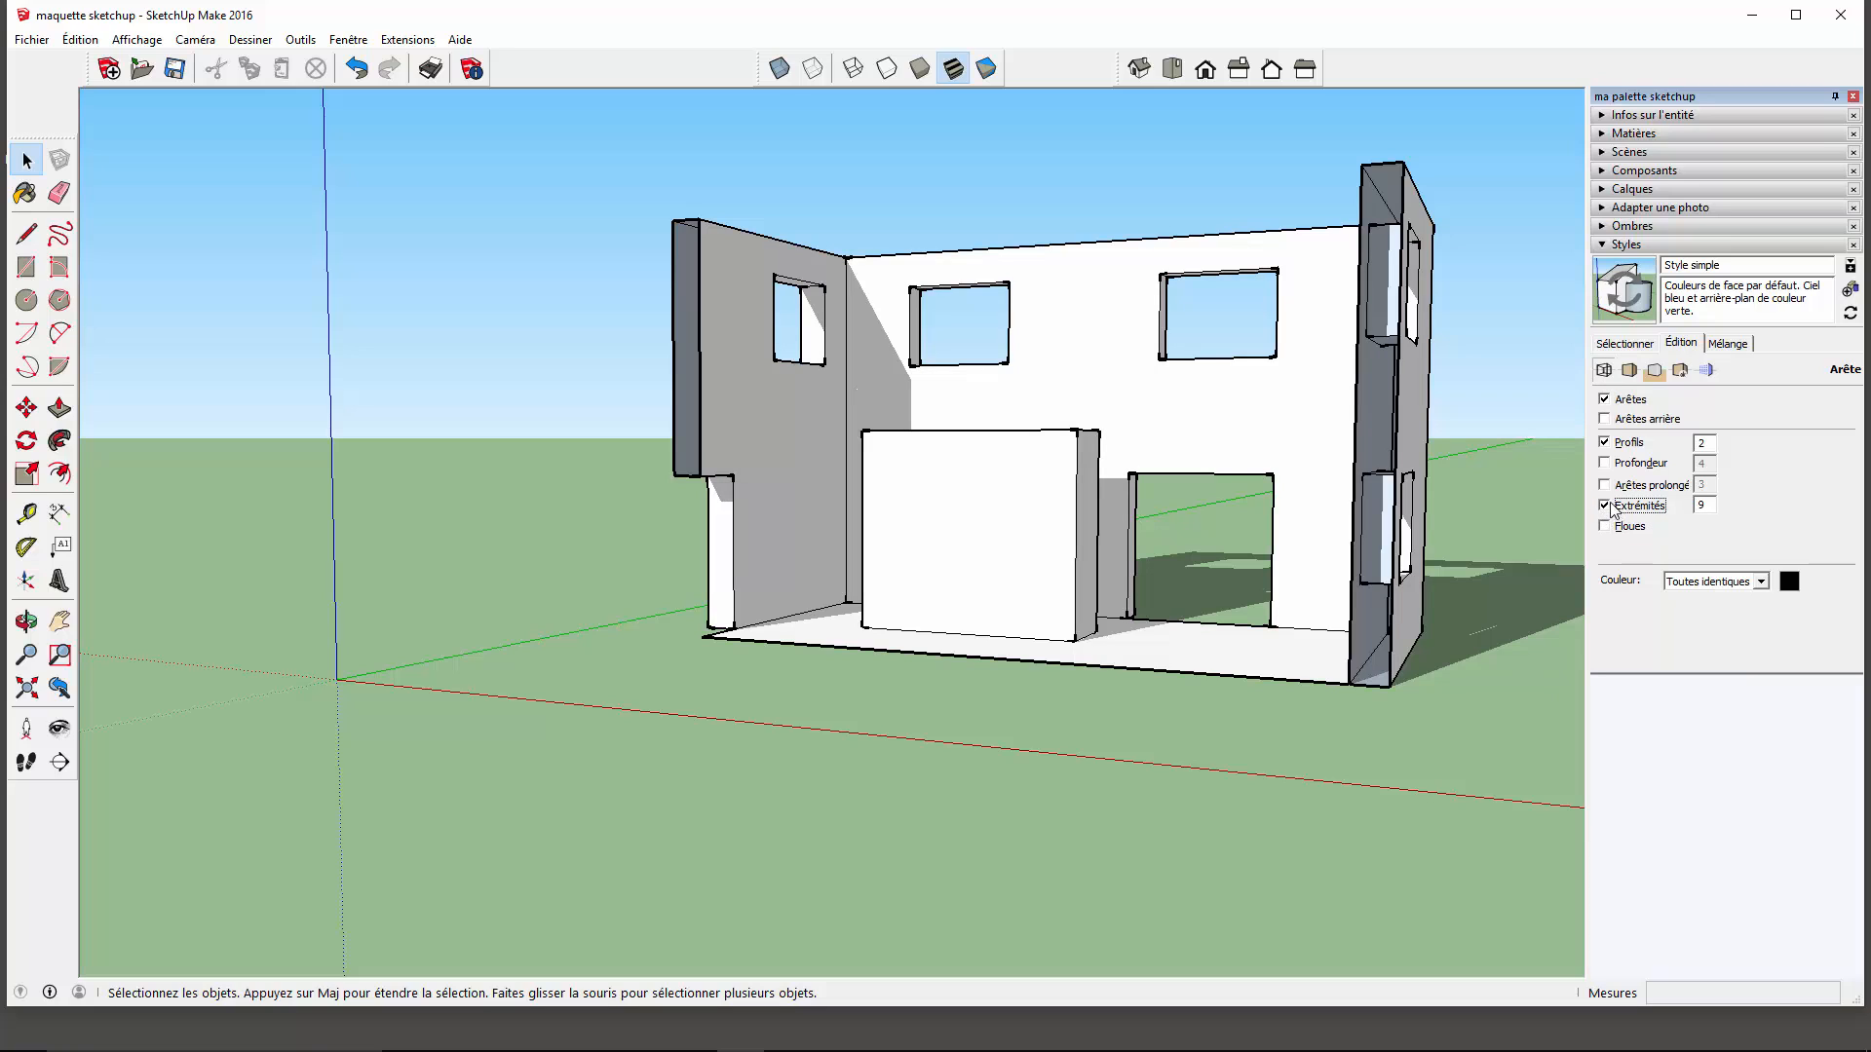
double_click(1704, 504)
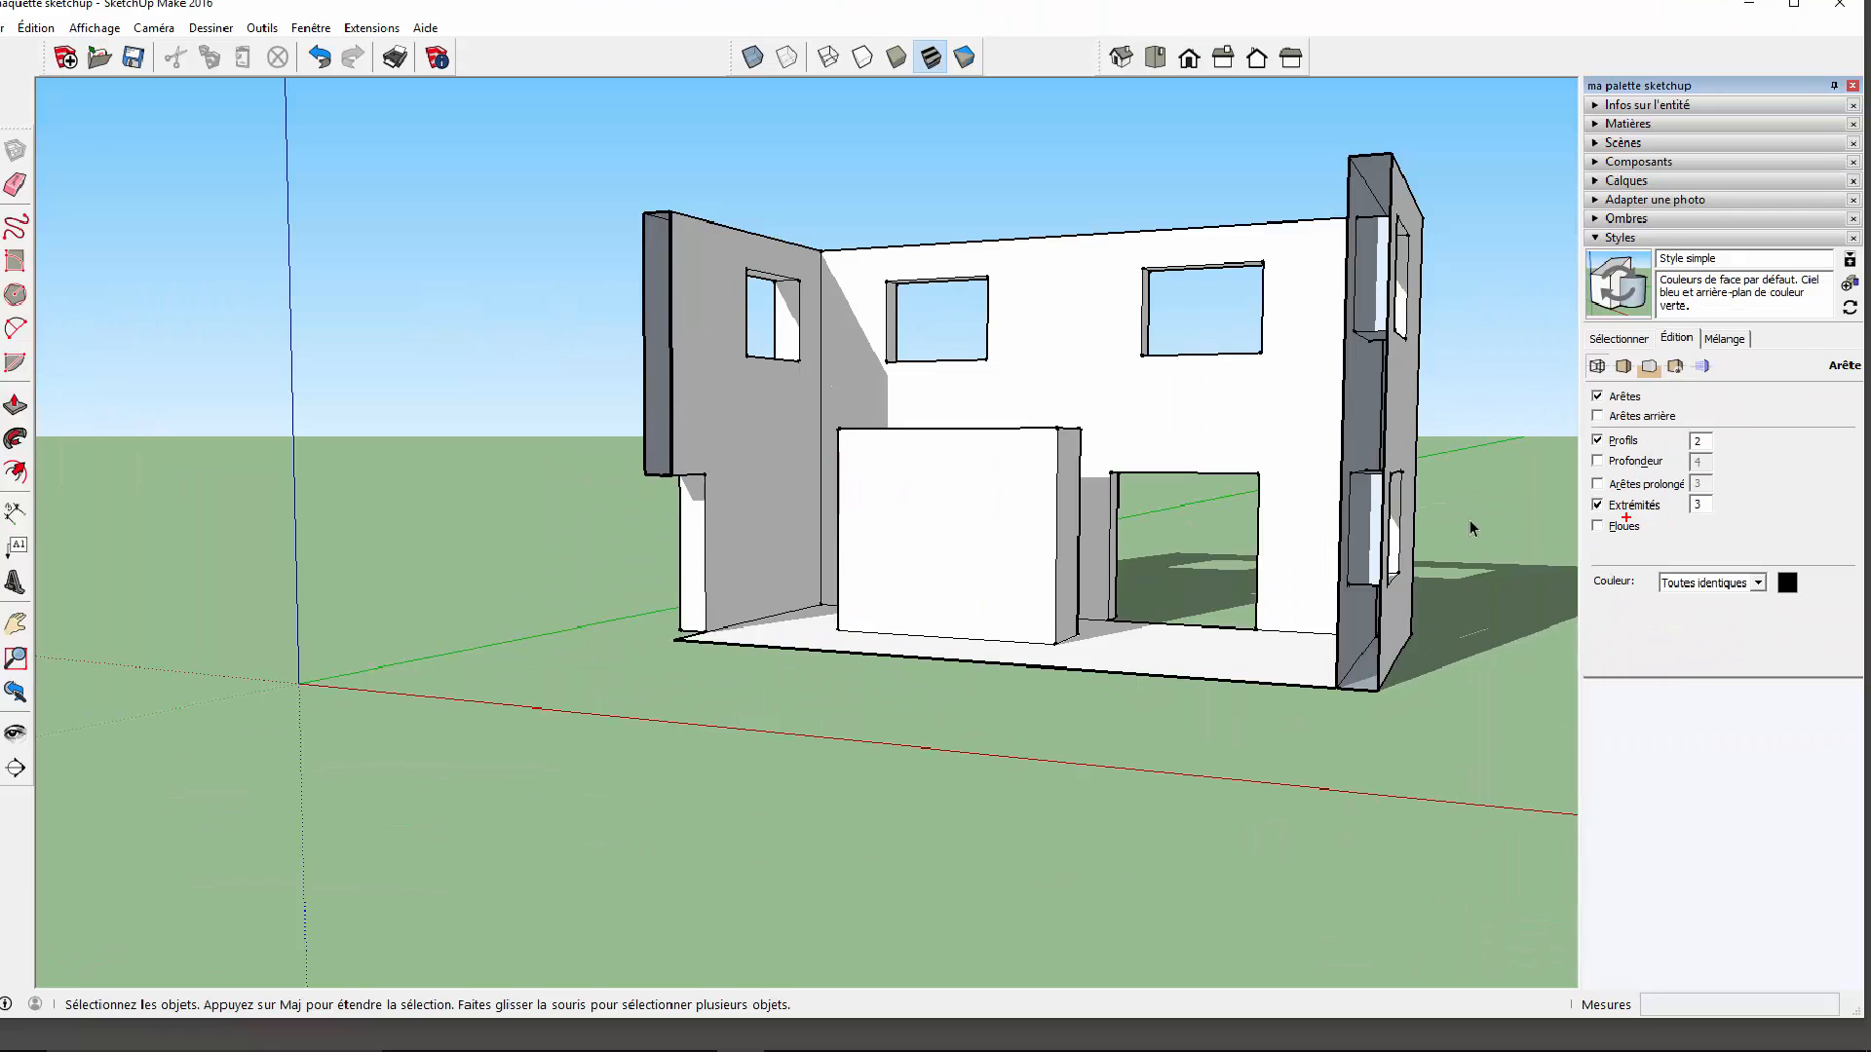
scroll(1467, 527, down, 1)
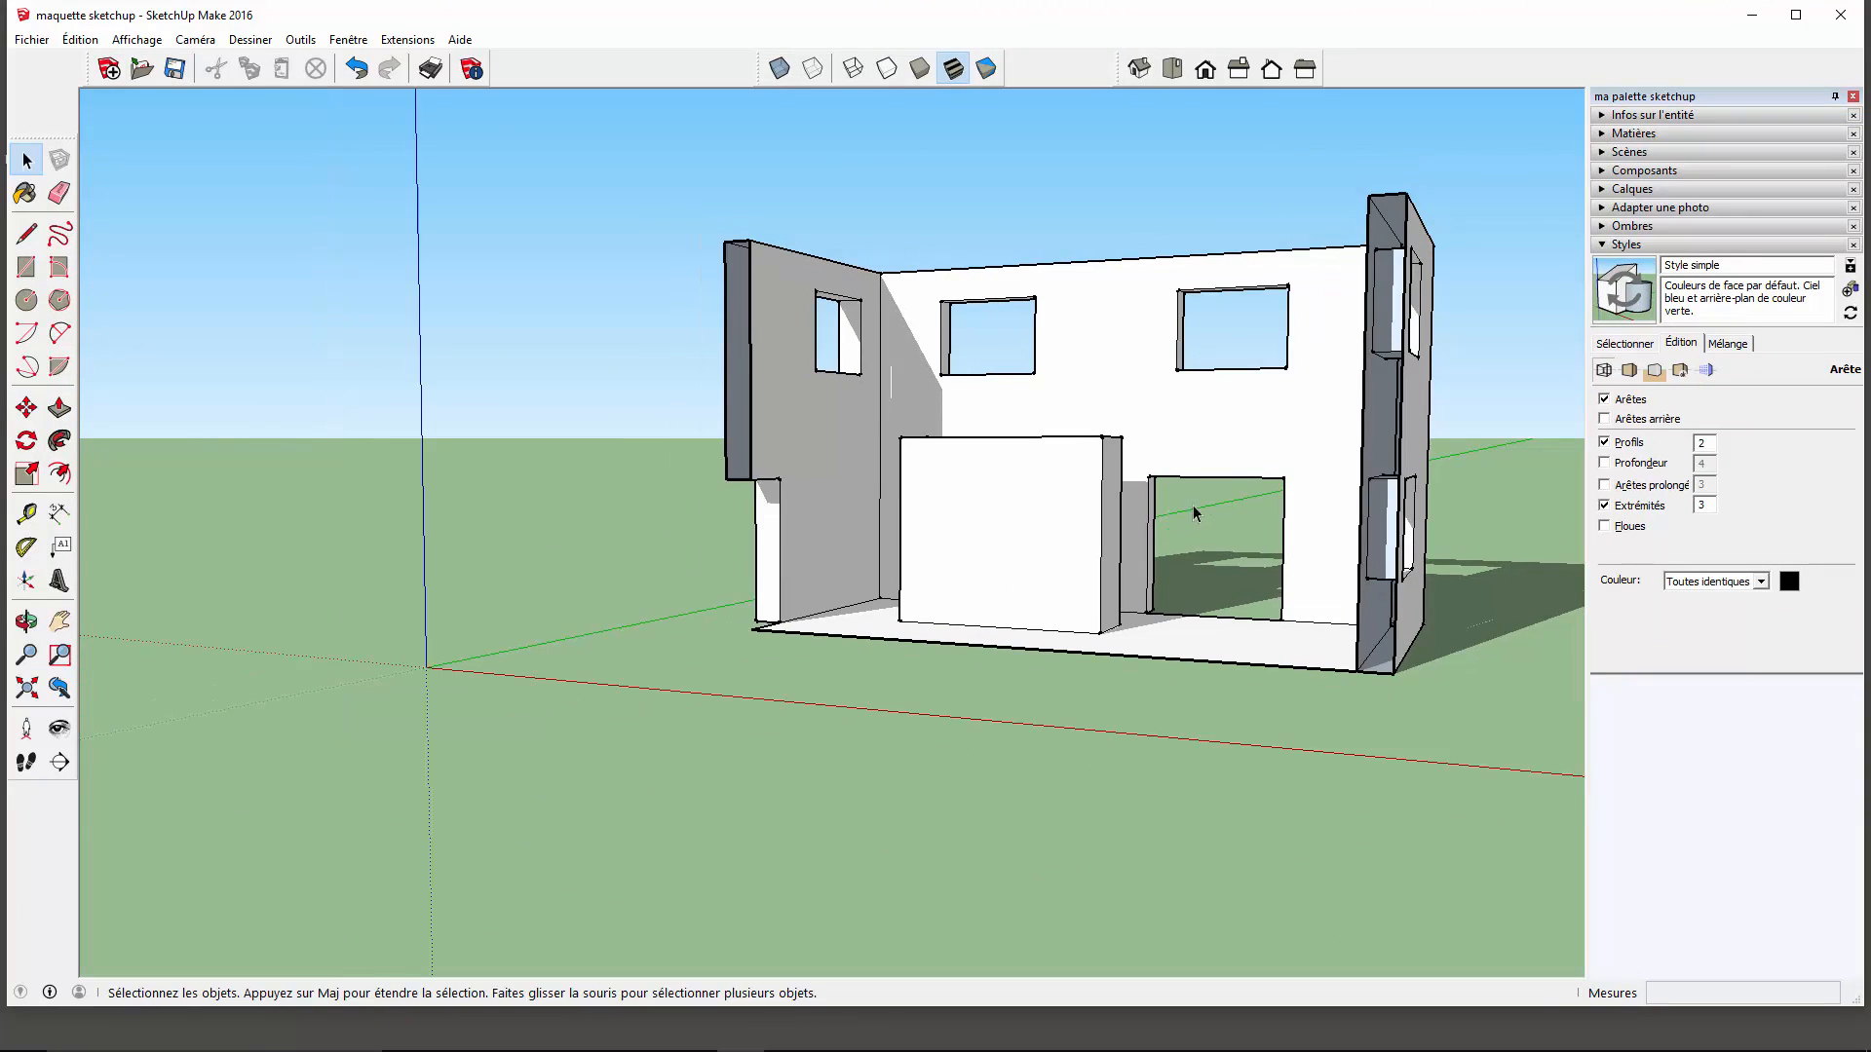
middle_drag(1194, 514, 1168, 665)
scroll(1092, 445, up, 5)
scroll(1091, 444, up, 3)
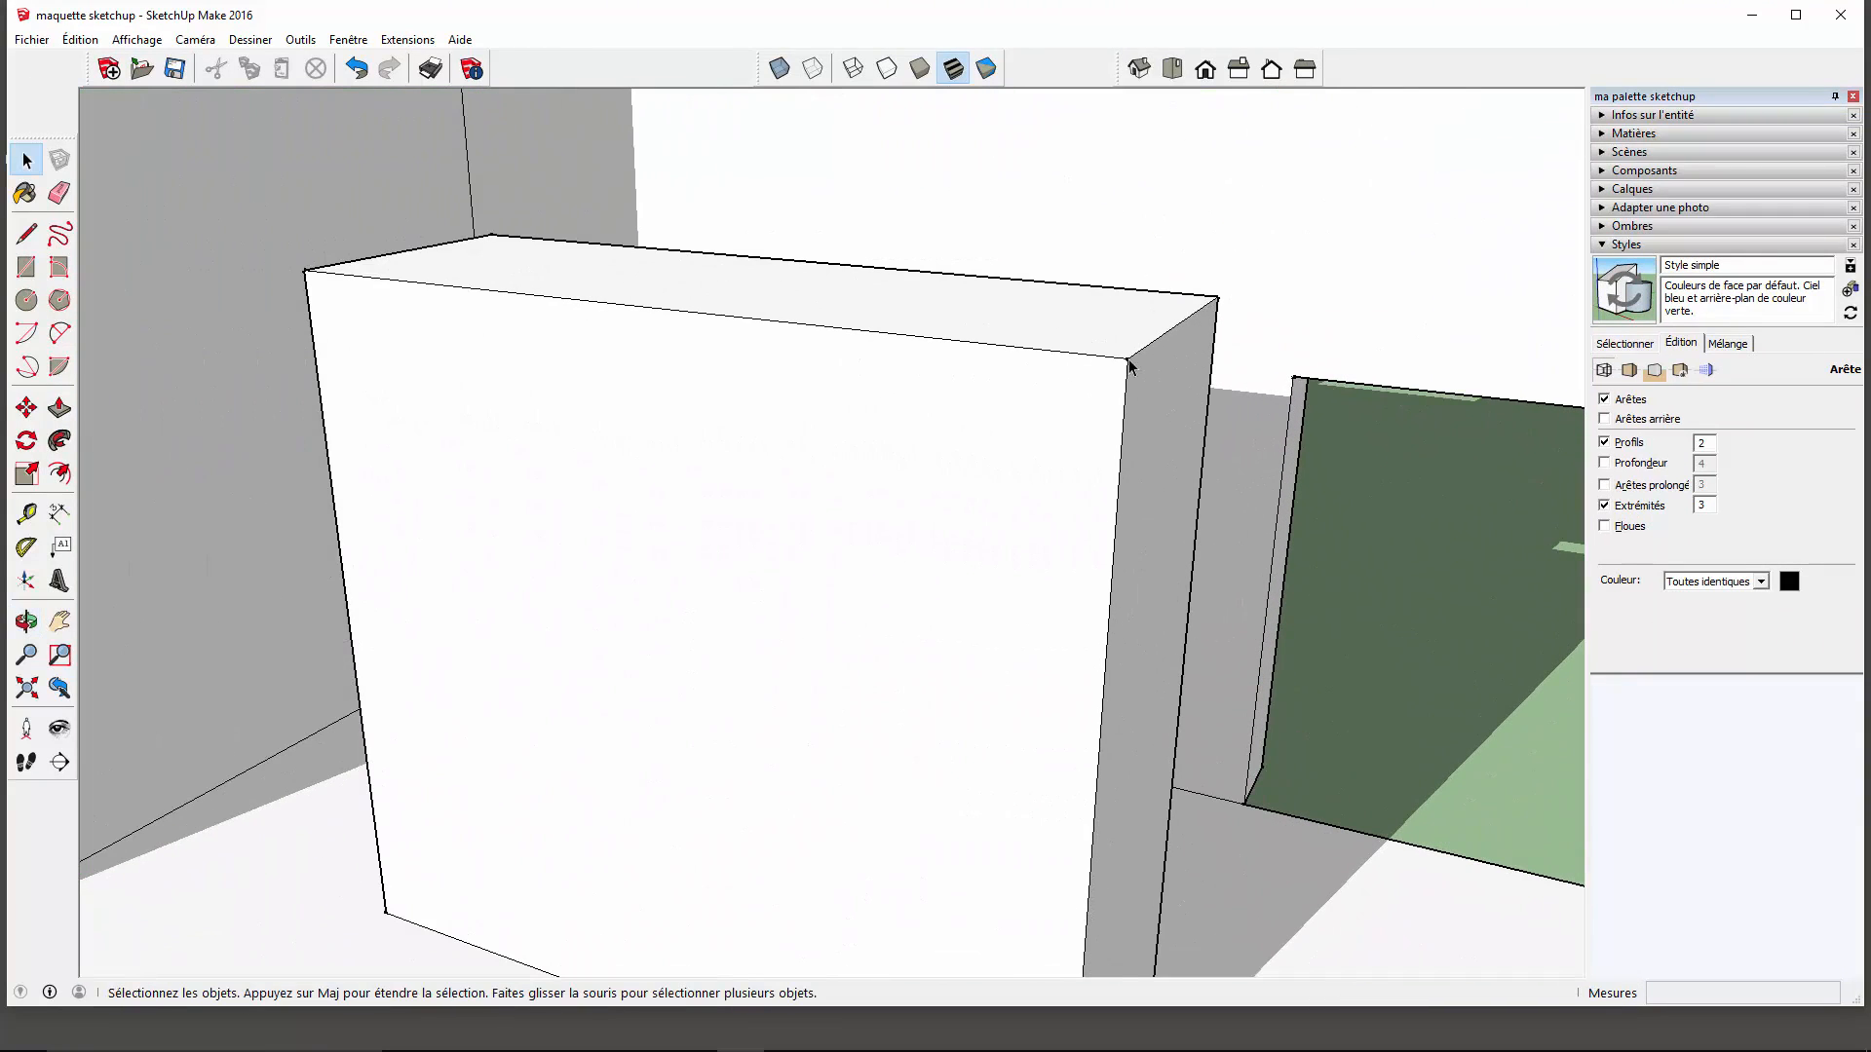
scroll(1130, 366, down, 8)
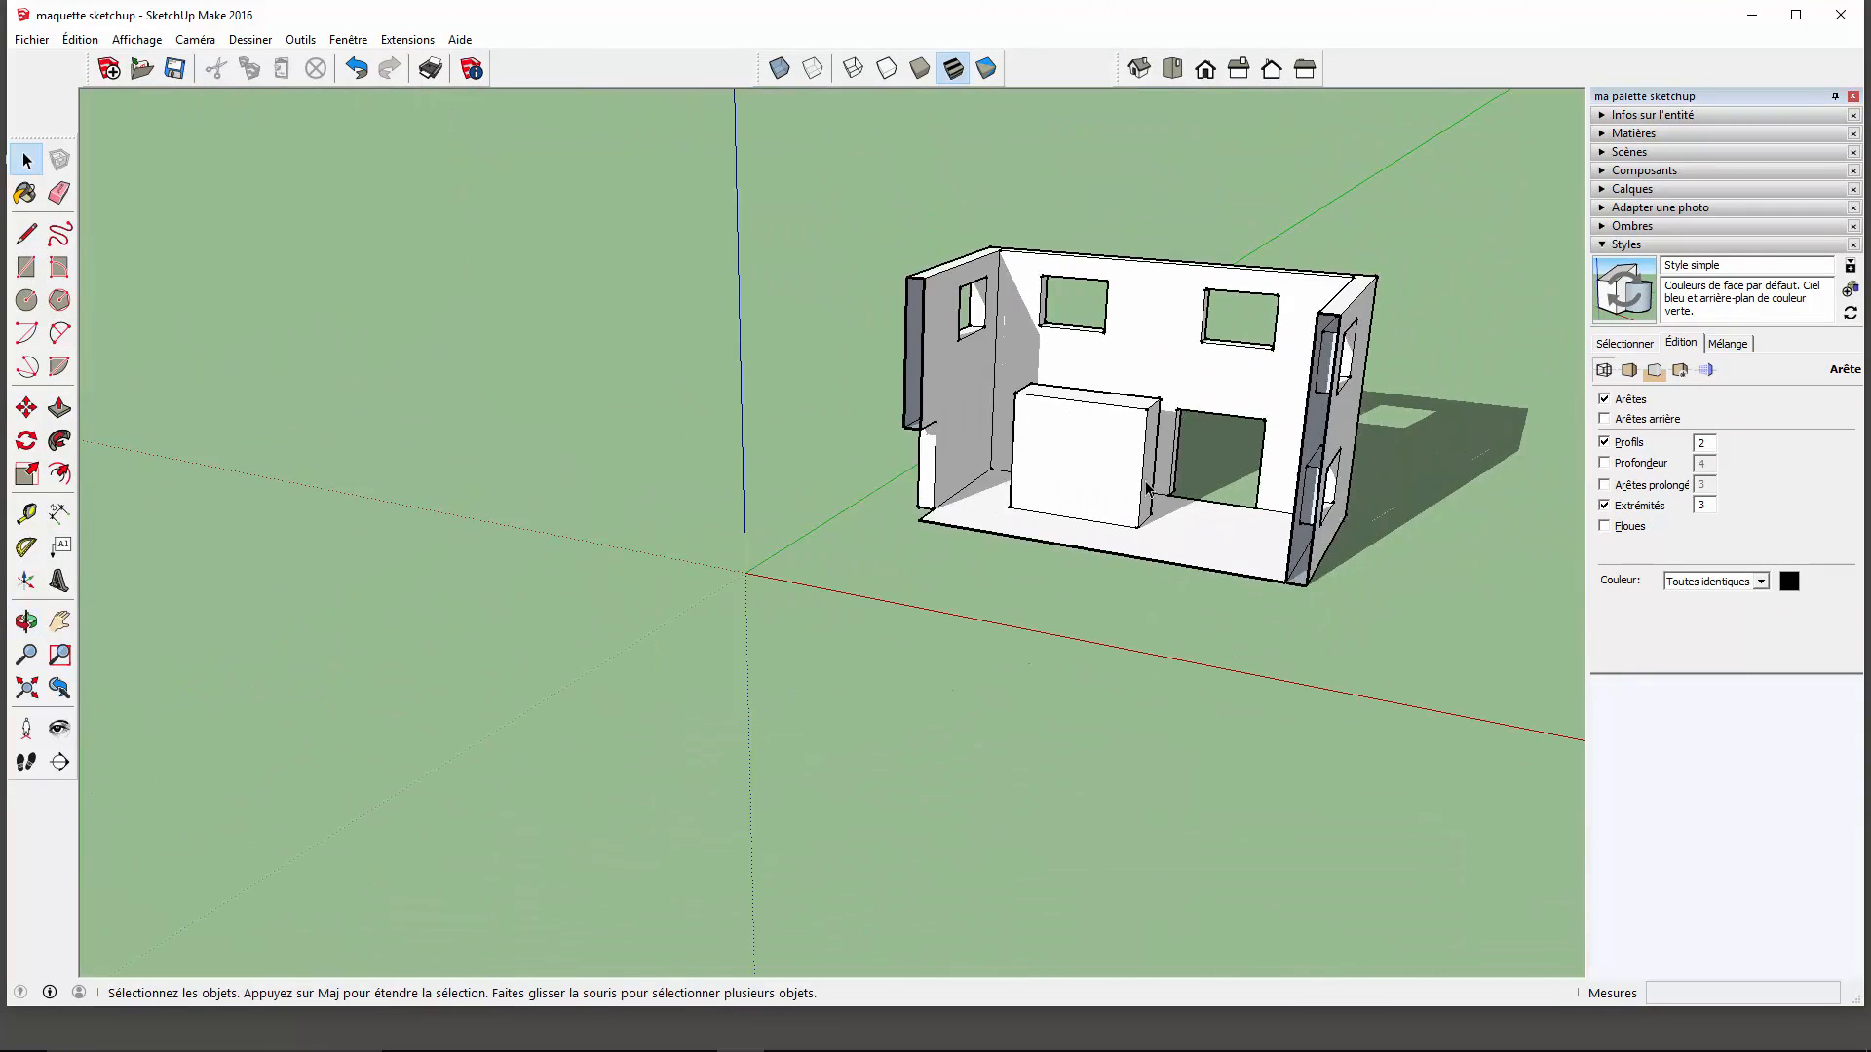
scroll(1144, 495, up, 6)
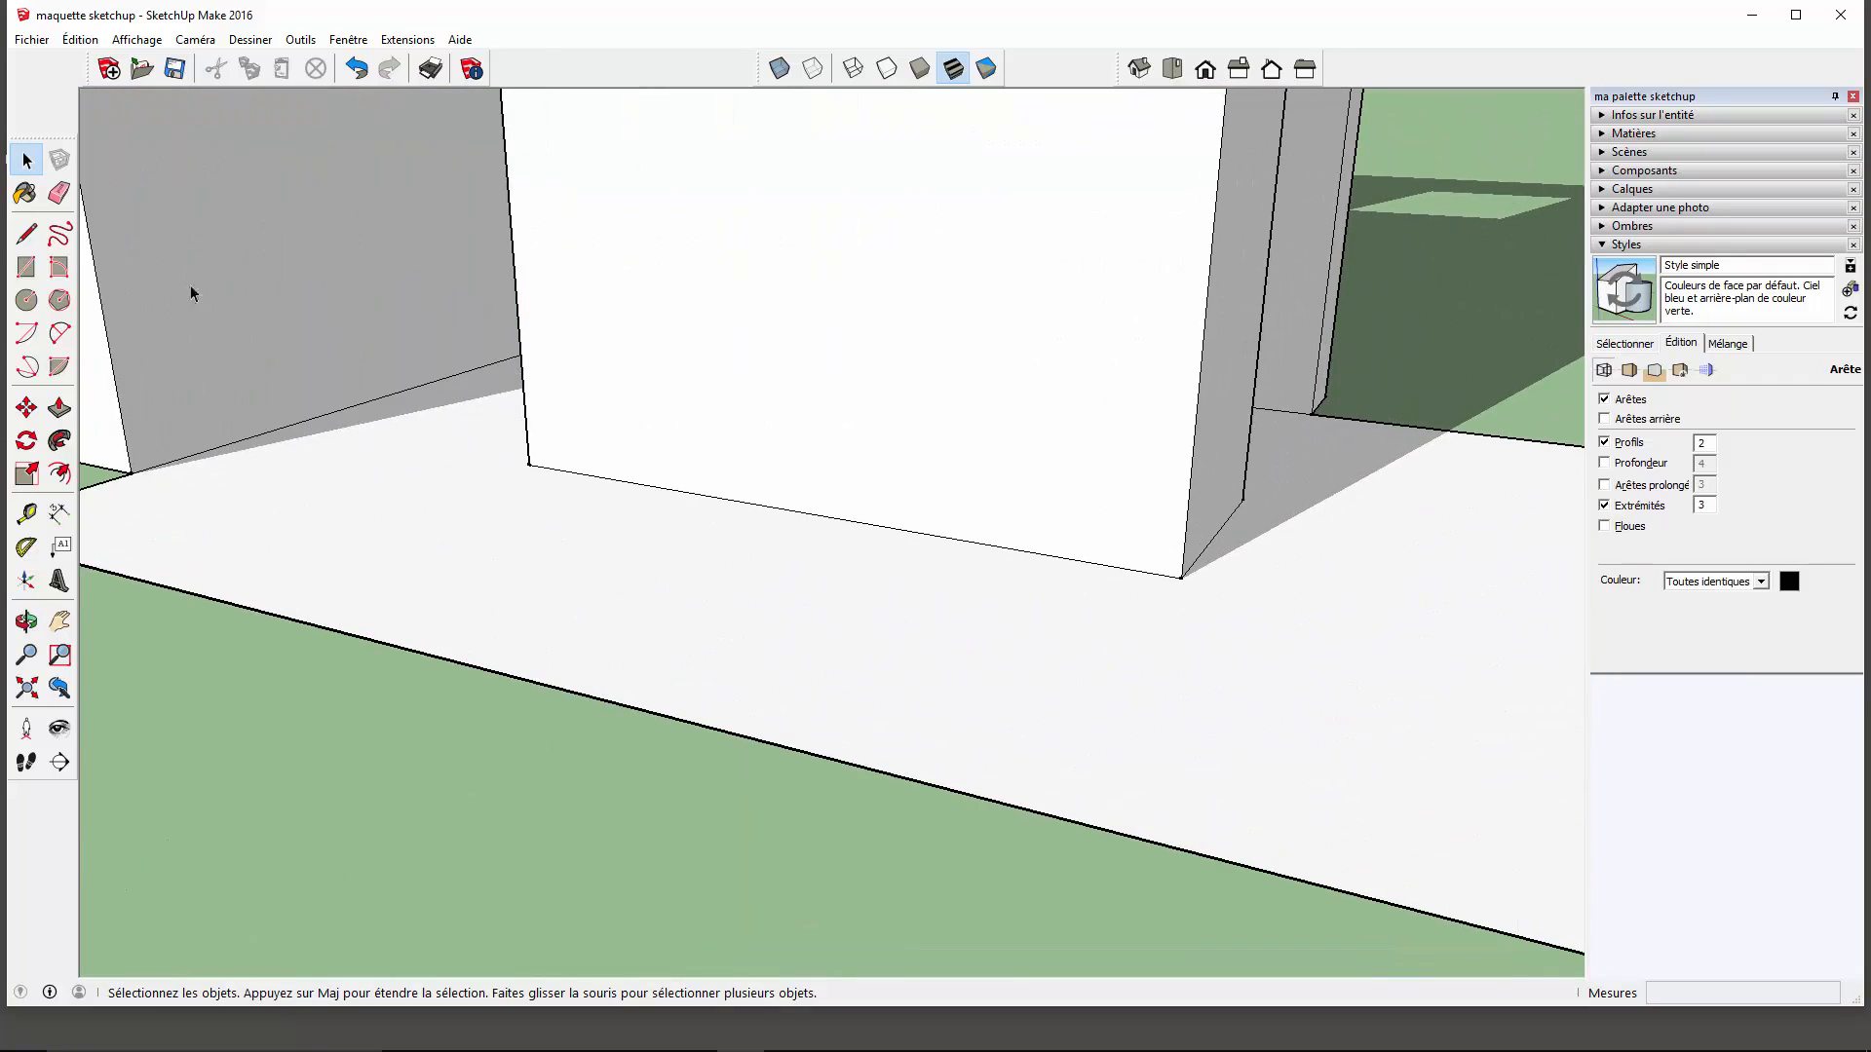
Try to sketch two stair steps freehand on the block's front face, starting at its lower corner next to the doorway.
click(26, 234)
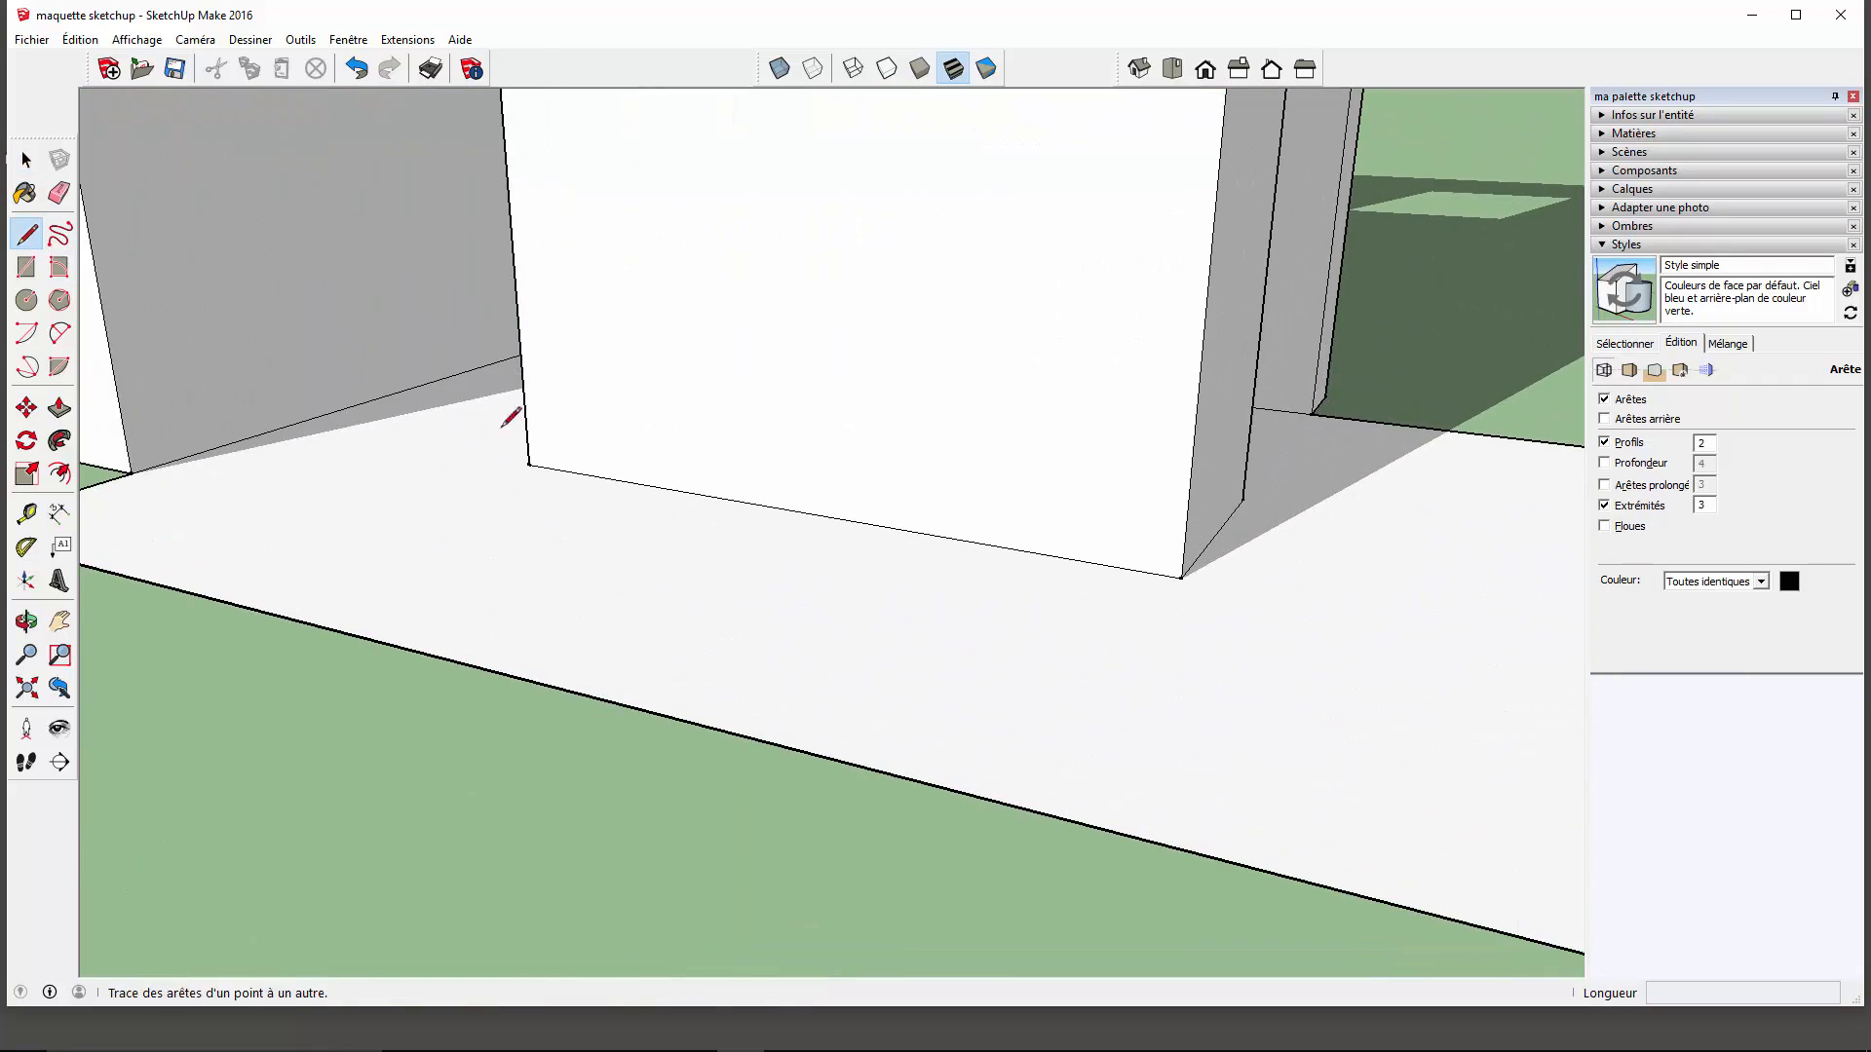
click(1181, 580)
mouse_move(1182, 579)
middle_down()
mouse_move(1198, 506)
mouse_move(1195, 531)
middle_up()
scroll(1187, 446, up, 2)
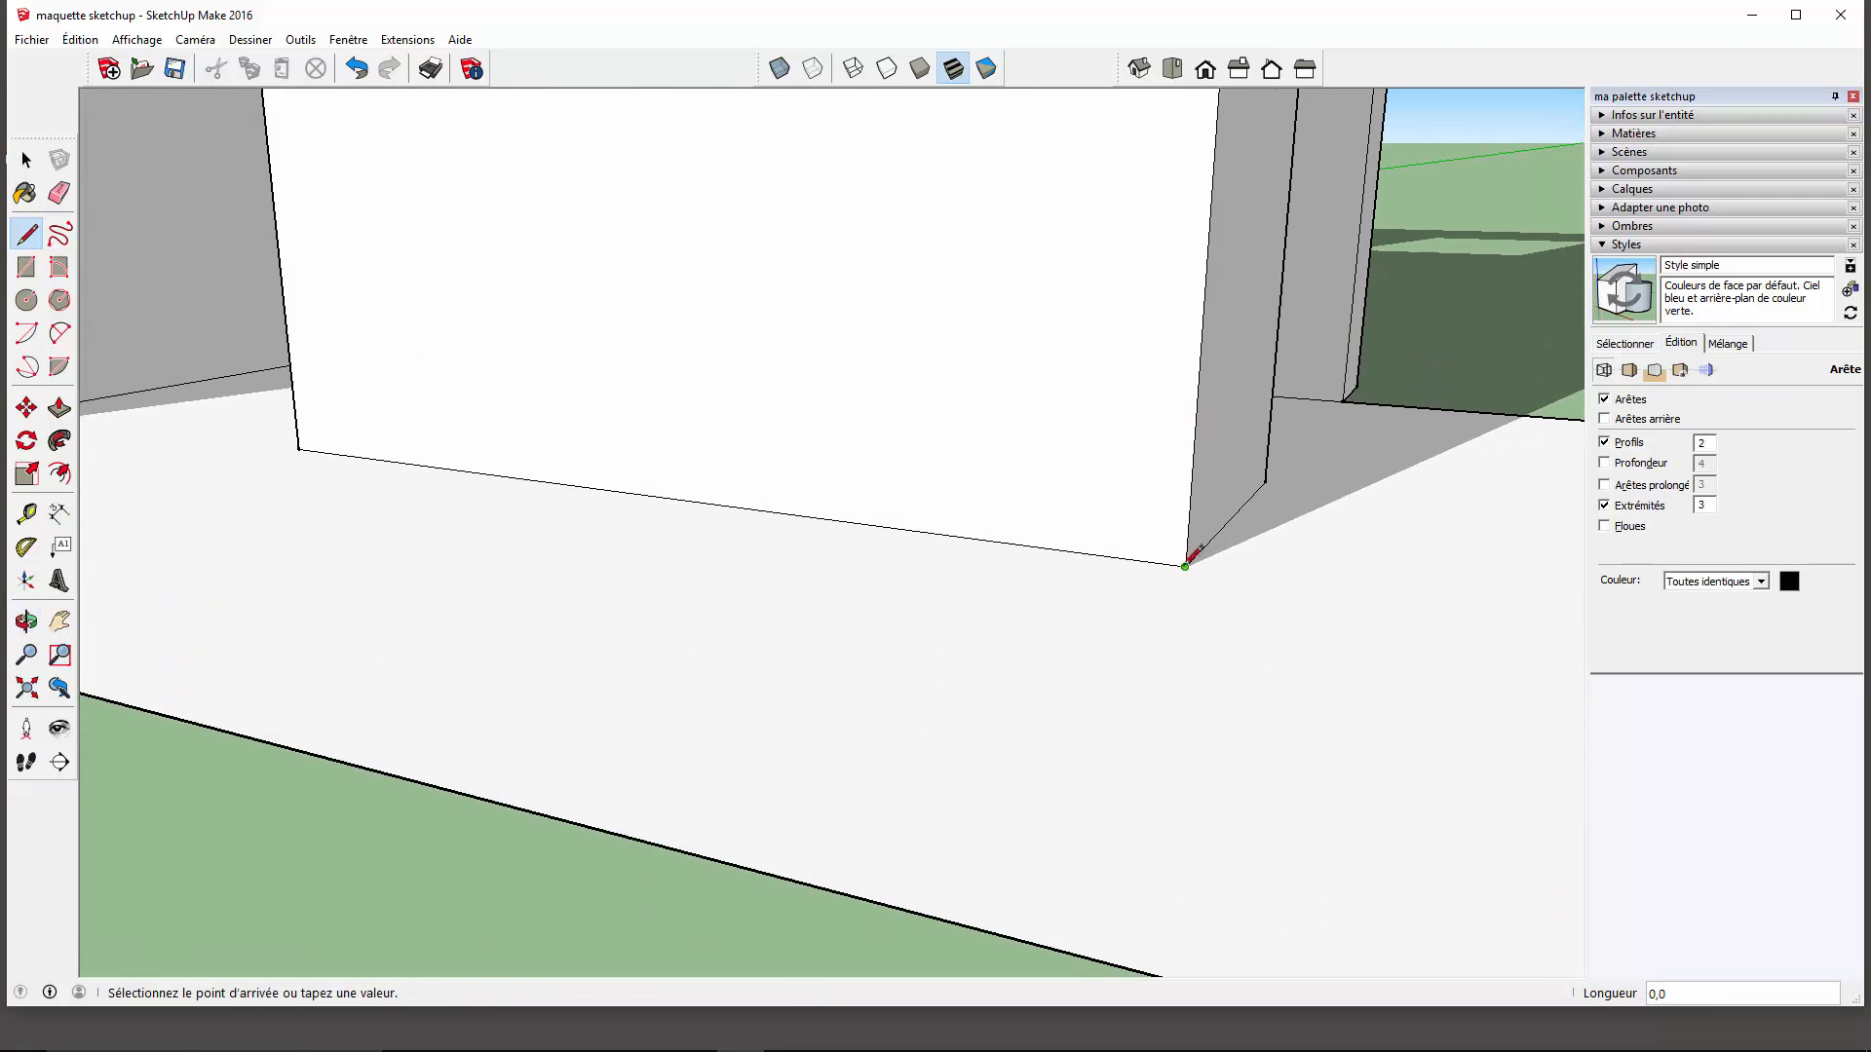
click(1161, 400)
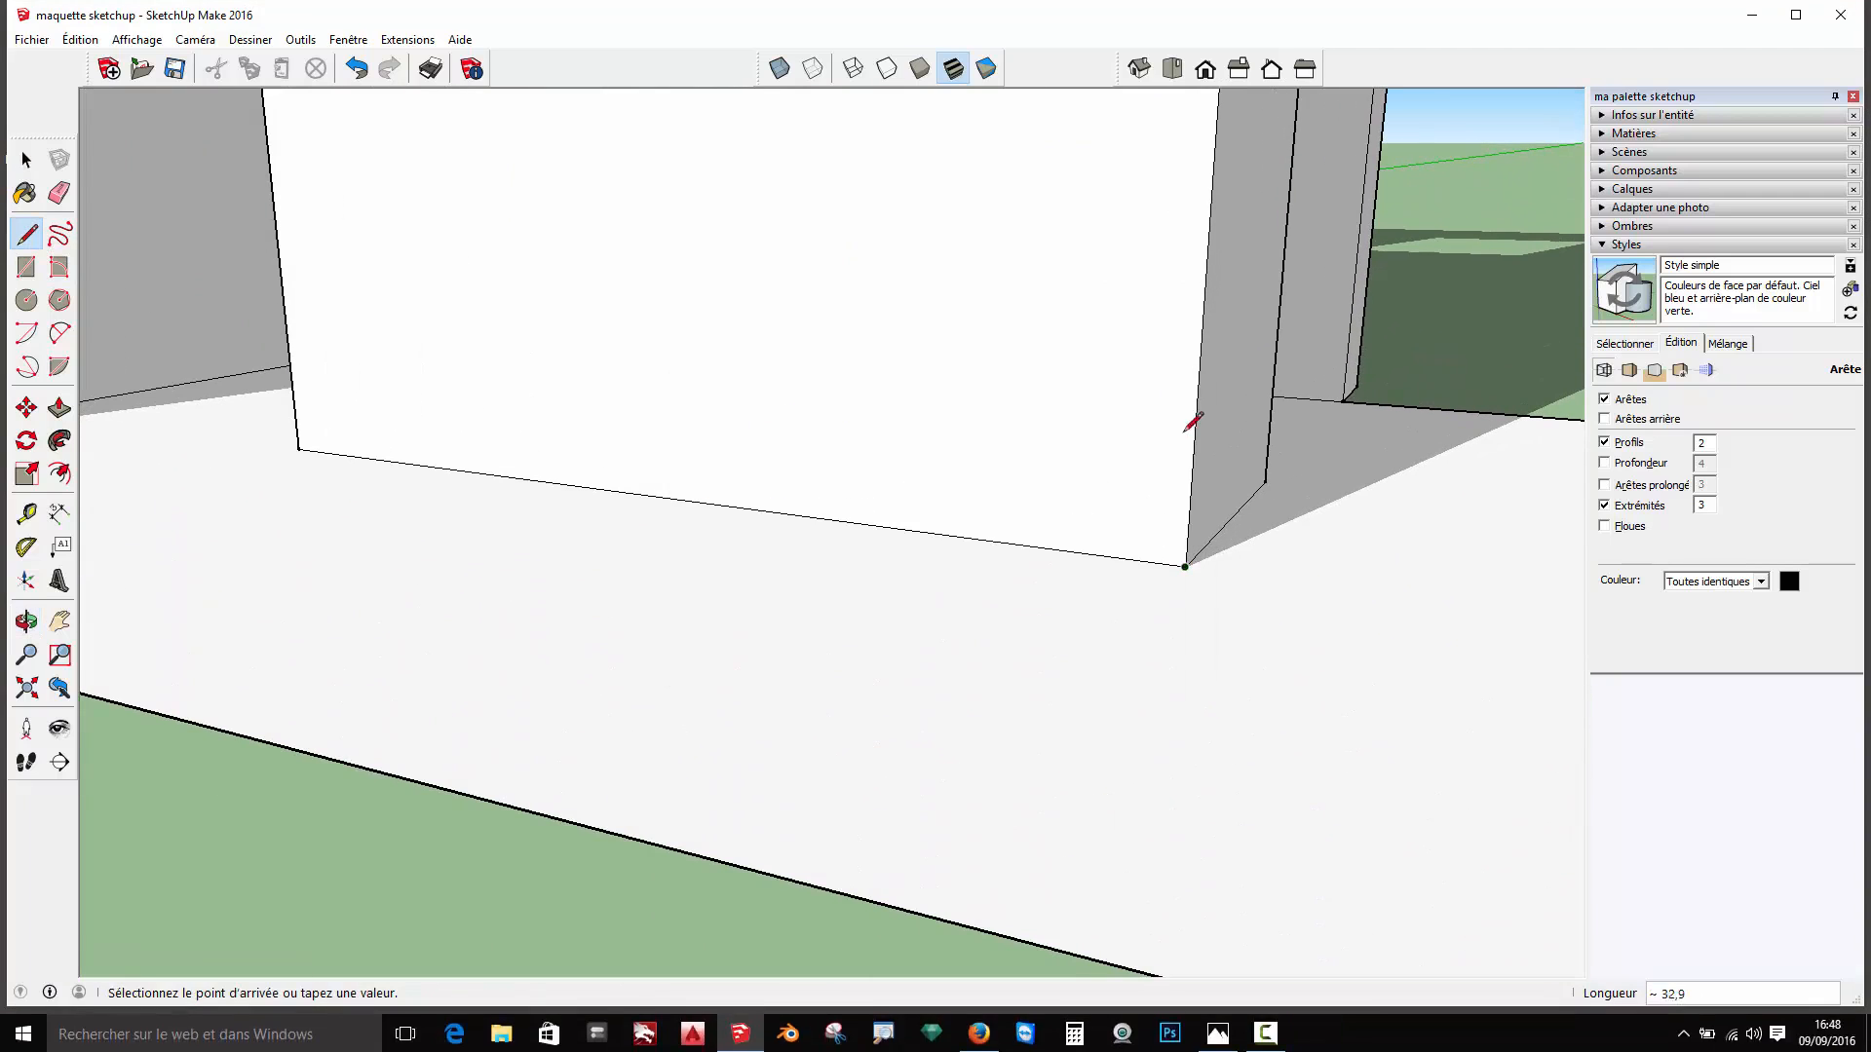
click(1194, 447)
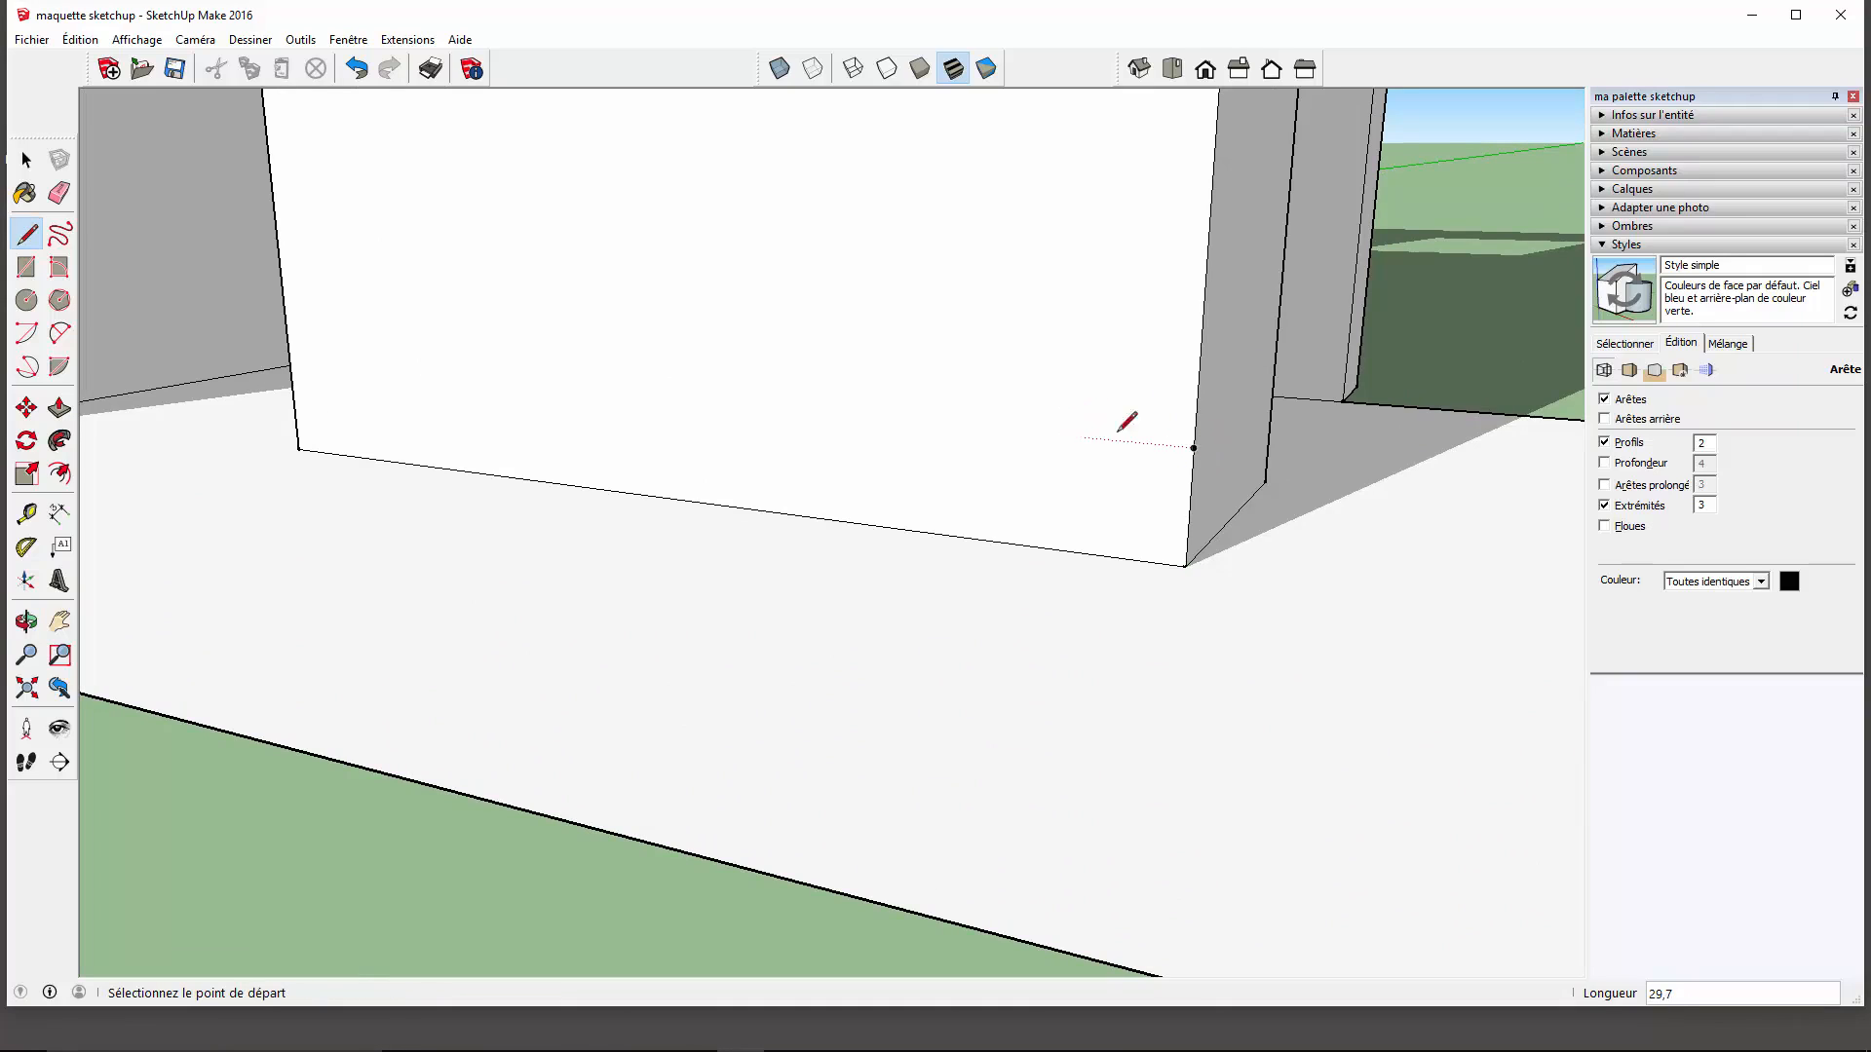
click(1193, 447)
click(1089, 437)
click(1092, 356)
click(1010, 351)
Undo the freehand stair lines on the block's front face.
middle_drag(1025, 334, 1230, 542)
scroll(1232, 576, down, 7)
middle_drag(1081, 583, 1128, 573)
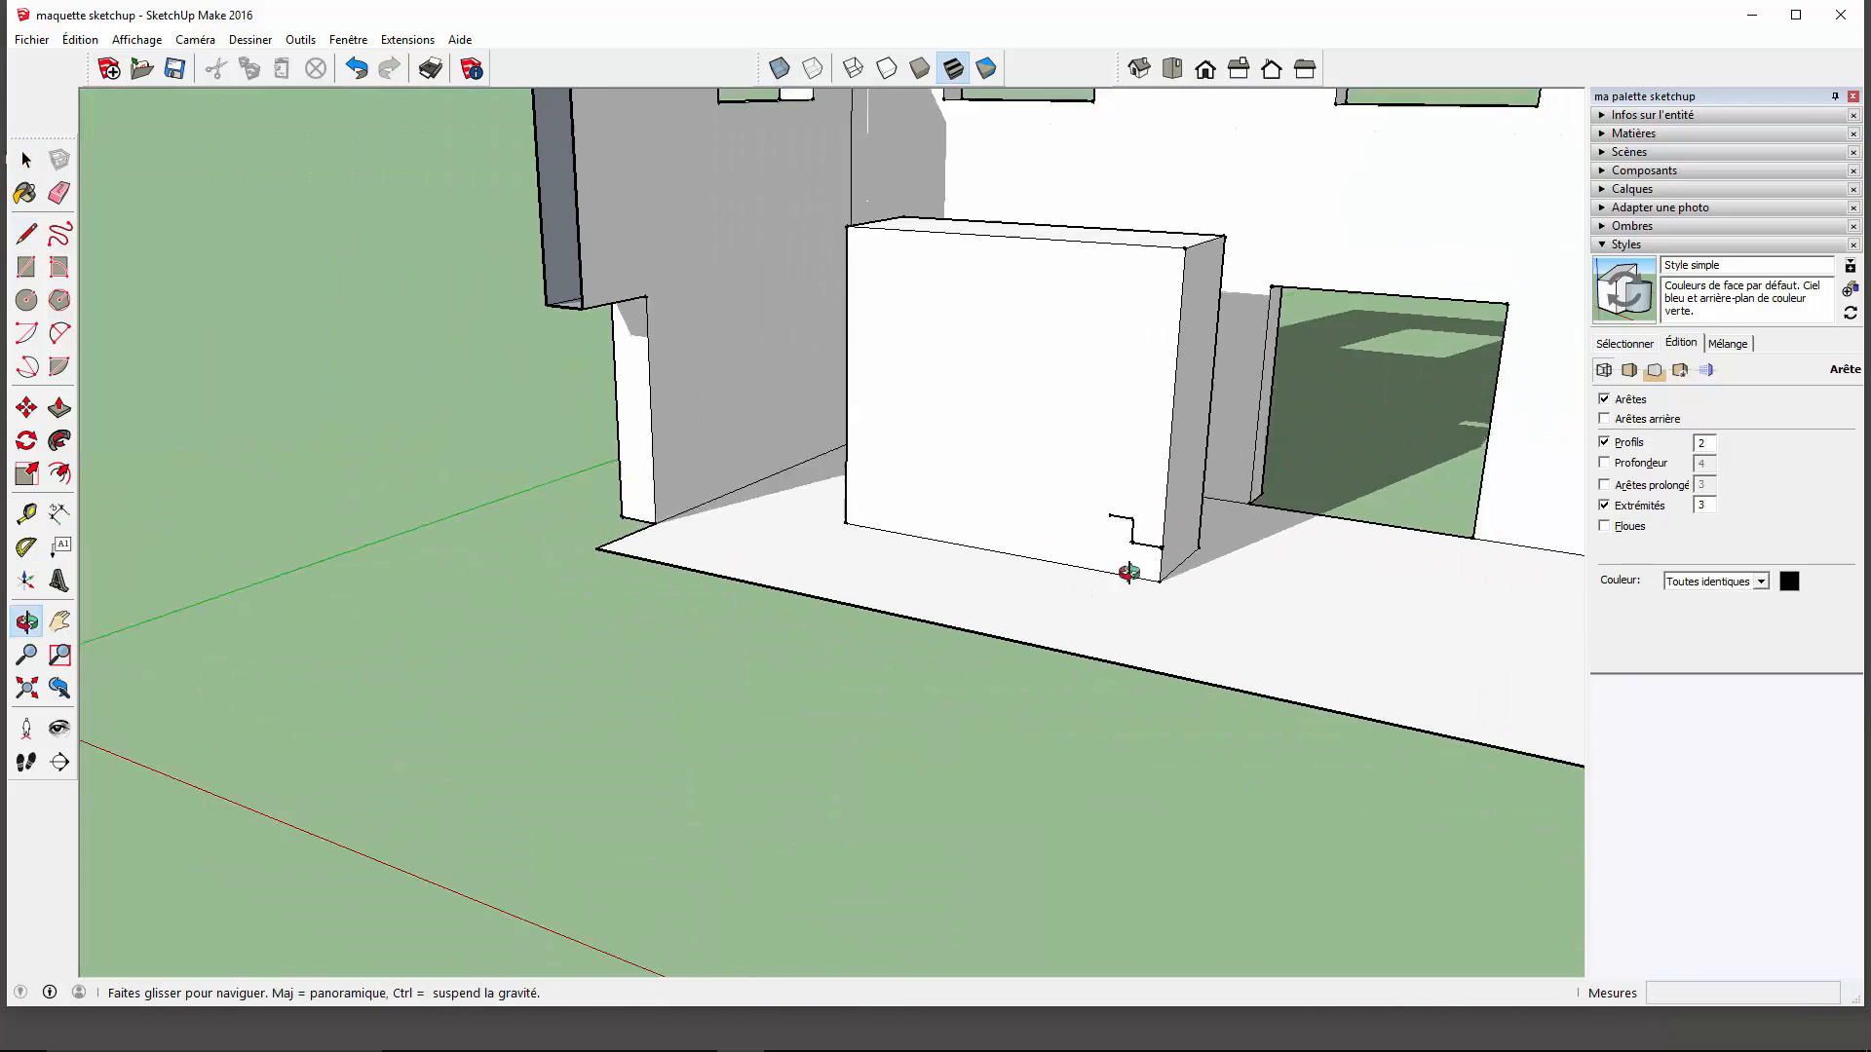
scroll(1101, 507, up, 3)
scroll(1188, 693, down, 3)
scroll(1144, 692, up, 2)
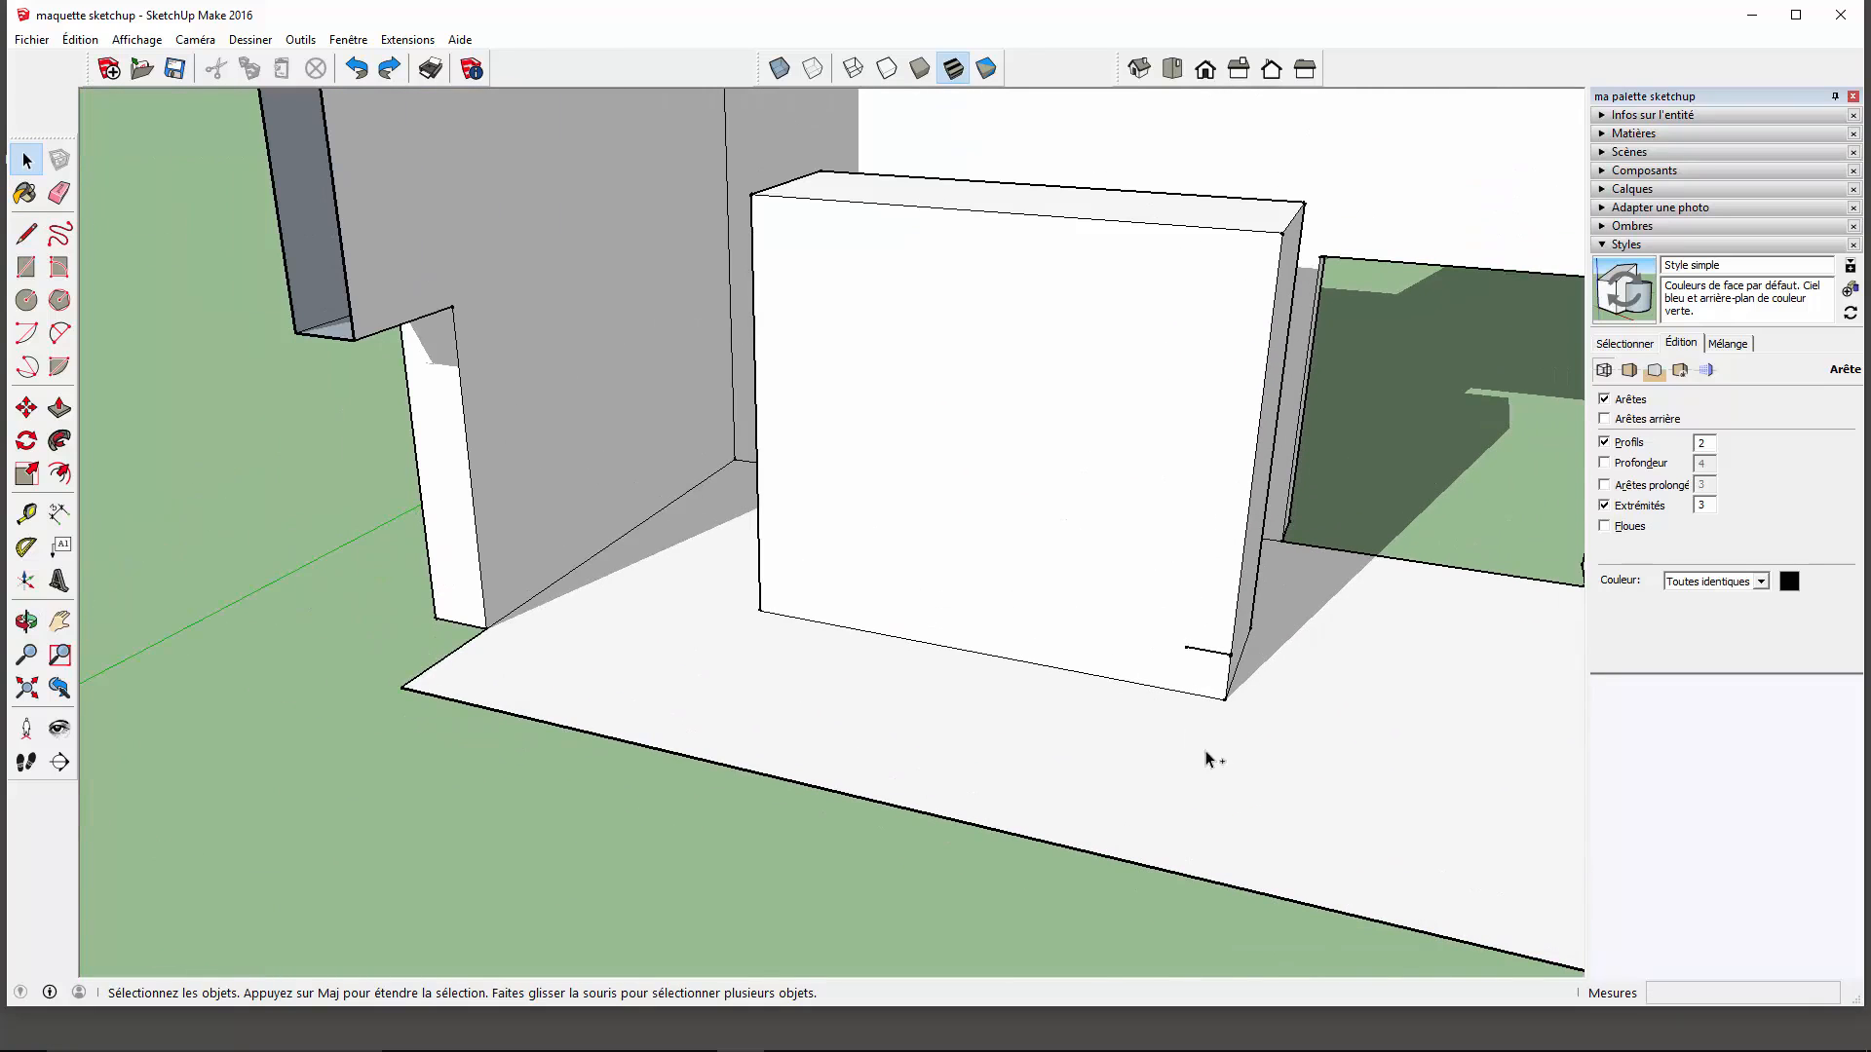
middle_drag(1228, 729, 1091, 732)
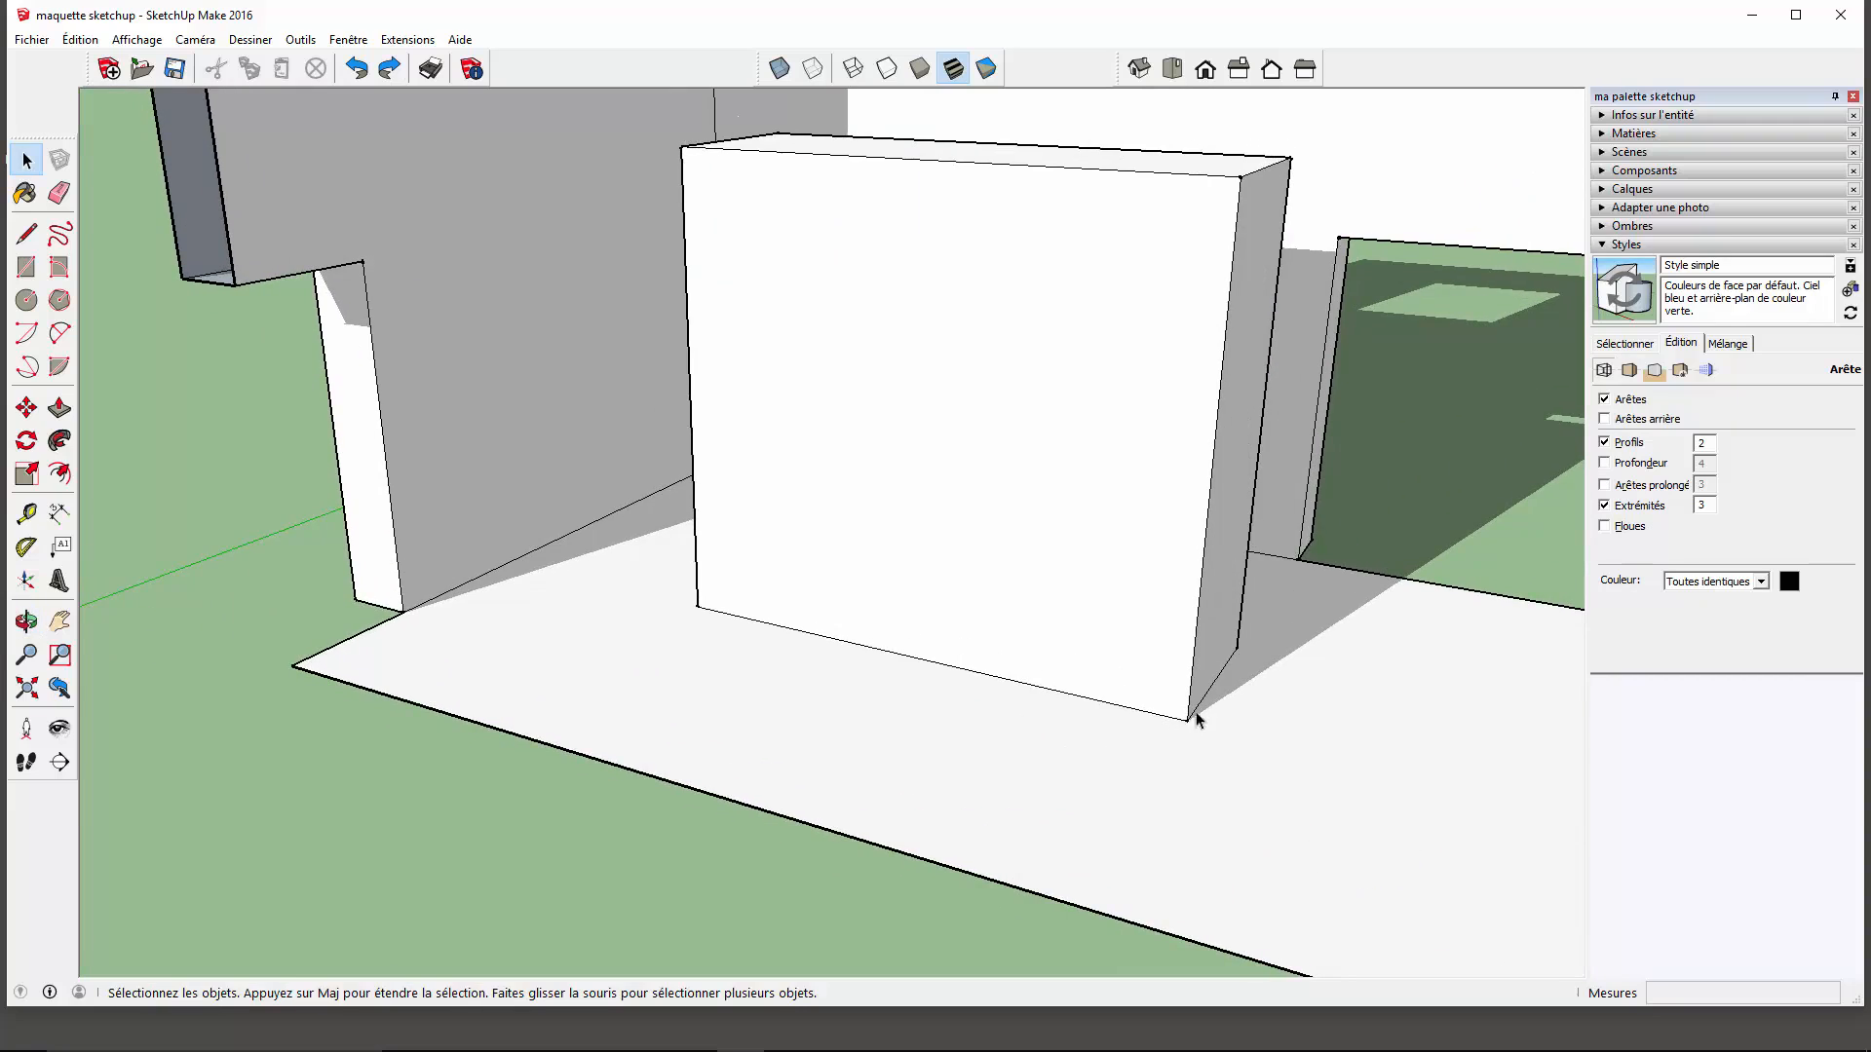
Draw a first riser up the block's front corner edge and a horizontal tread of 25 across the front face.
scroll(1160, 719, up, 3)
click(27, 234)
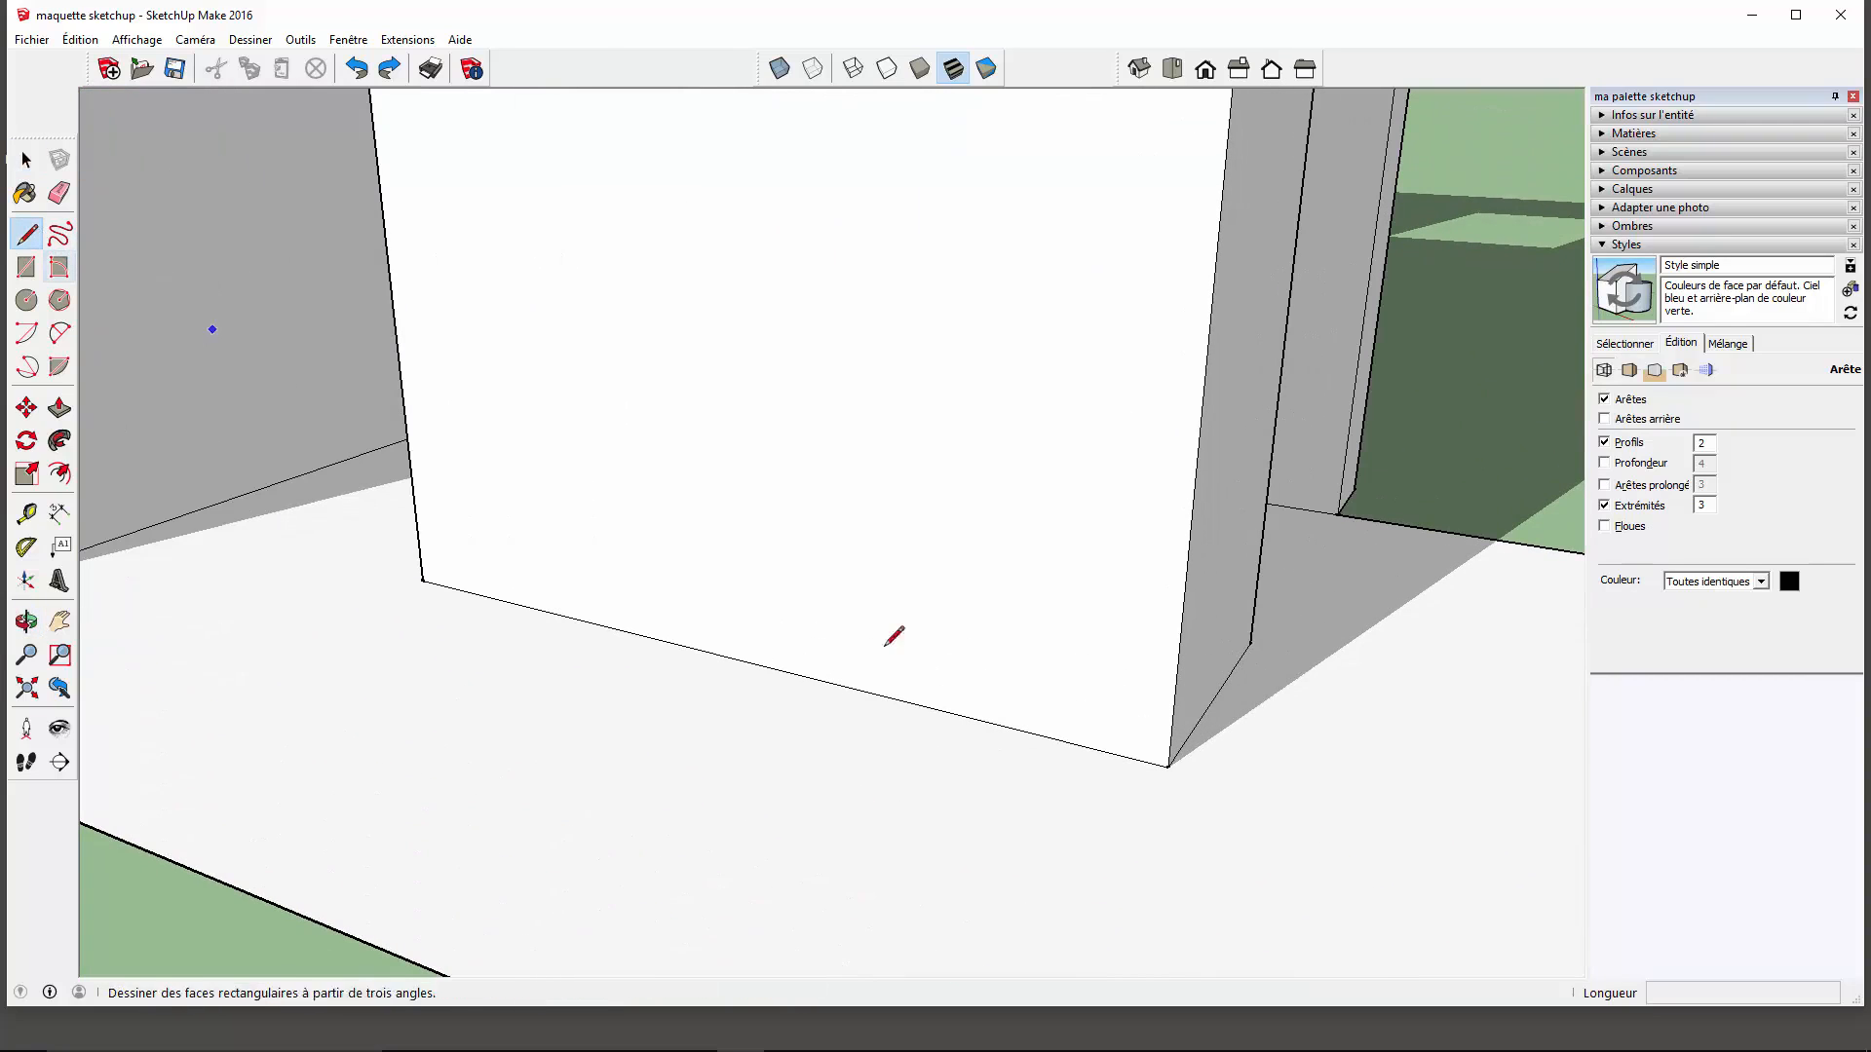
click(1167, 768)
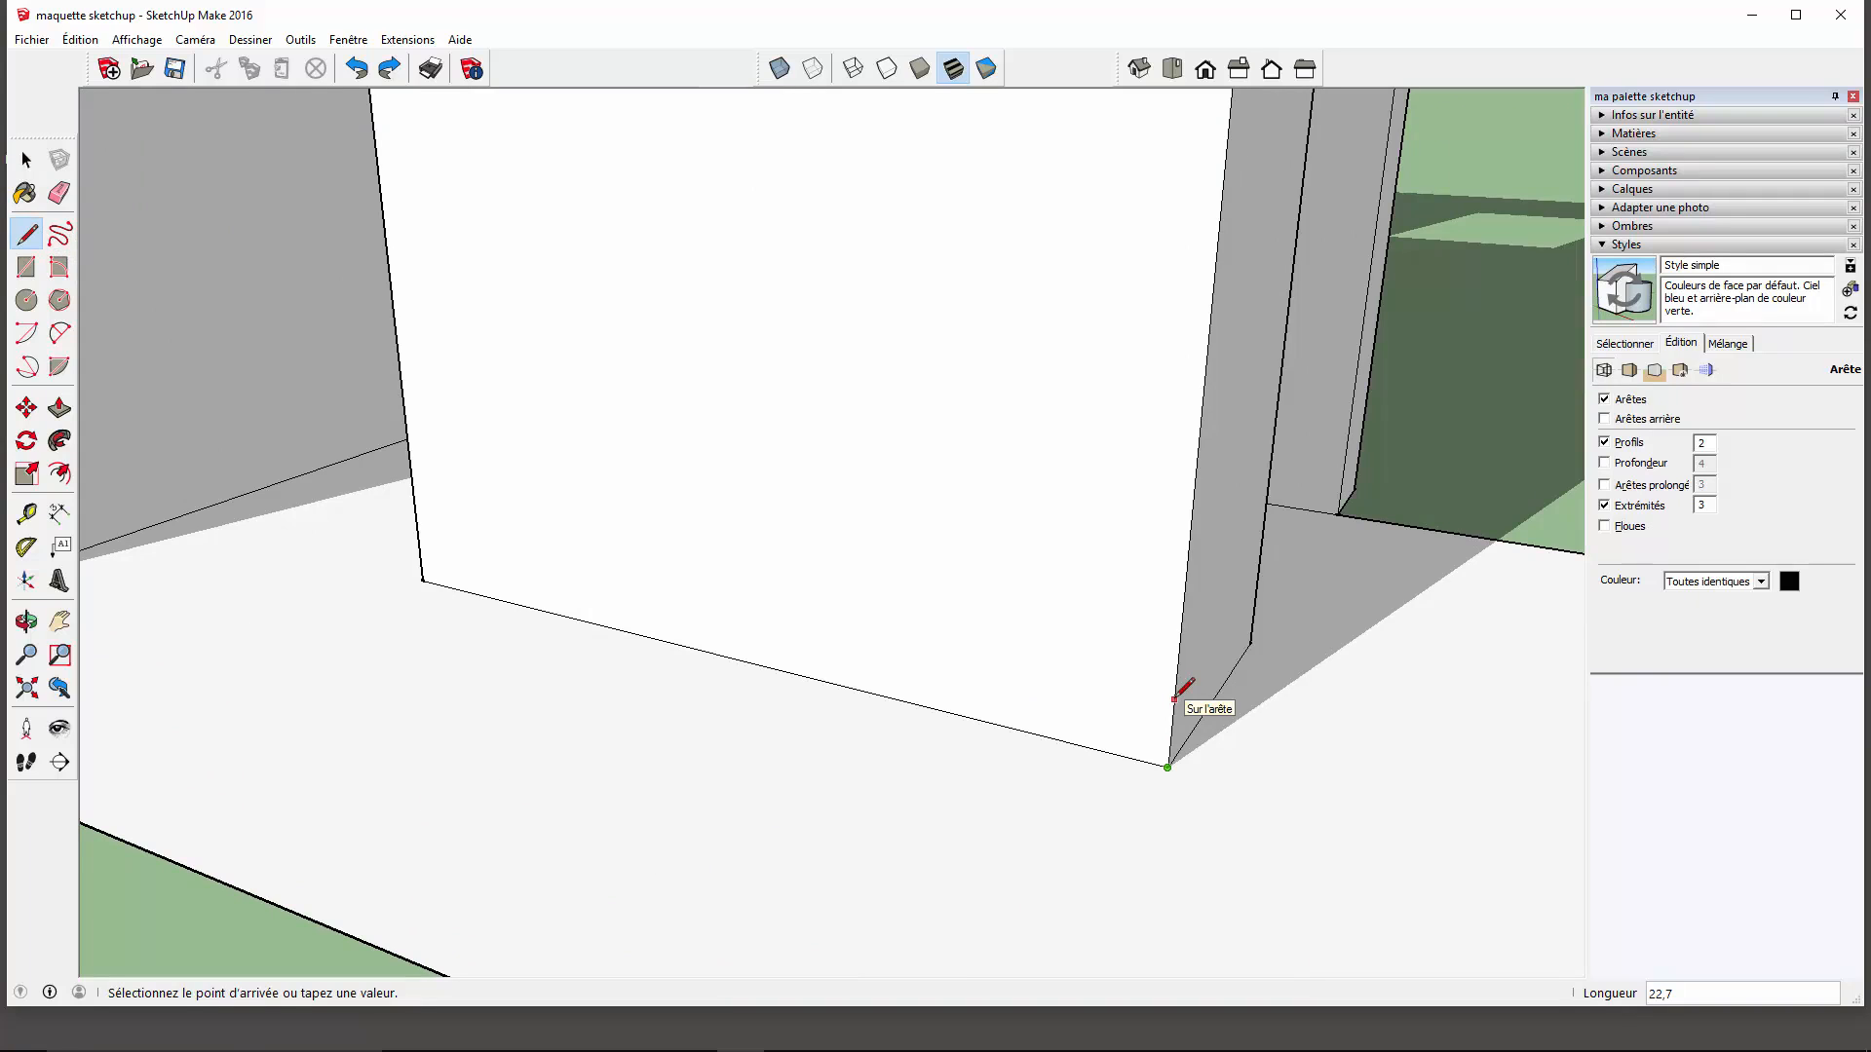
click(1174, 698)
middle_drag(1186, 689, 1308, 596)
scroll(1308, 596, up, 3)
click(1251, 651)
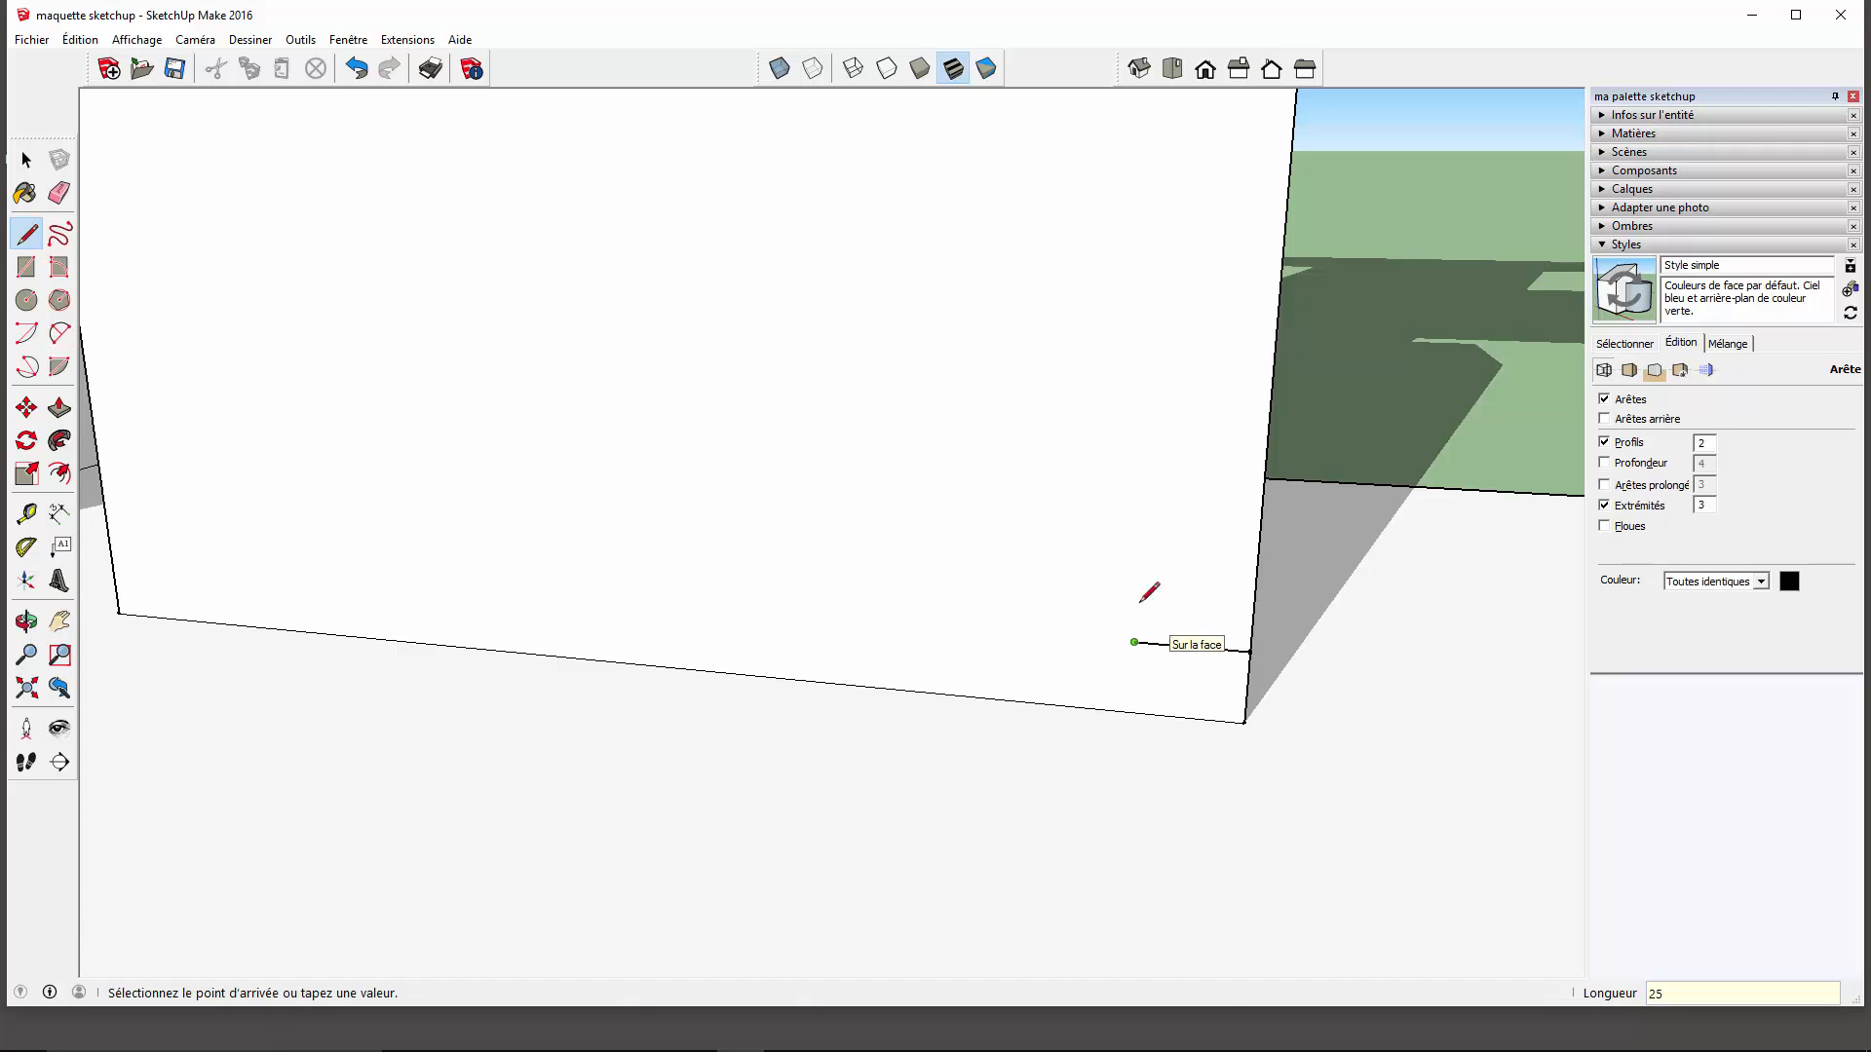
Copy the riser and tread from the block's lower corner to the tread's end and multiply the copy by 12.
scroll(1138, 601, down, 2)
middle_drag(1160, 684, 1062, 634)
scroll(1062, 633, up, 5)
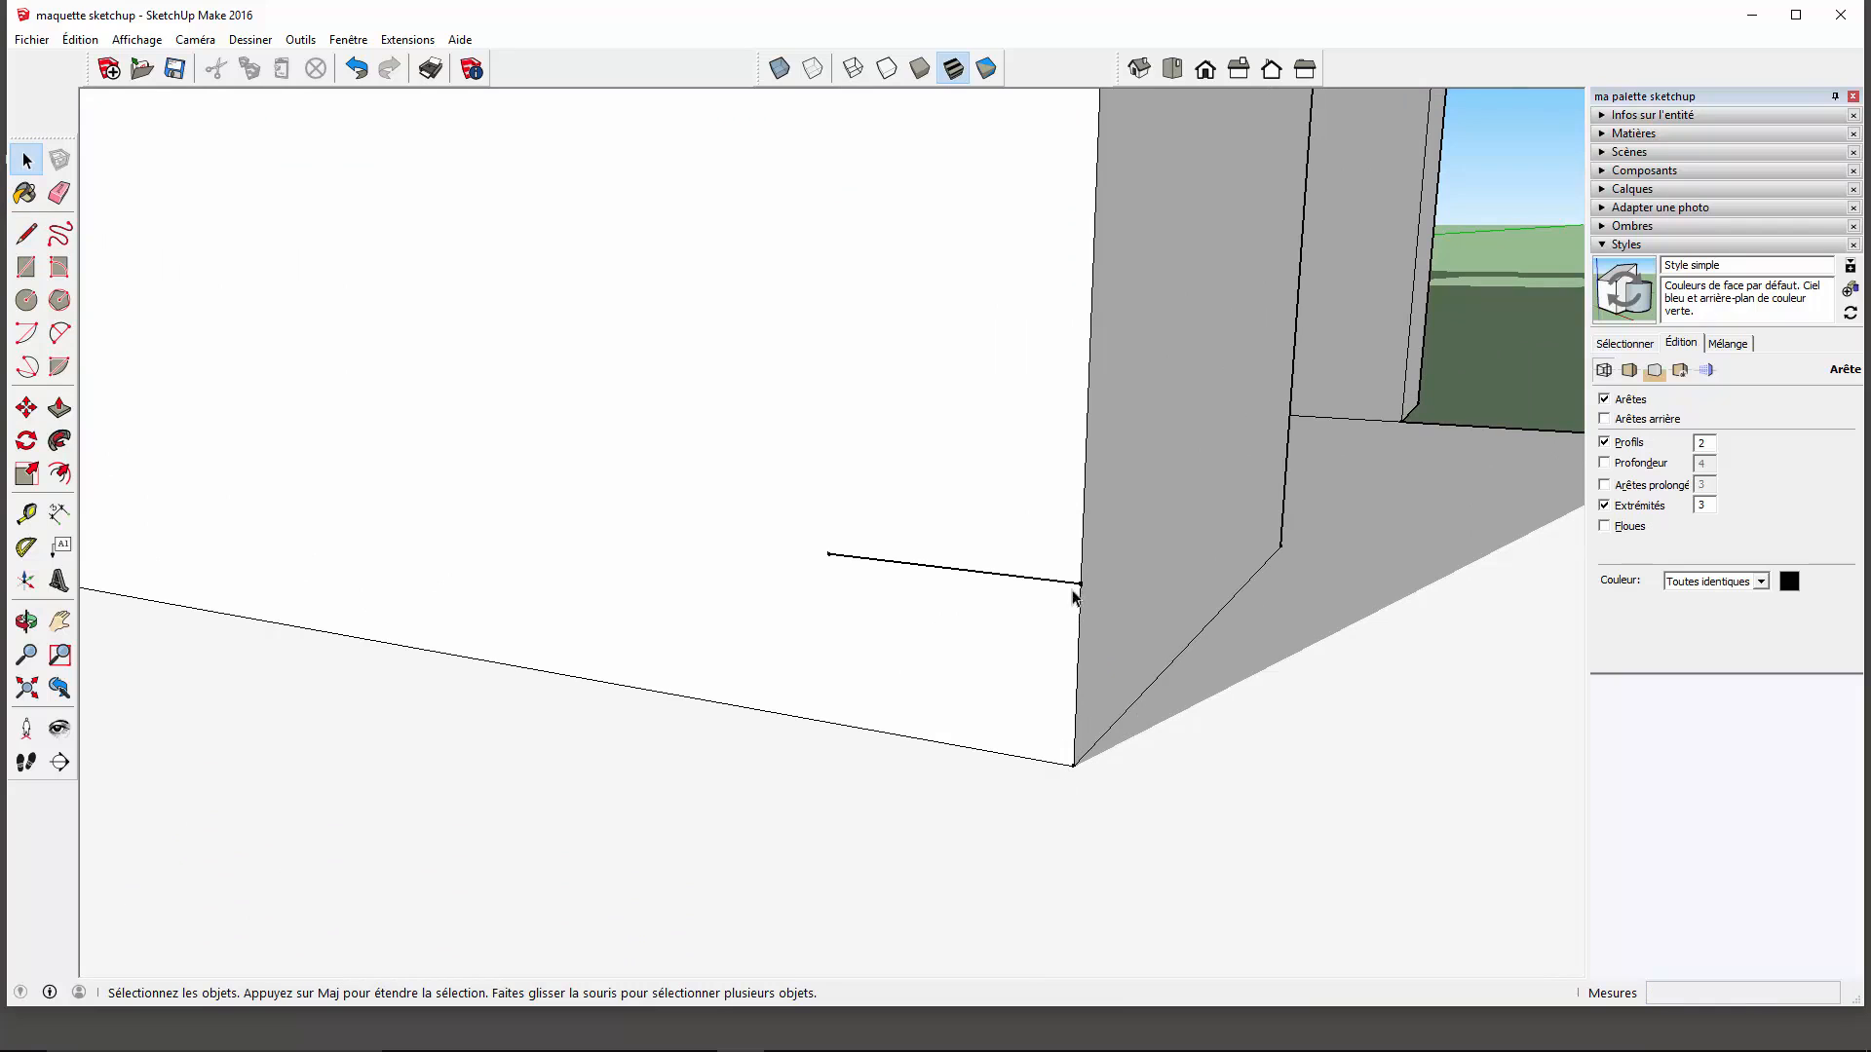
scroll(1062, 618, down, 3)
middle_drag(1065, 702, 1135, 629)
scroll(1131, 624, up, 2)
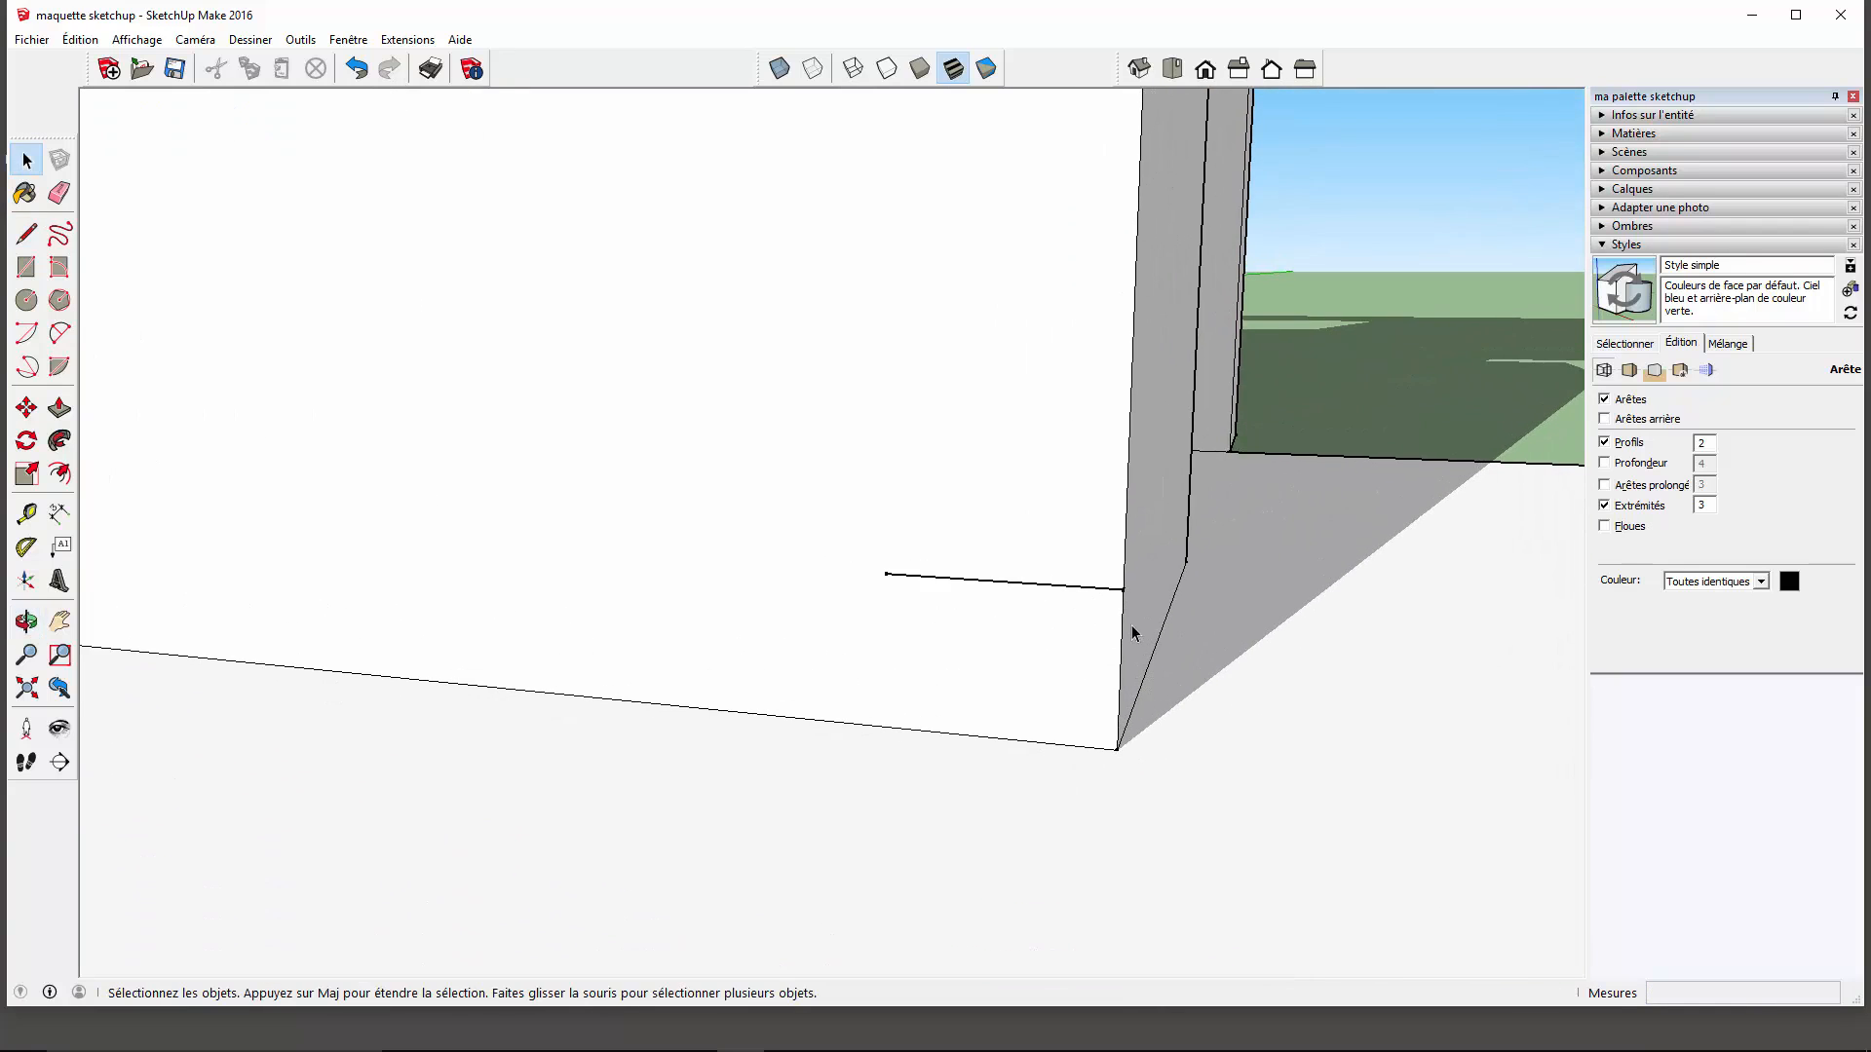
click(1131, 627)
click(1126, 632)
scroll(1074, 651, down, 2)
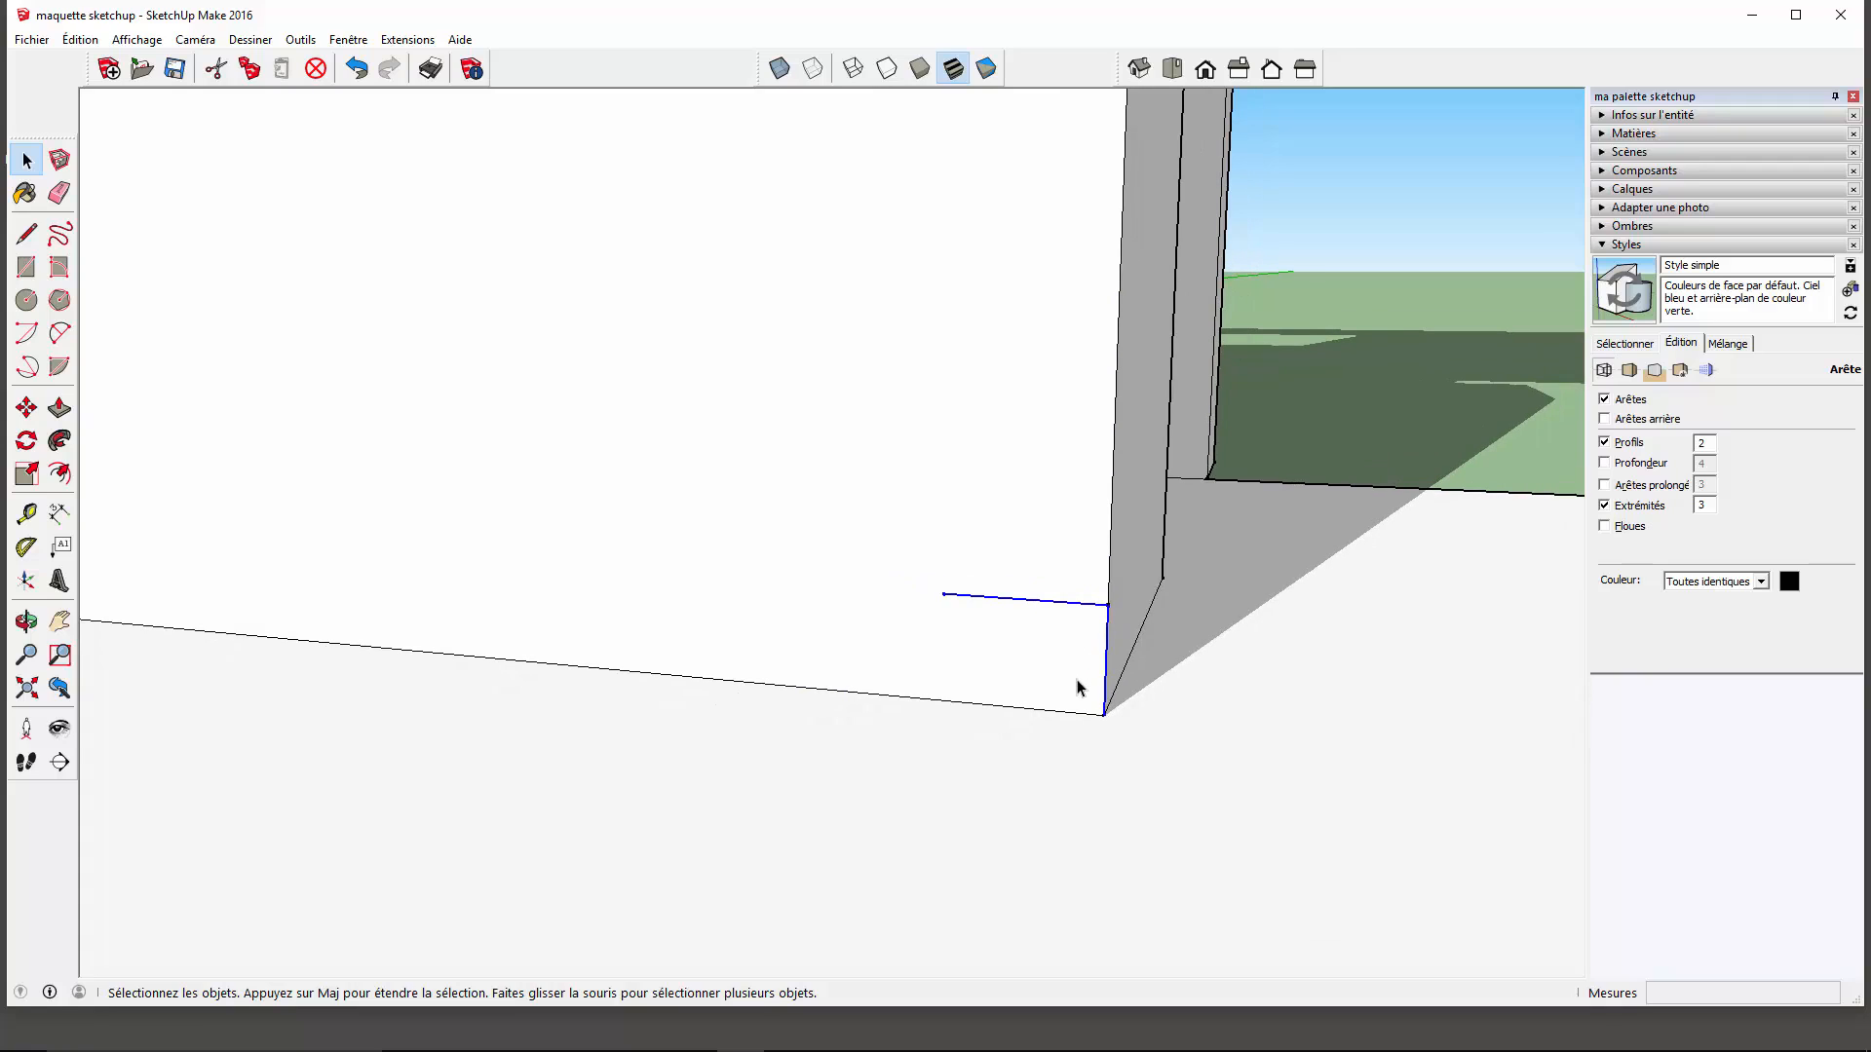
key(m)
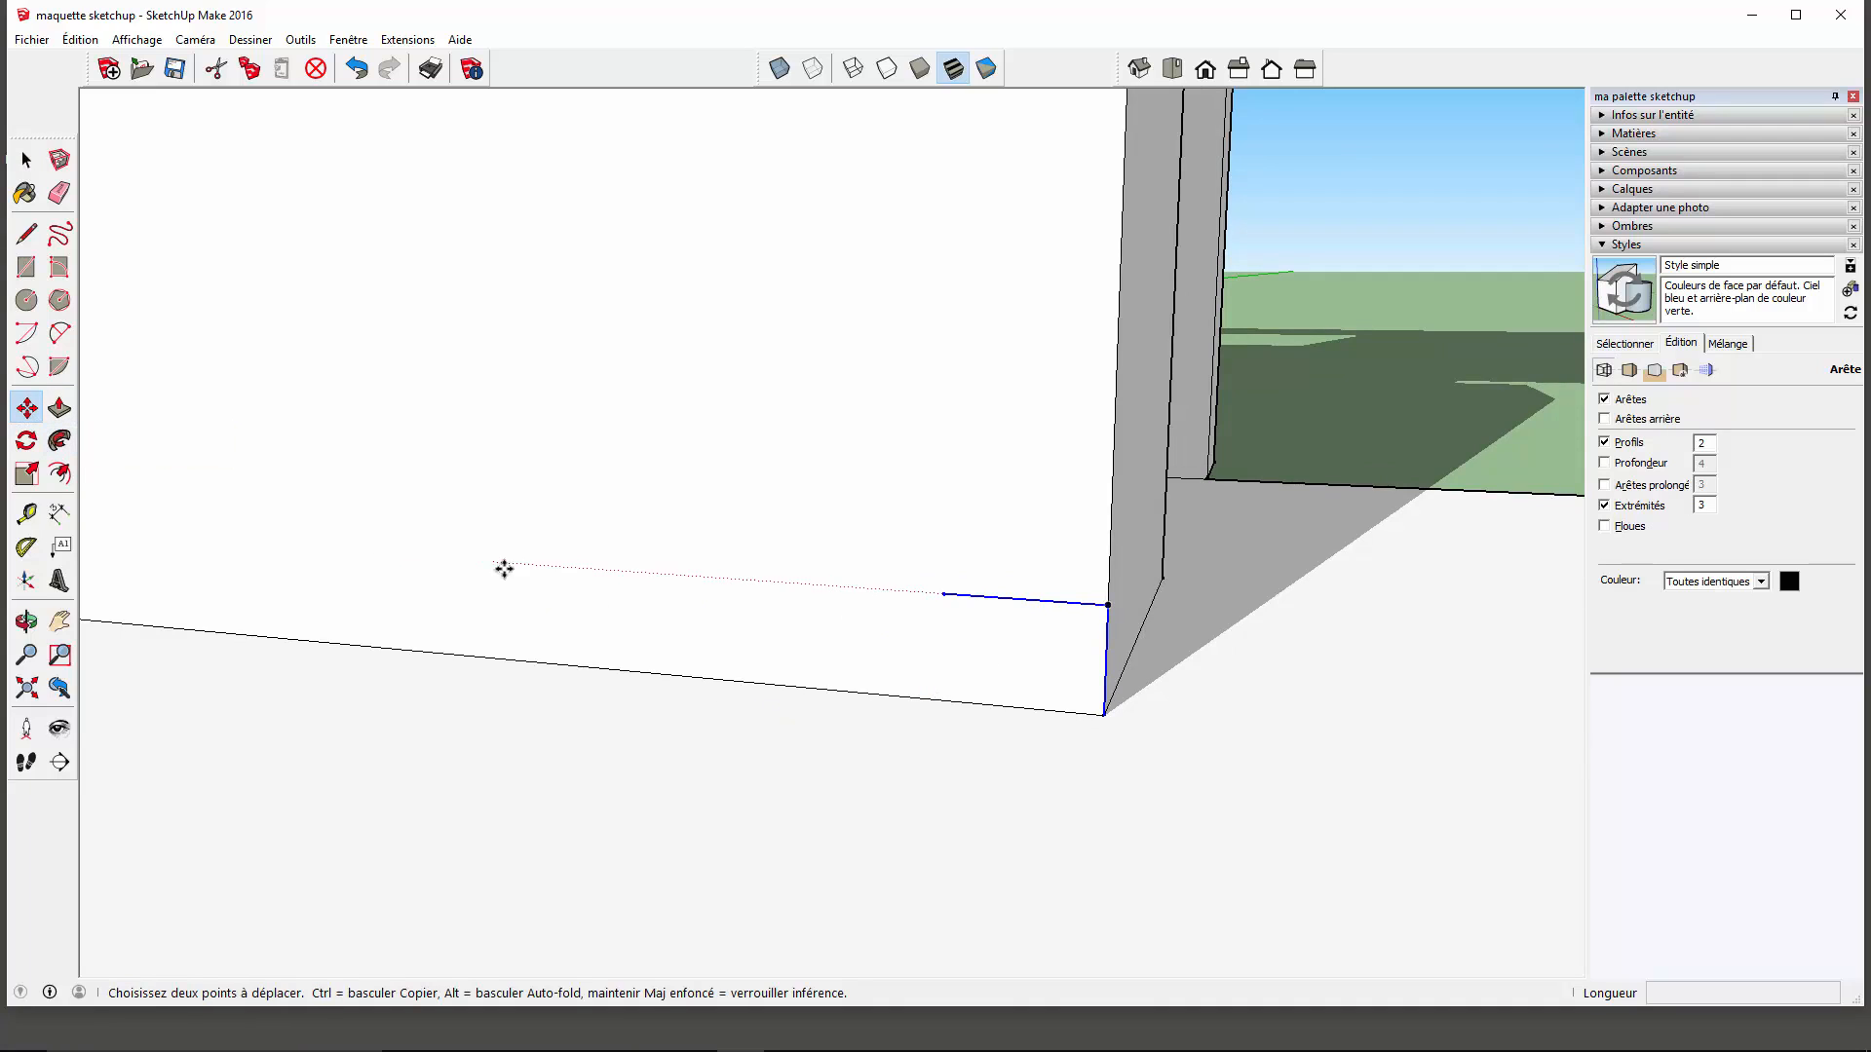
click(1105, 715)
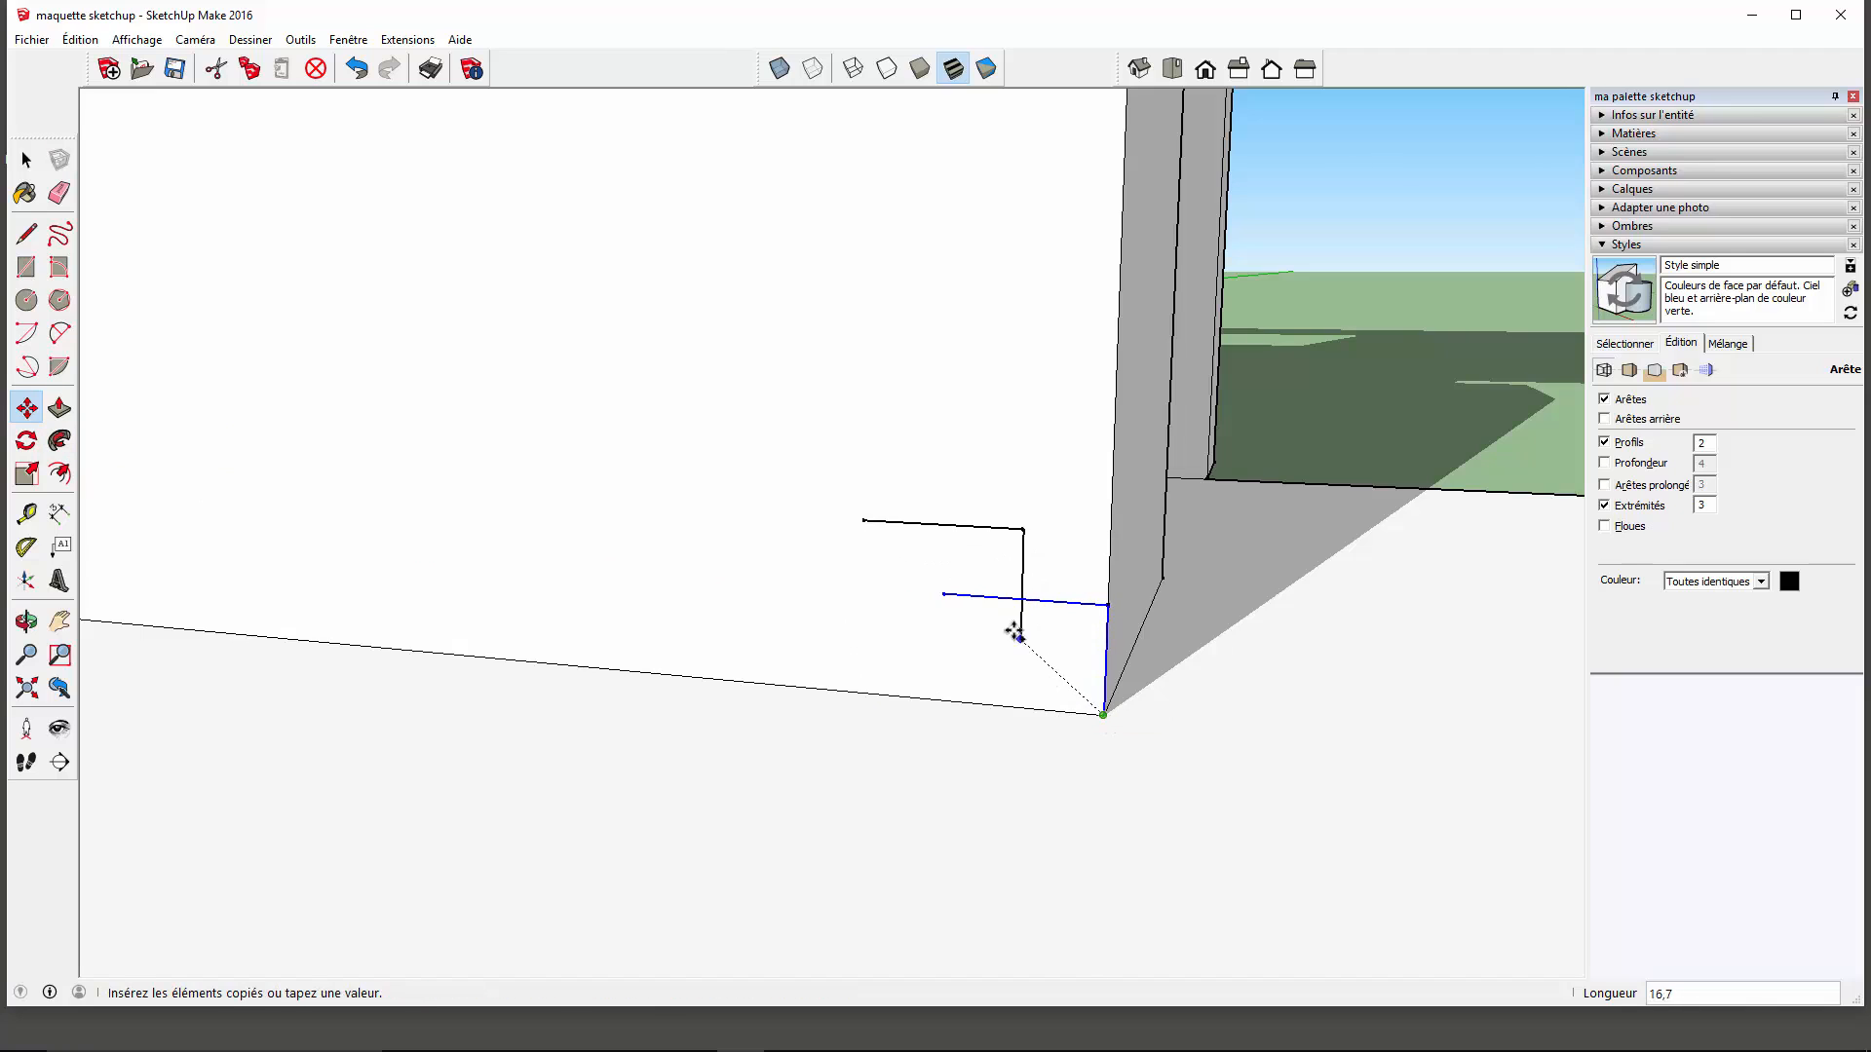
click(945, 596)
scroll(1032, 689, down, 5)
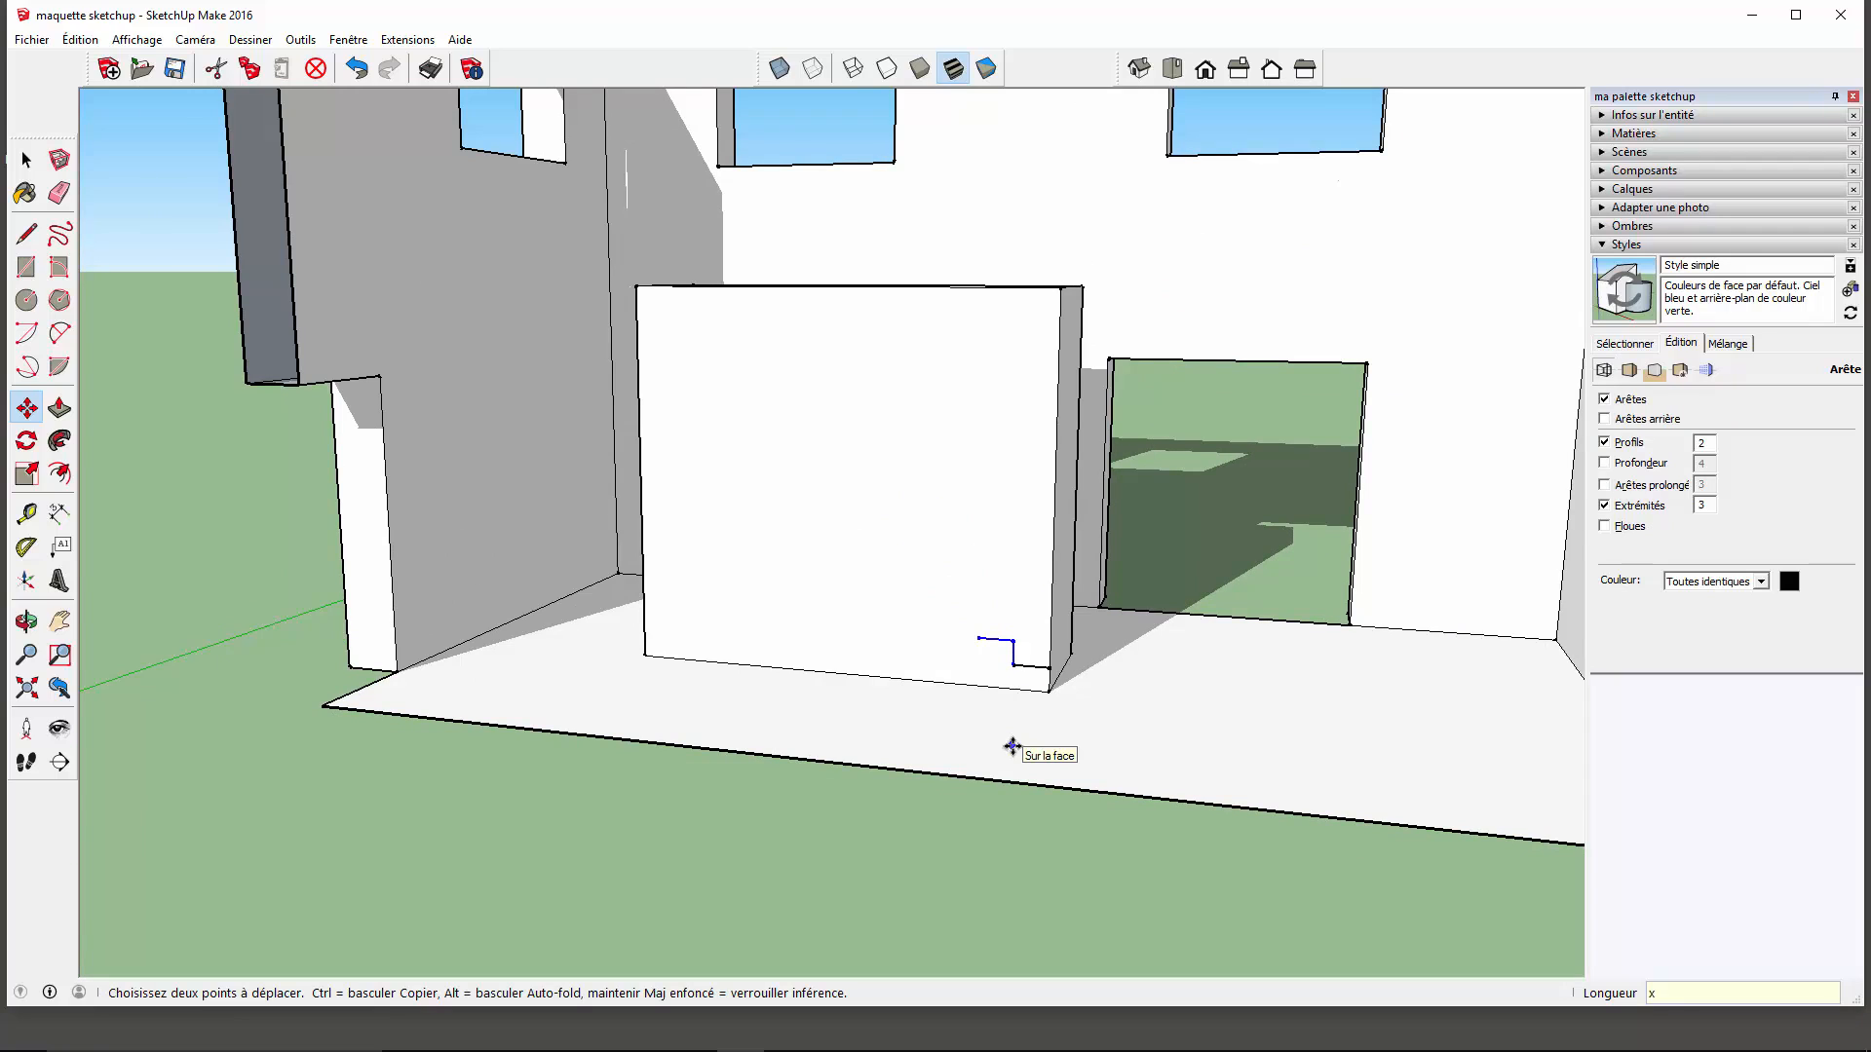
text(x12)
key(Return)
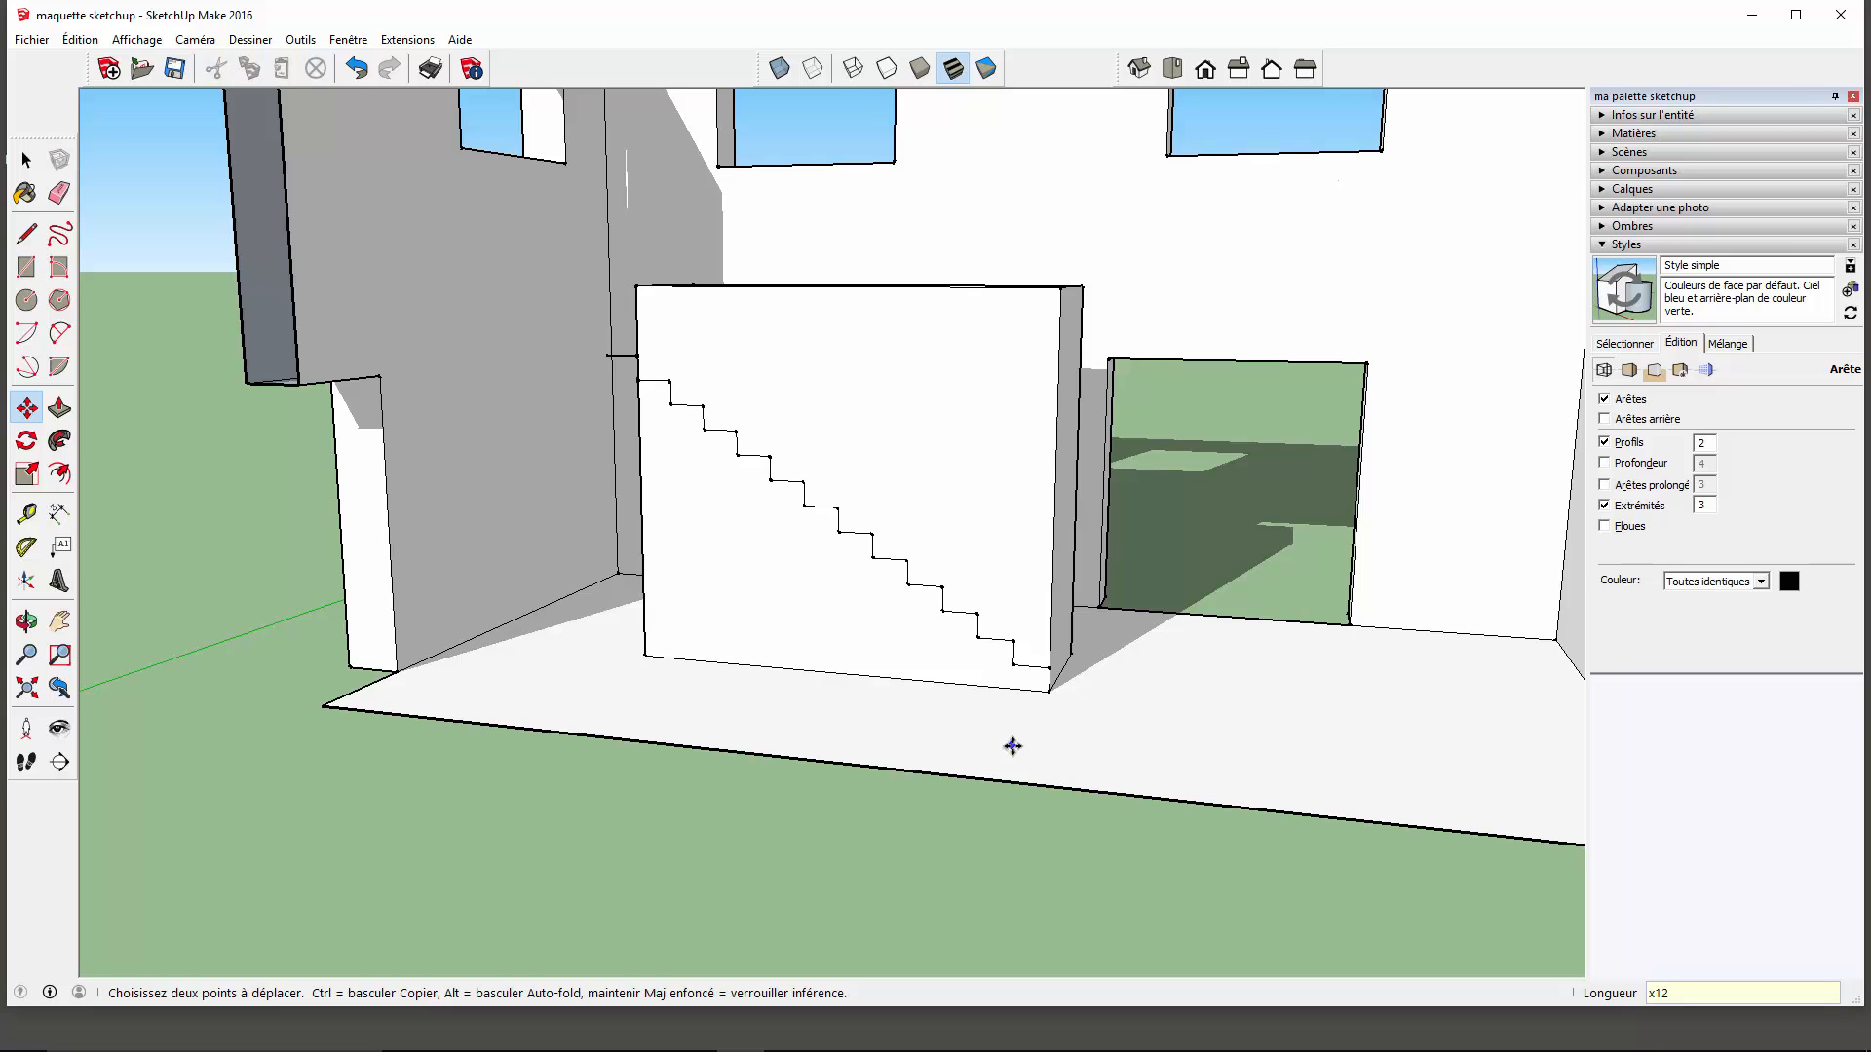
Undo the stair profile copies and the first tread line on the block's front face.
scroll(1005, 746, down, 5)
middle_drag(735, 588, 994, 693)
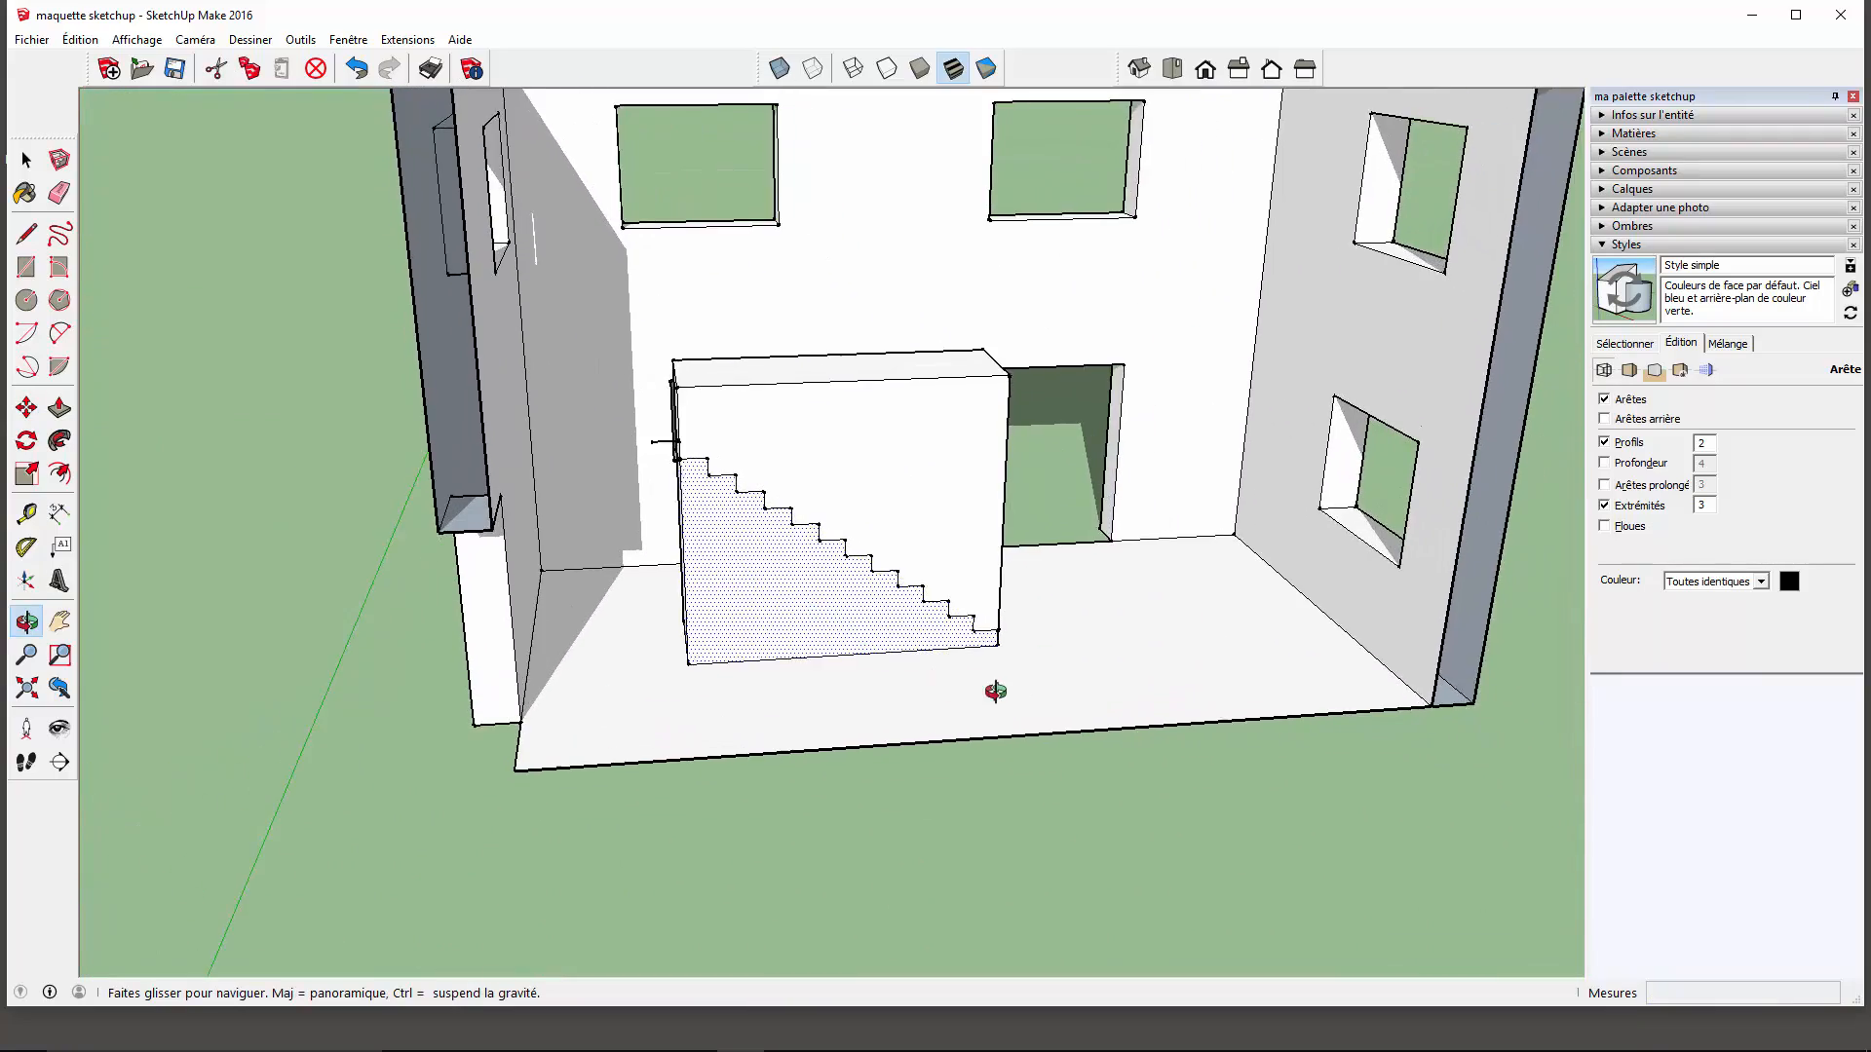
scroll(996, 682, up, 1)
scroll(635, 430, up, 4)
middle_drag(634, 430, 727, 644)
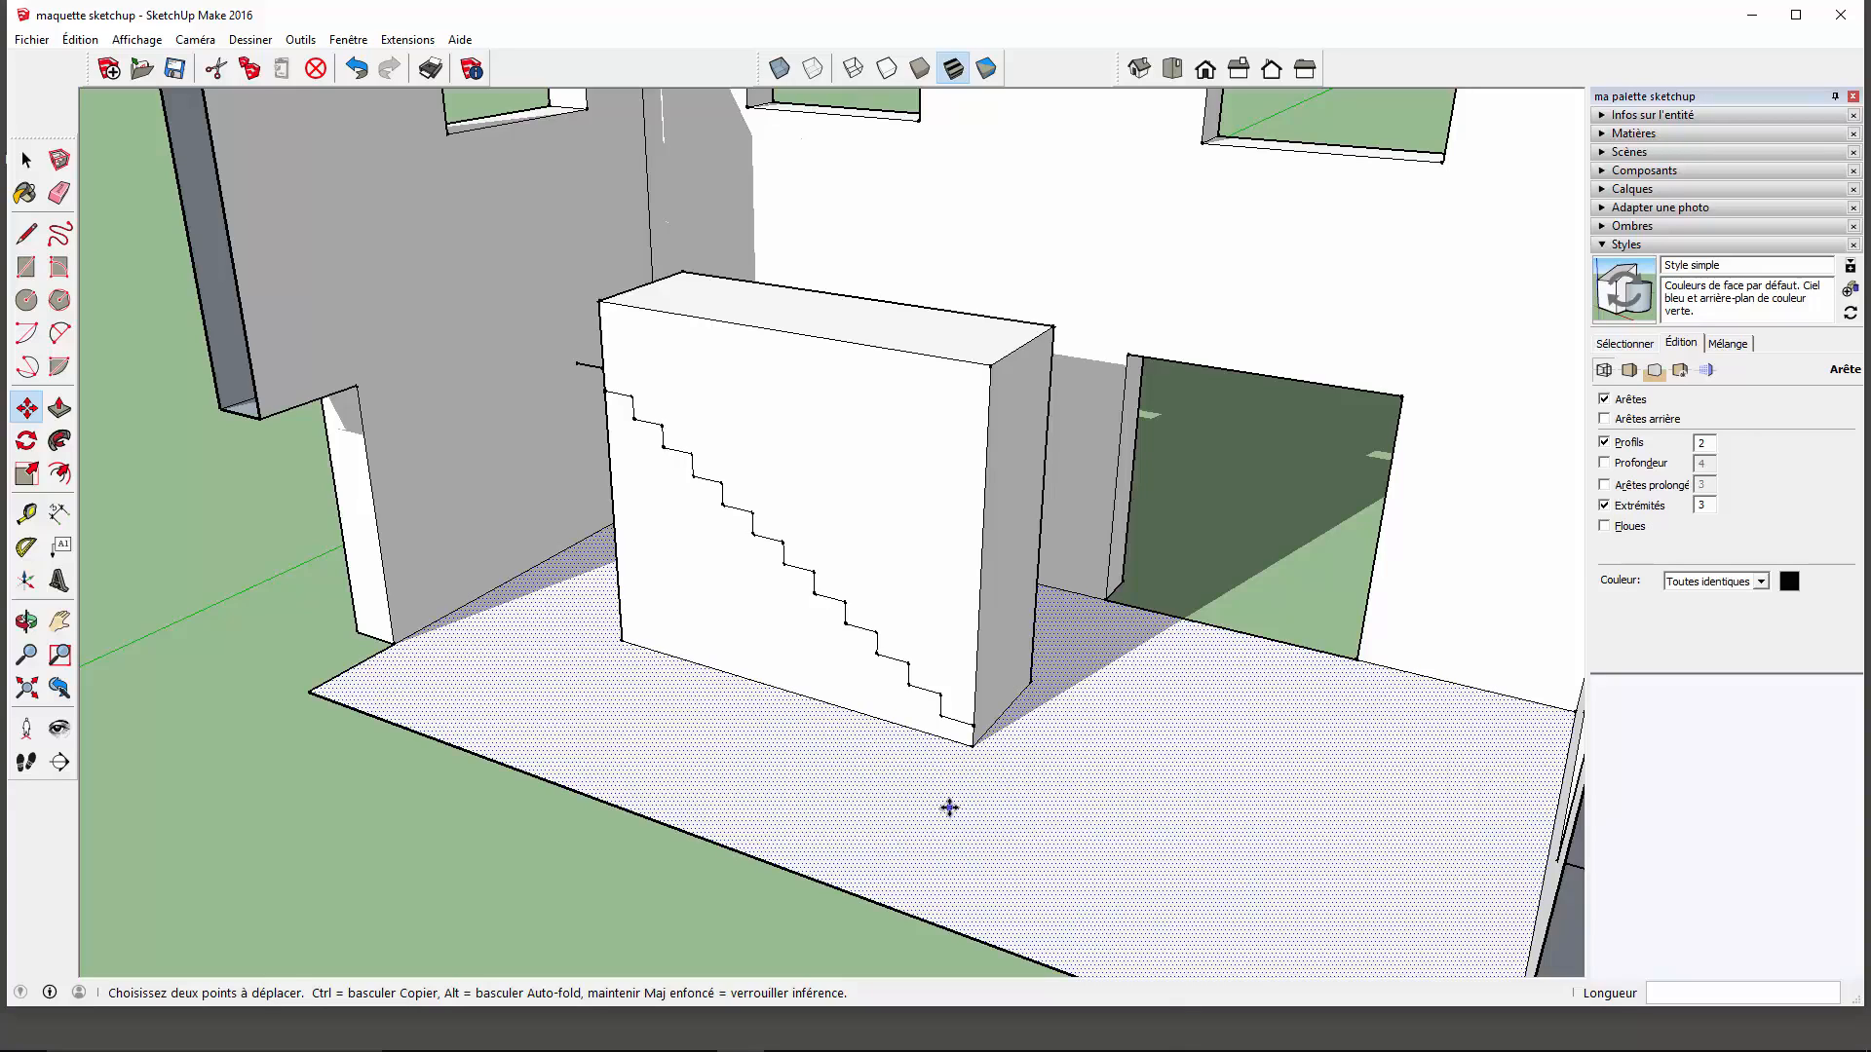
mouse_move(990, 639)
middle_down()
mouse_move(822, 572)
mouse_move(1014, 634)
middle_up()
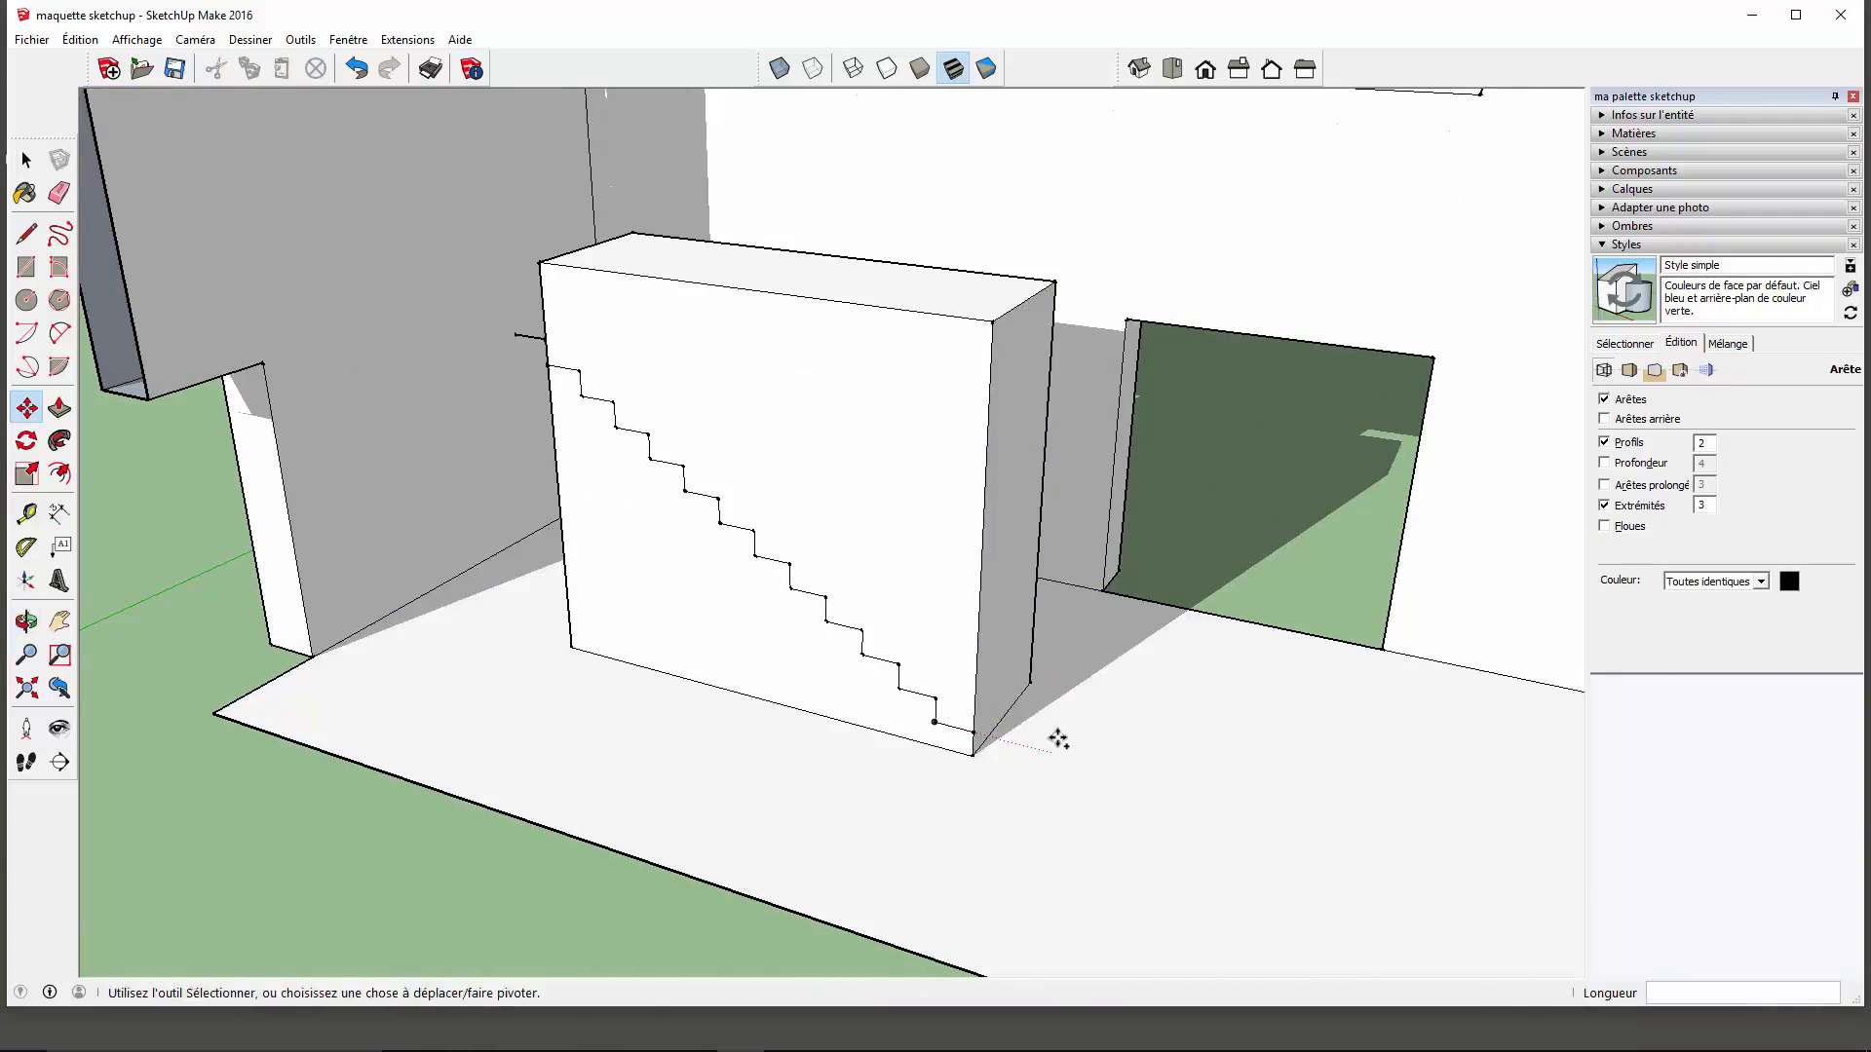
key(ctrl+z)
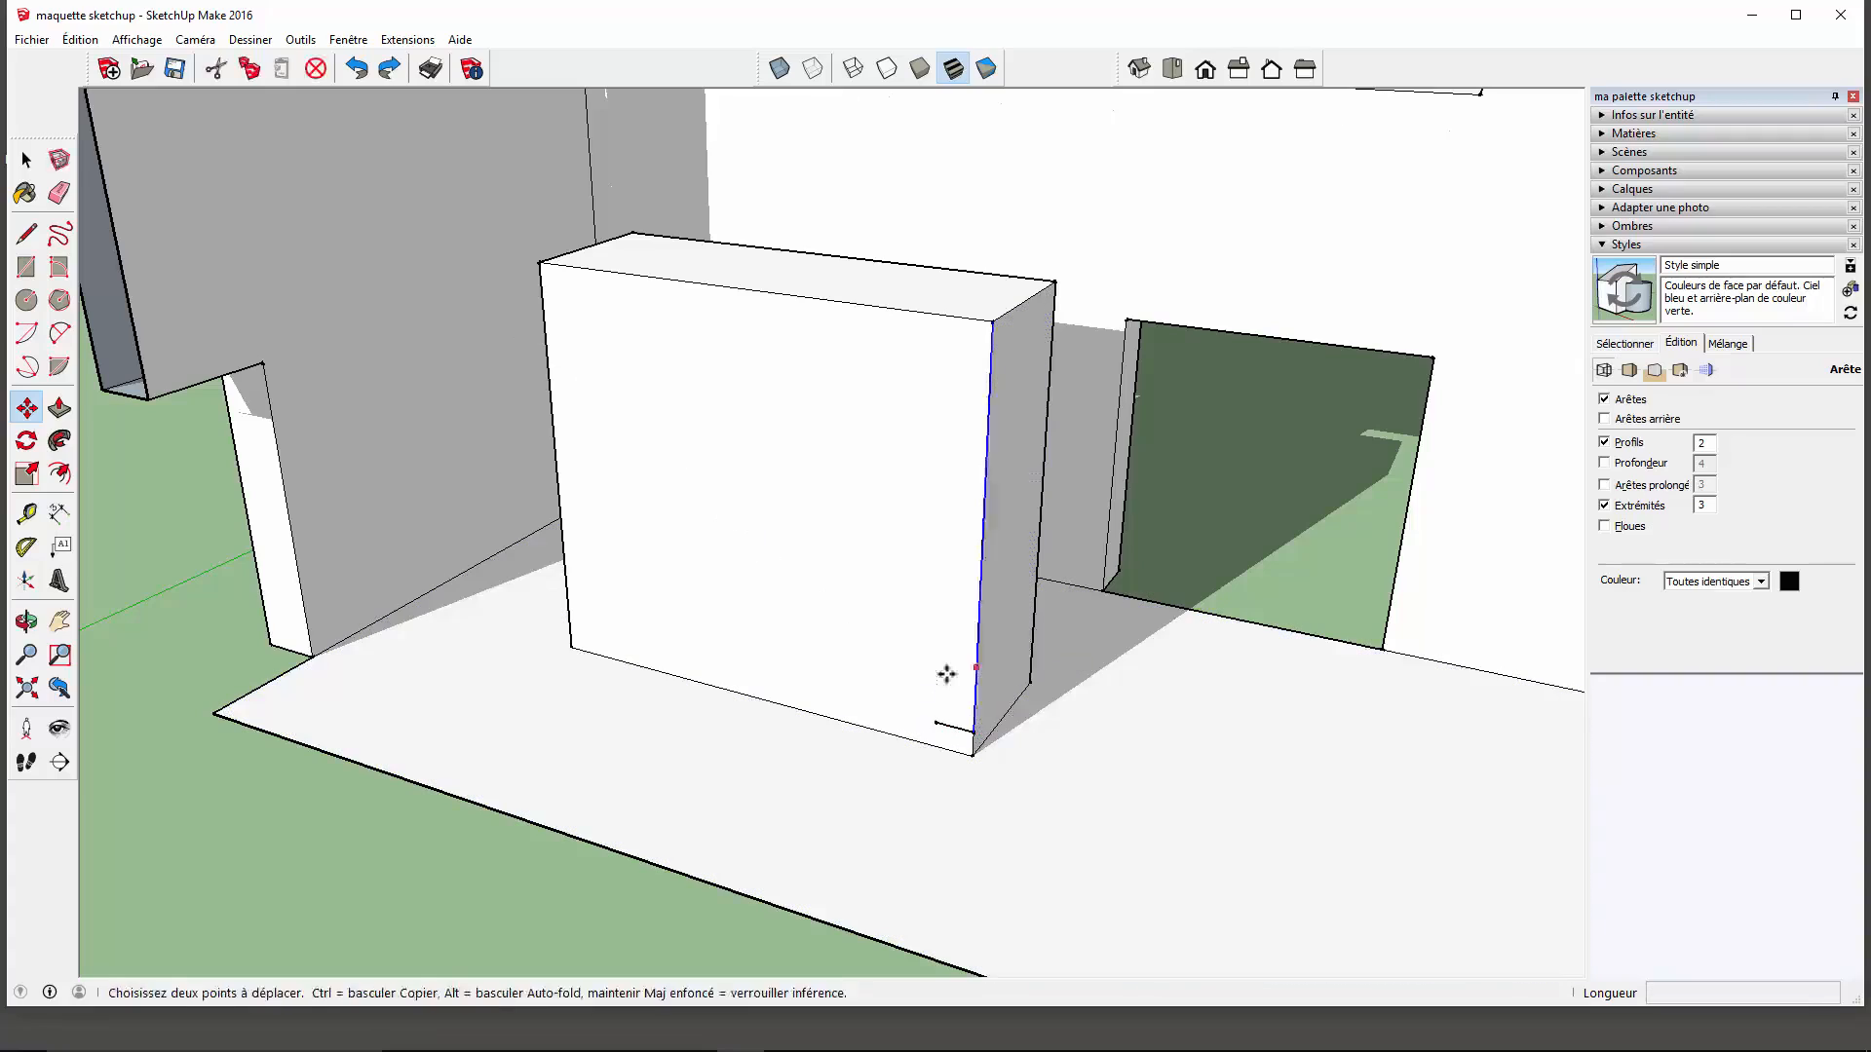
scroll(946, 675, up, 5)
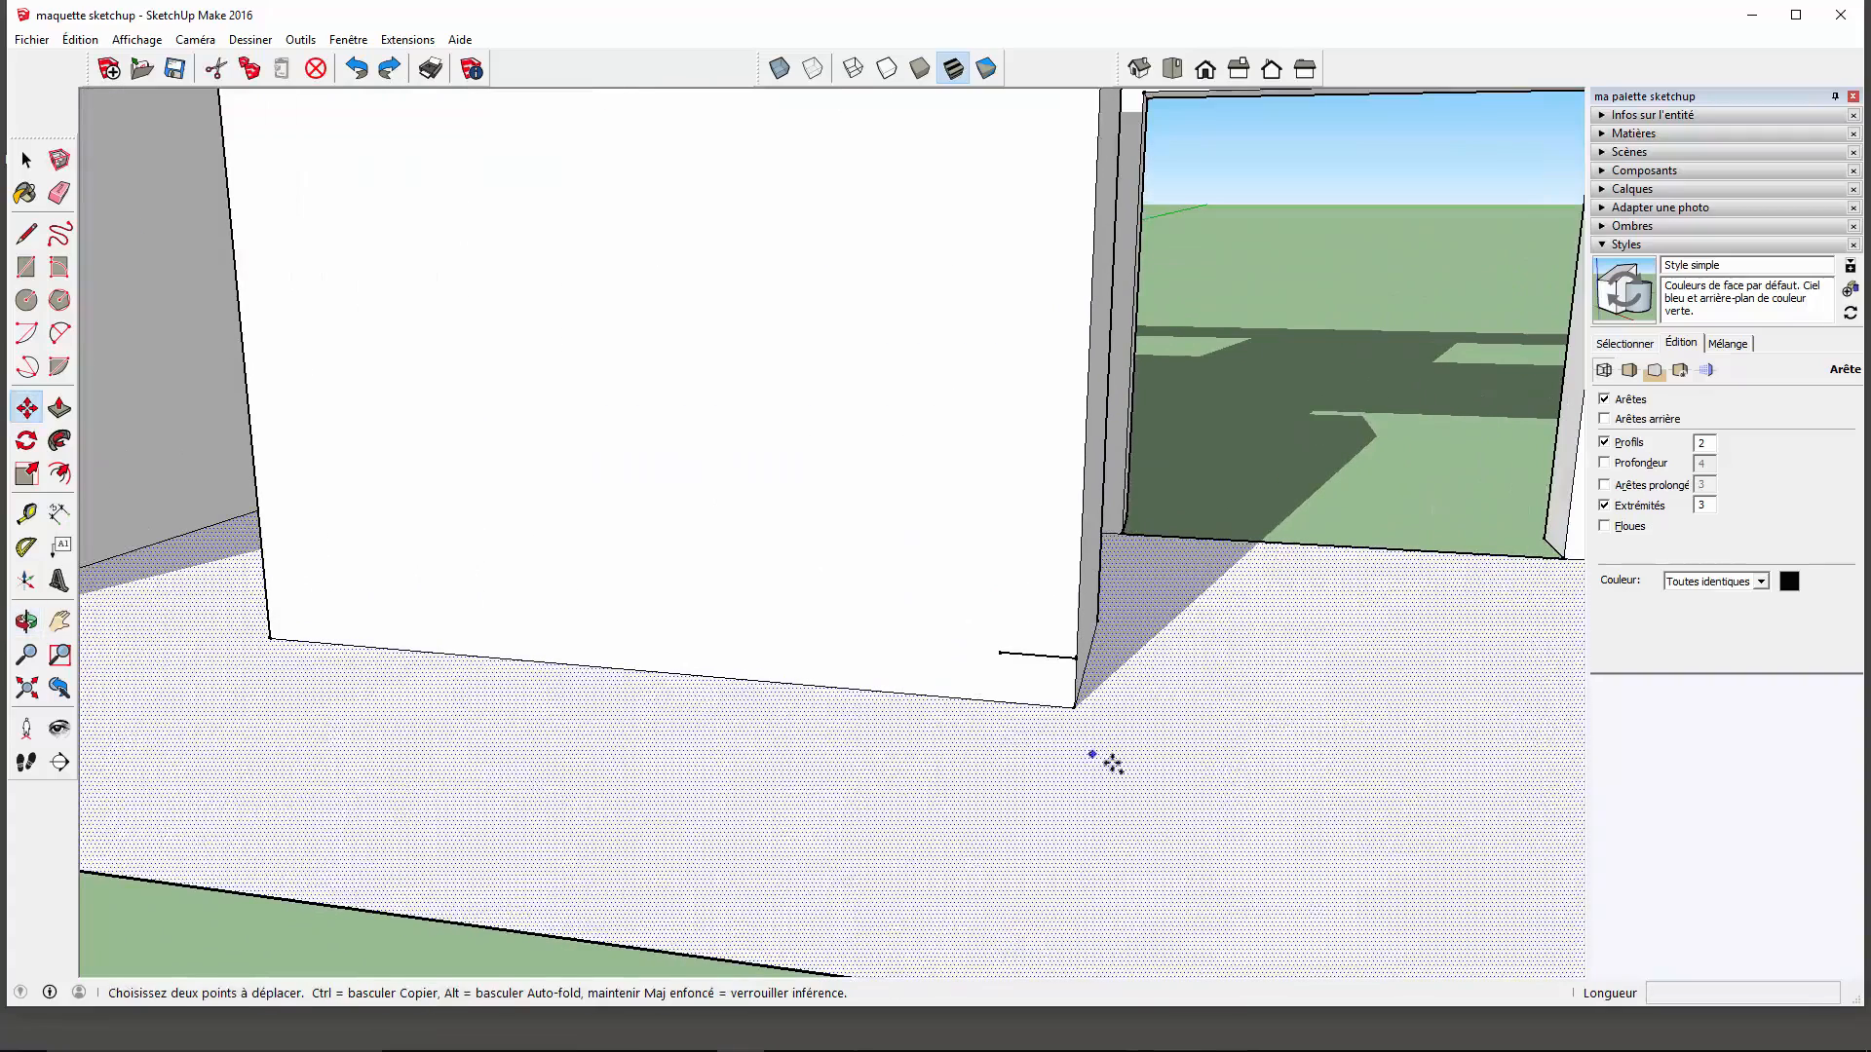
key(ctrl+z)
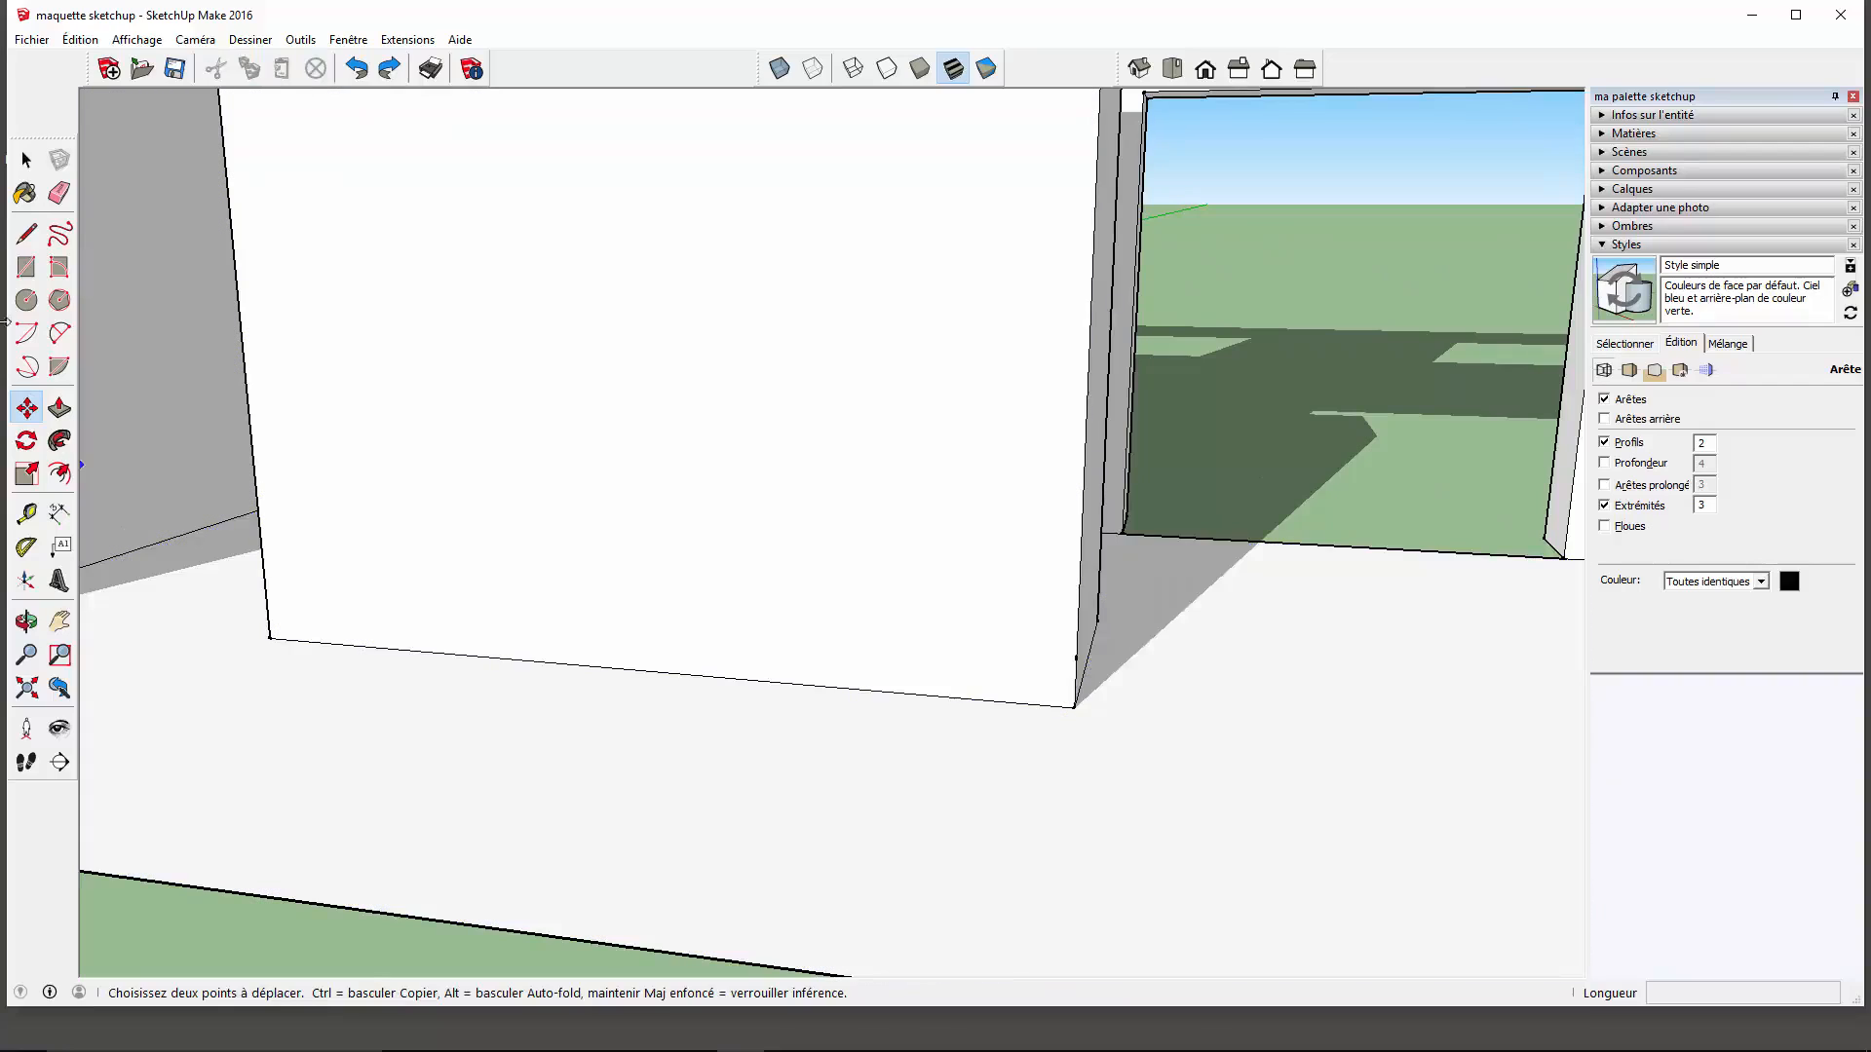
Draw a horizontal tread of 23 across the block's front face from the riser's top endpoint on the corner edge.
click(26, 234)
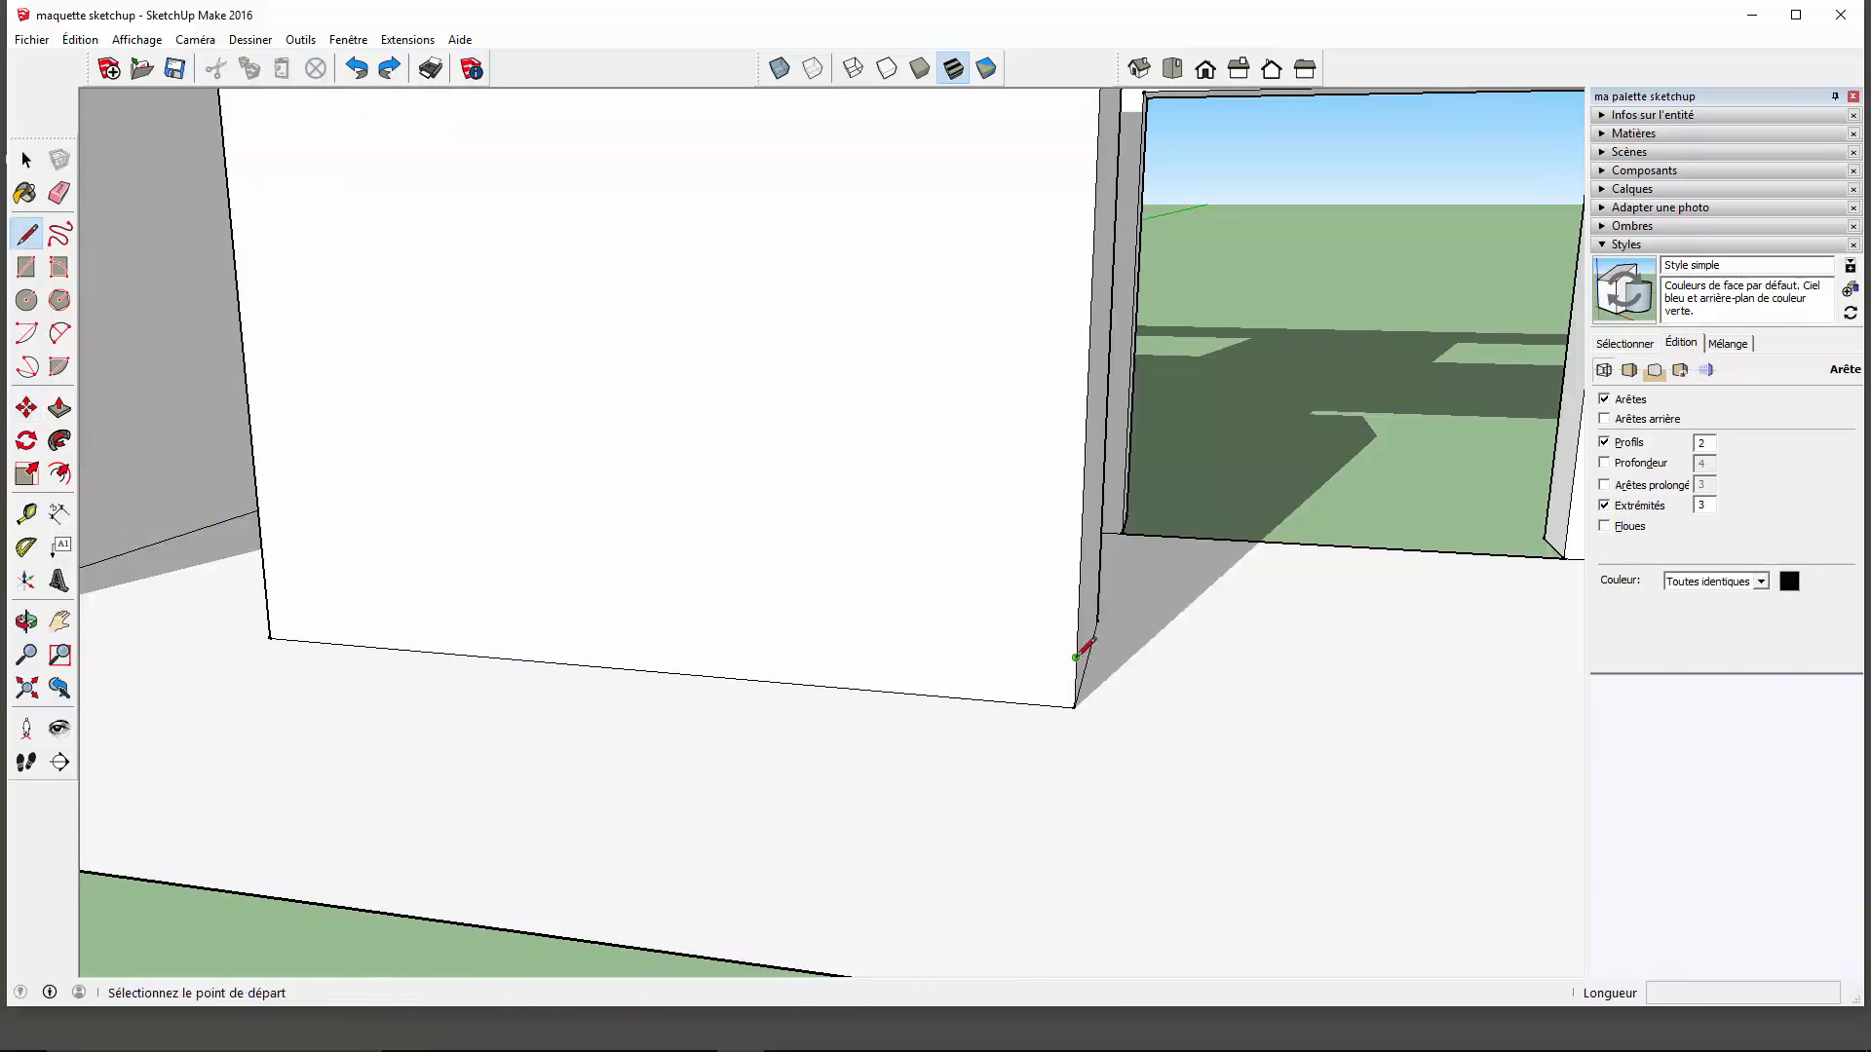
click(1076, 658)
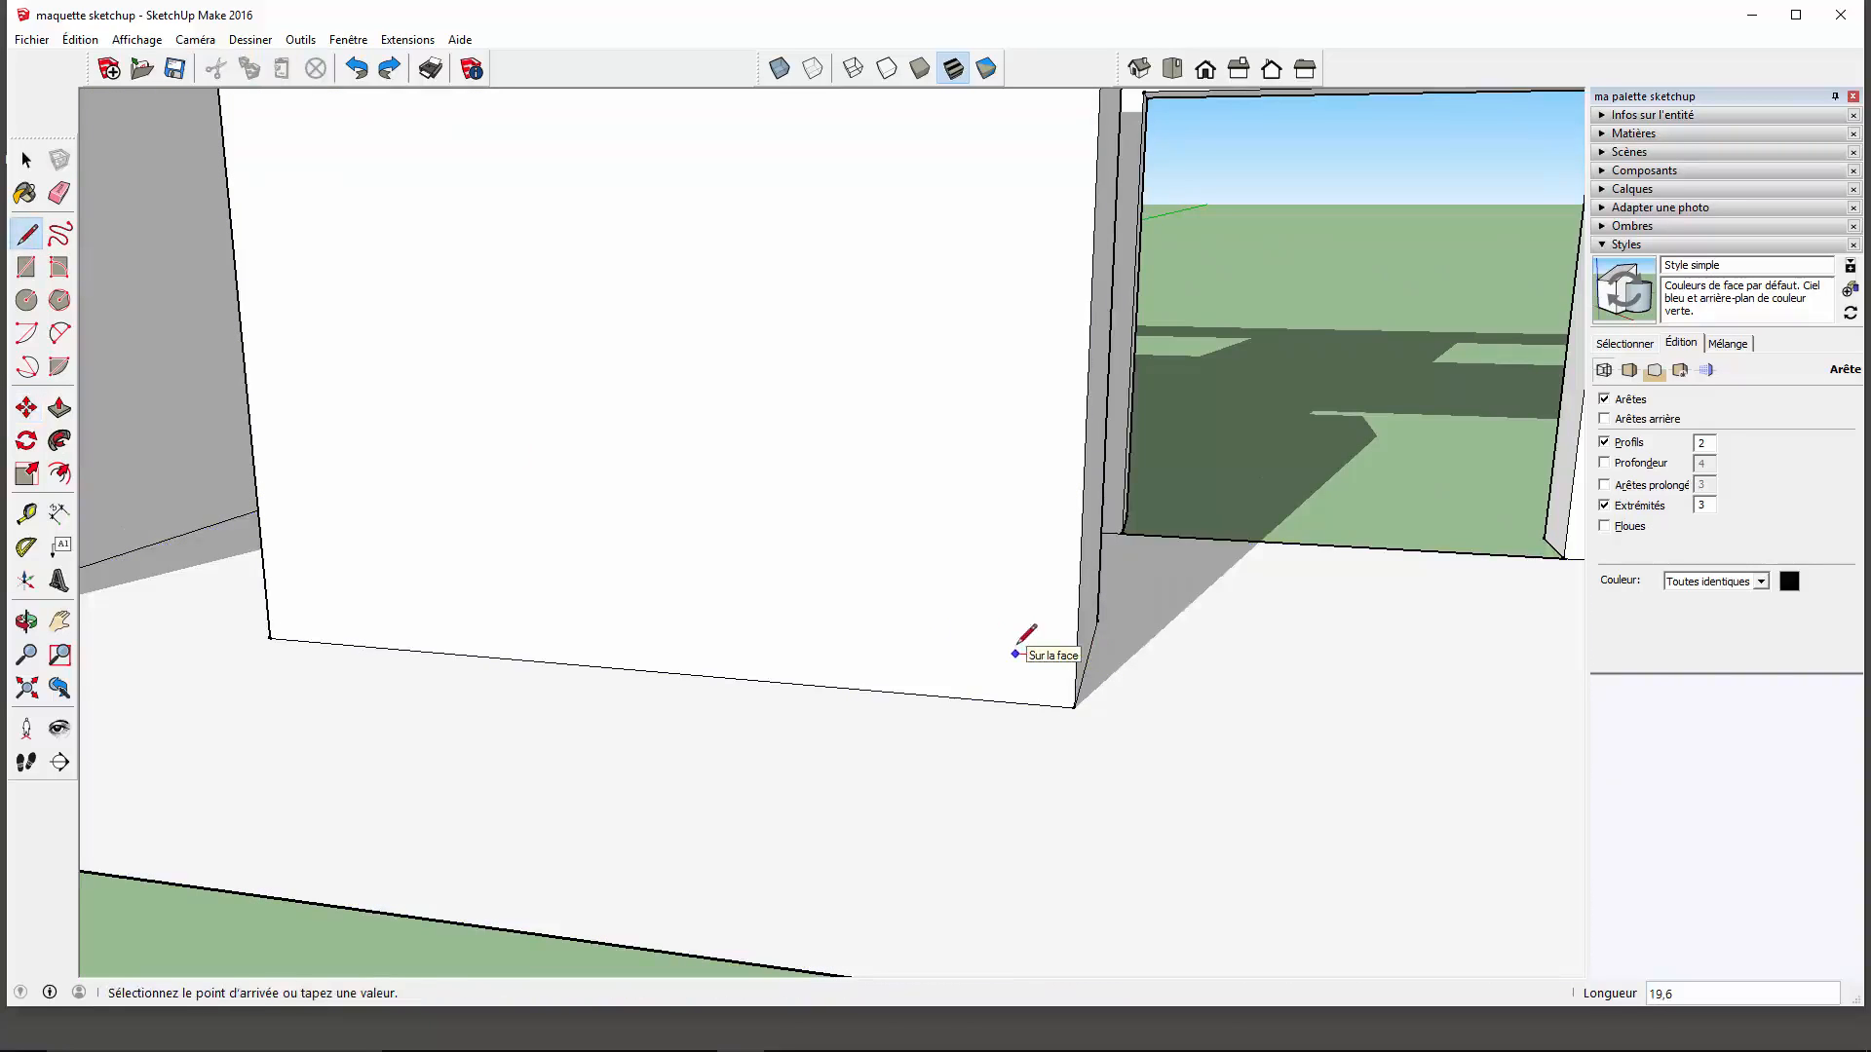
click(1015, 654)
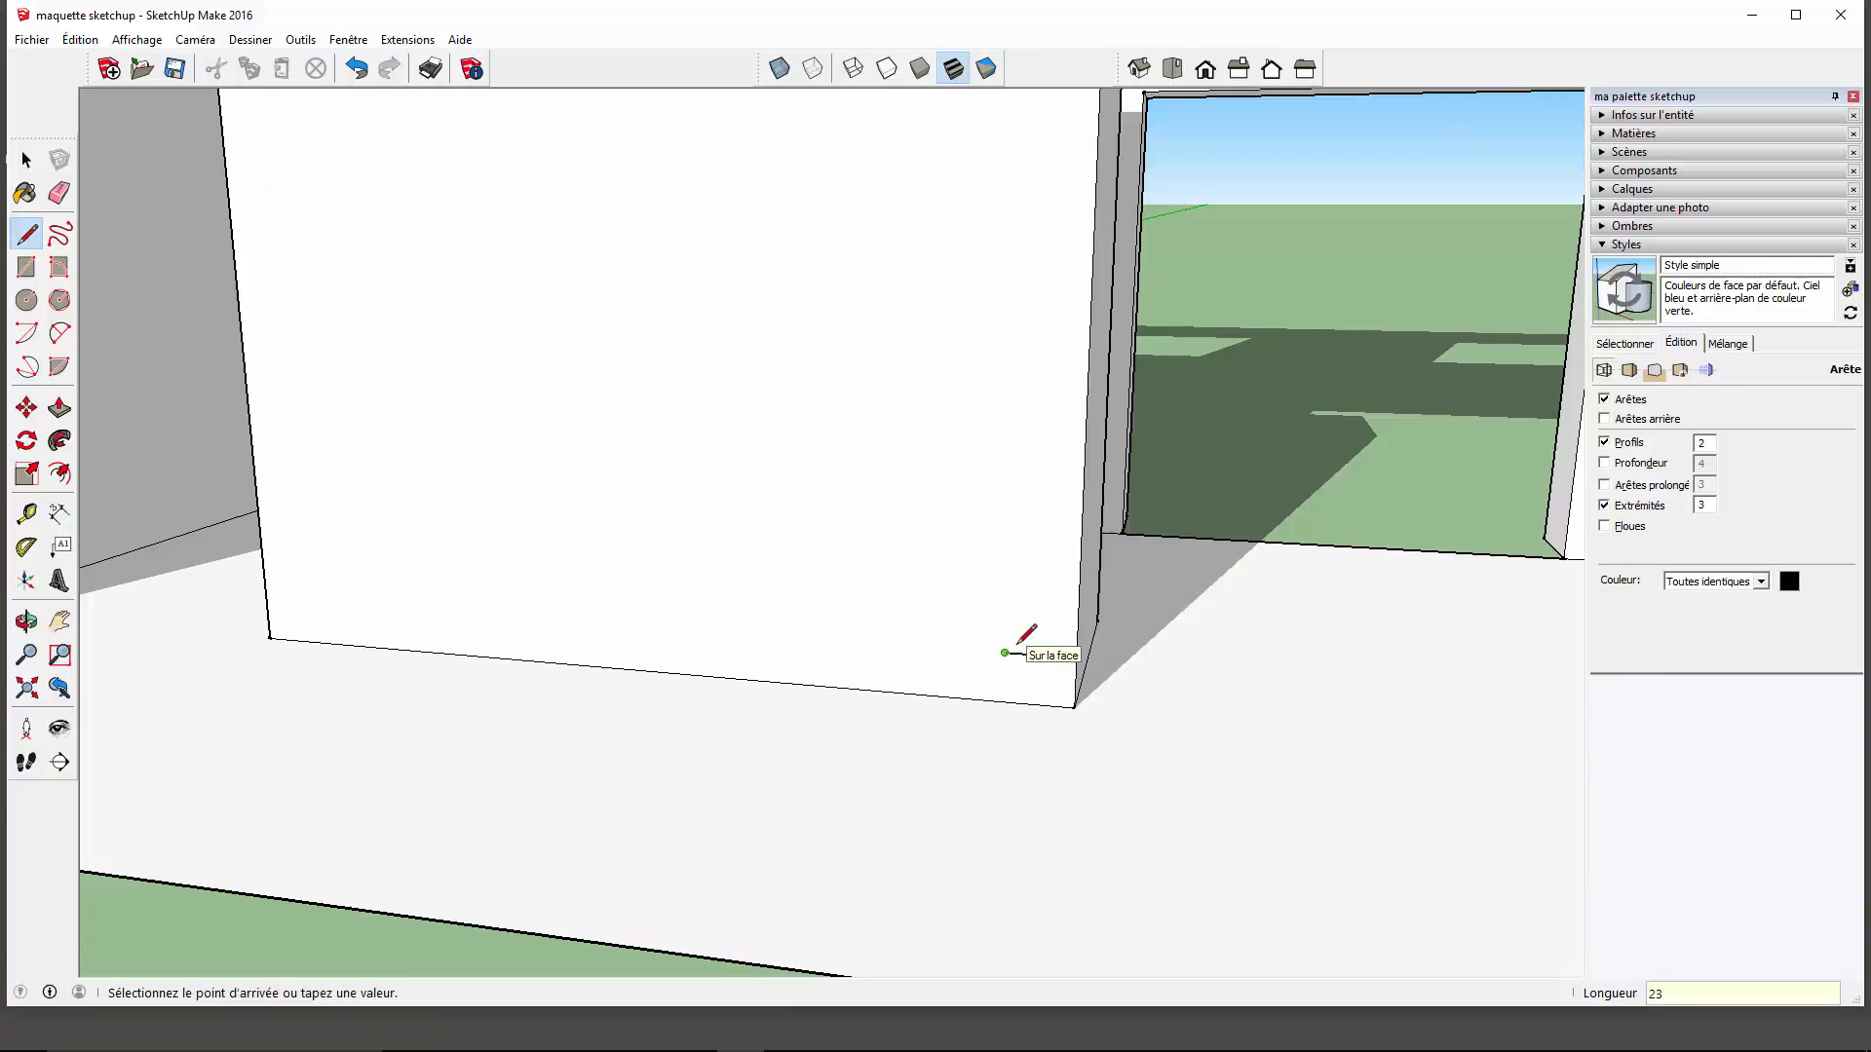
Copy the riser and tread together from the block's lower corner to the tread's free end, and multiply the copy by 12.
middle_drag(1011, 647, 1191, 823)
key(space)
scroll(1163, 692, up, 3)
middle_drag(1163, 690, 970, 680)
click(937, 661)
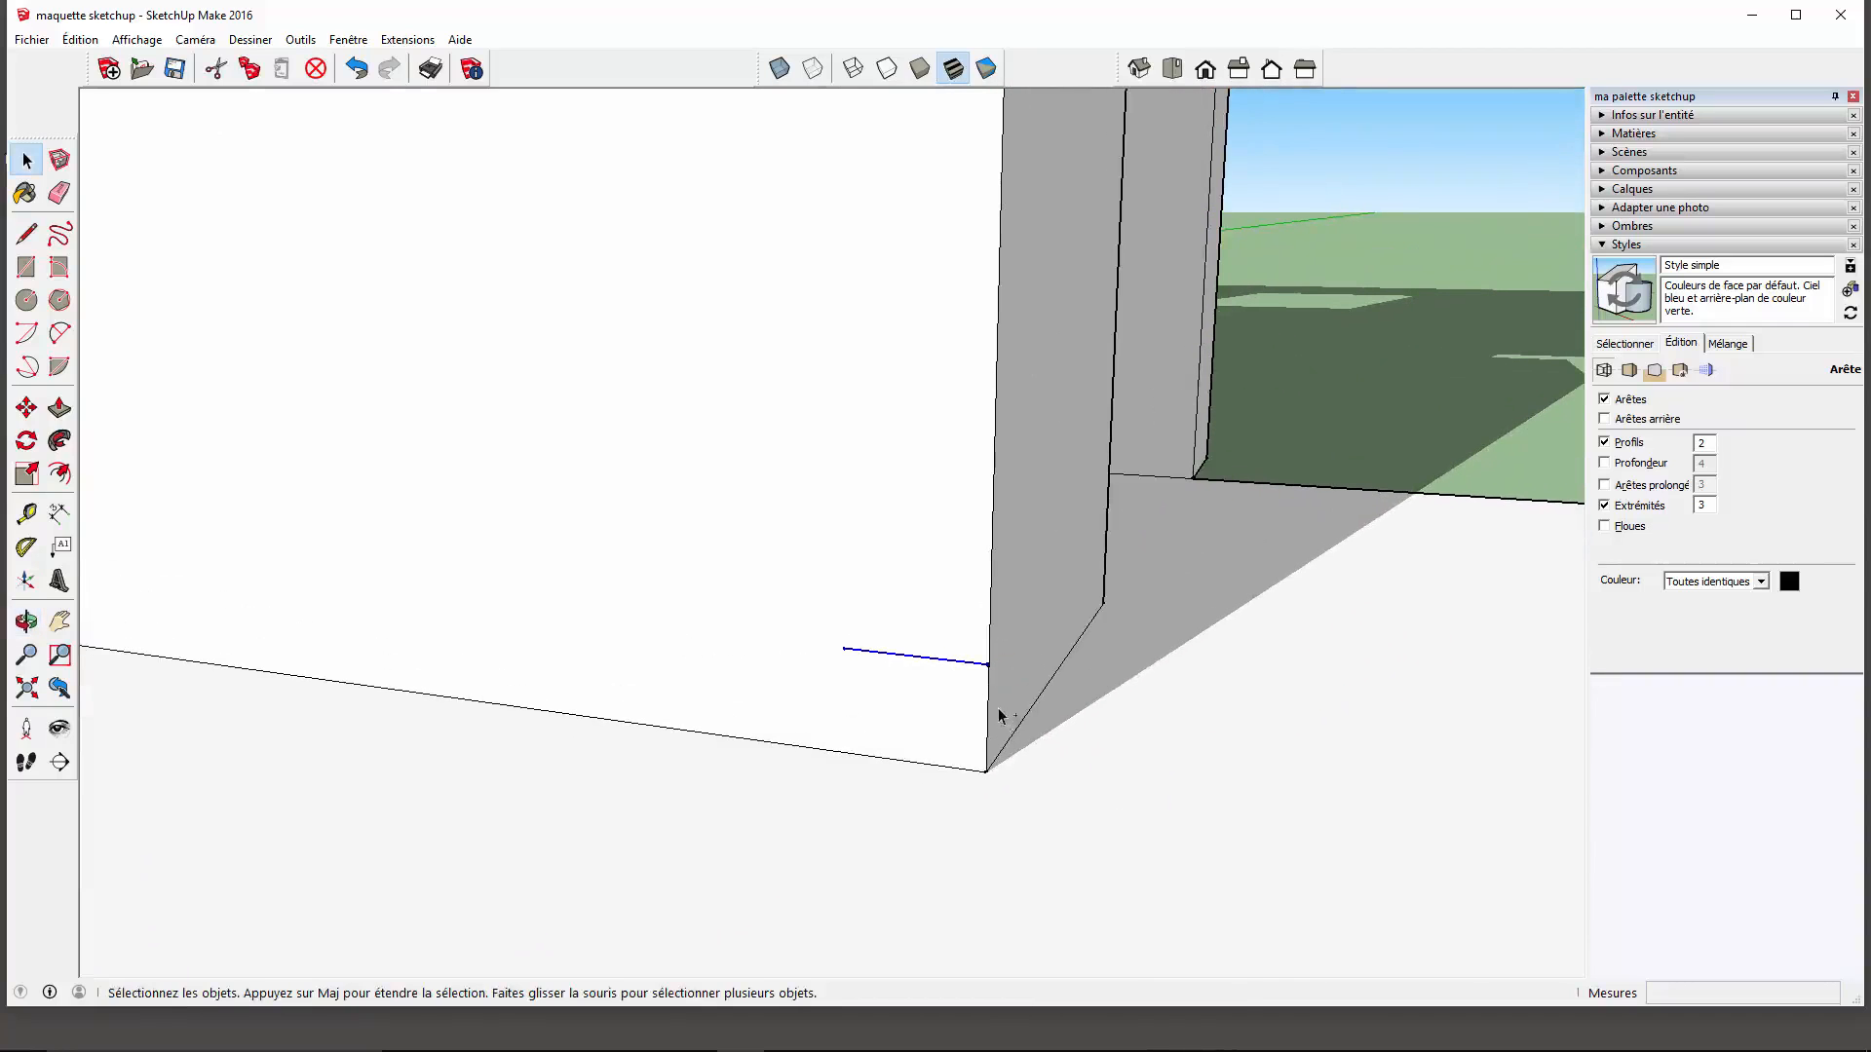
shift+click(989, 711)
key(m)
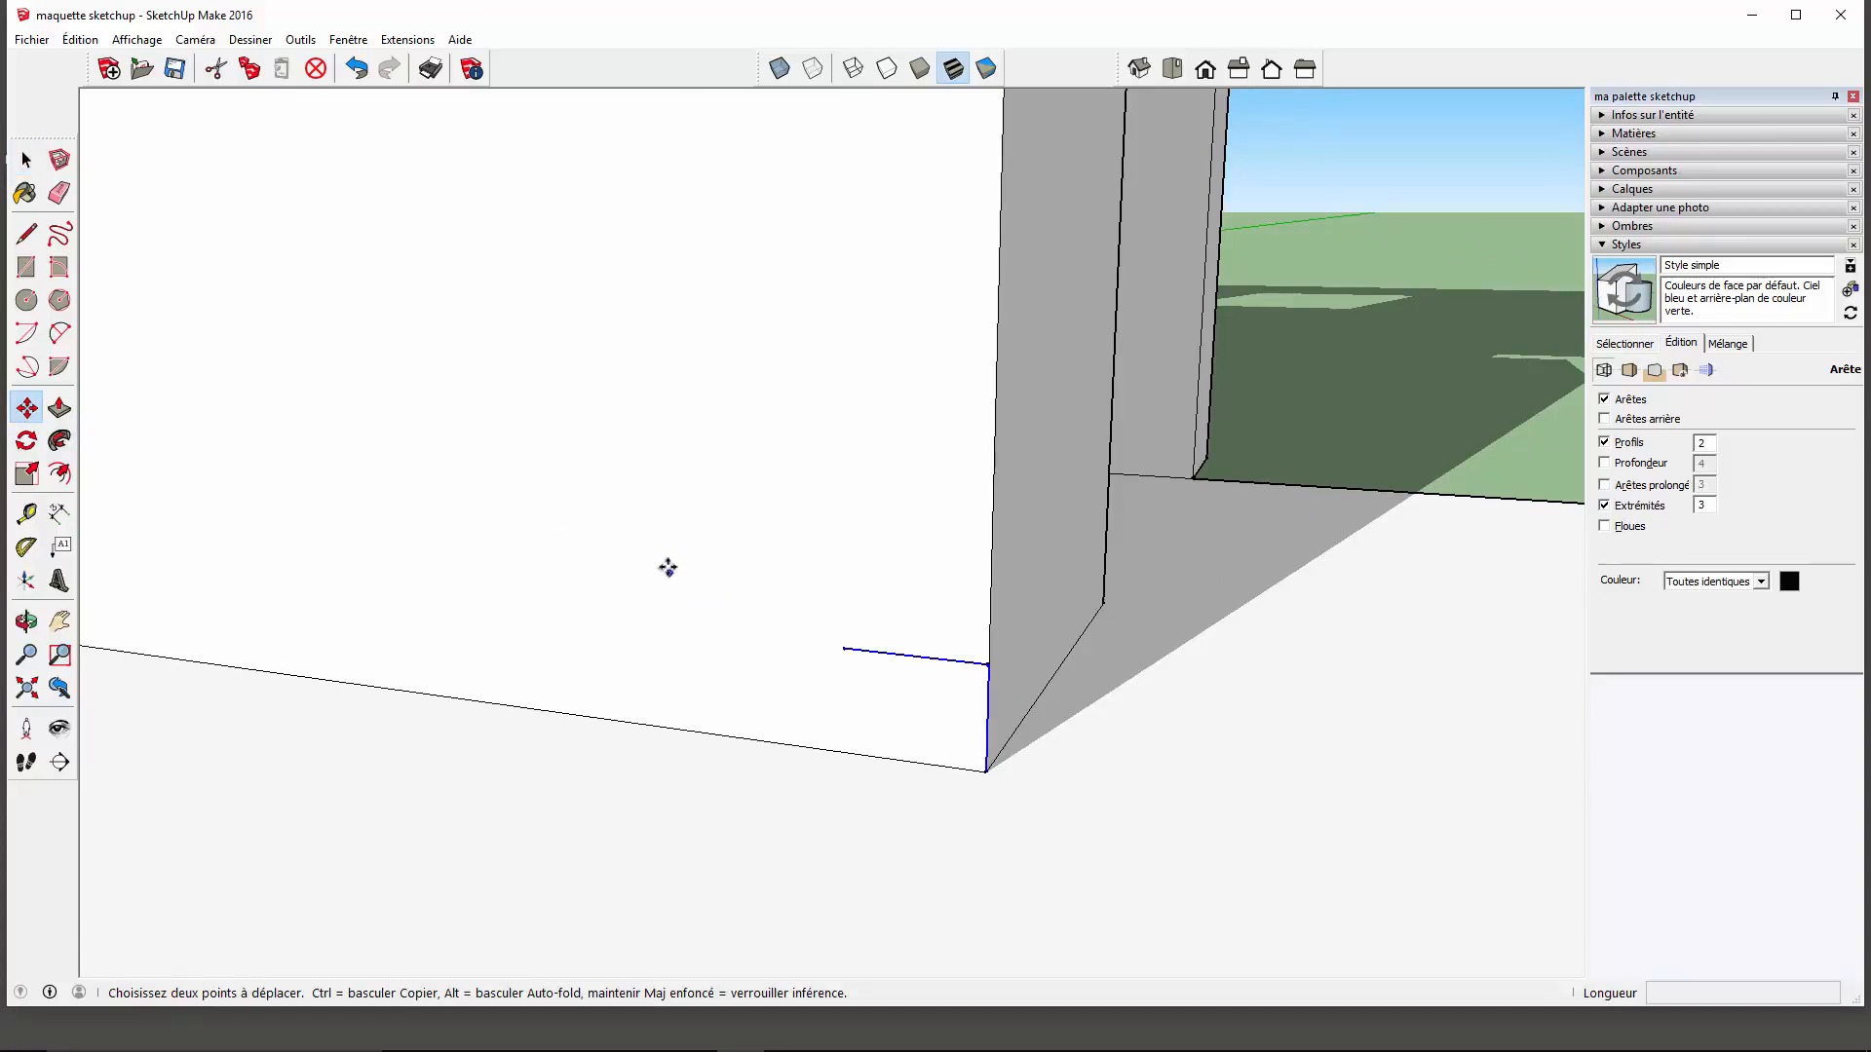
key(ctrl)
click(984, 771)
click(843, 648)
scroll(1107, 880, down, 5)
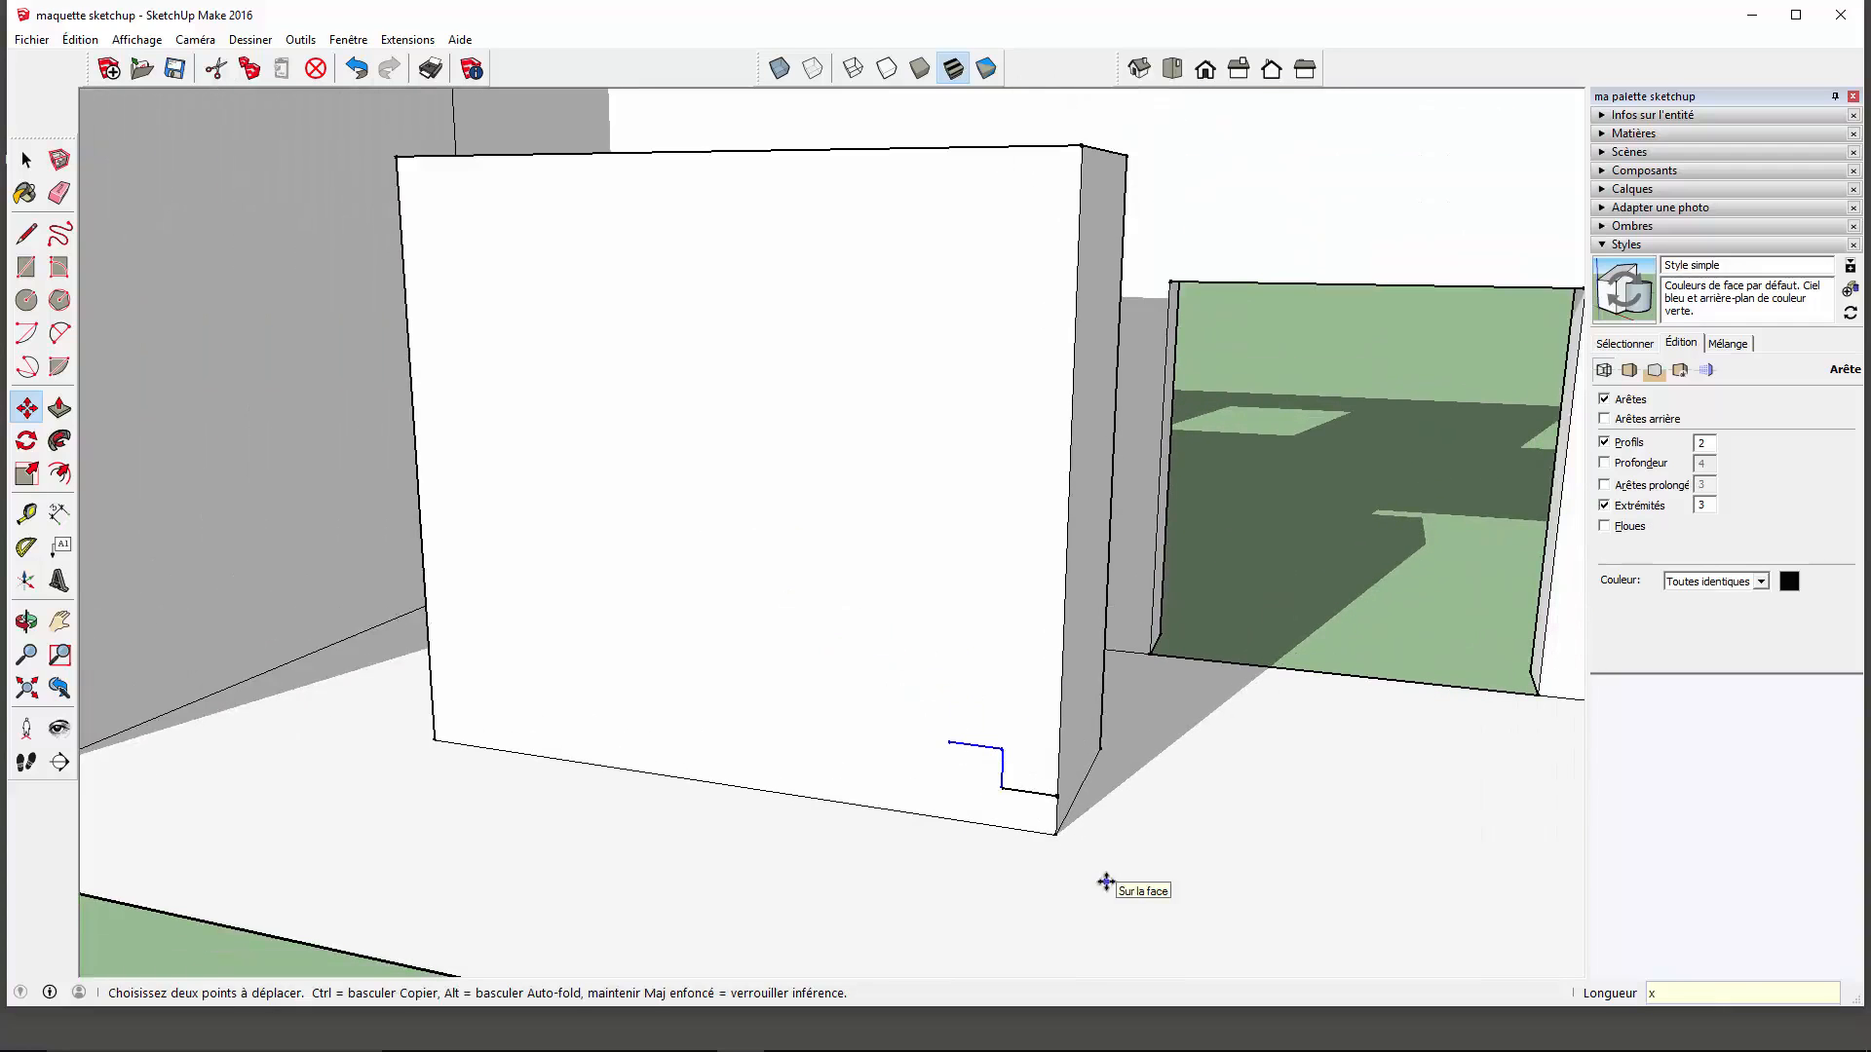
key(Return)
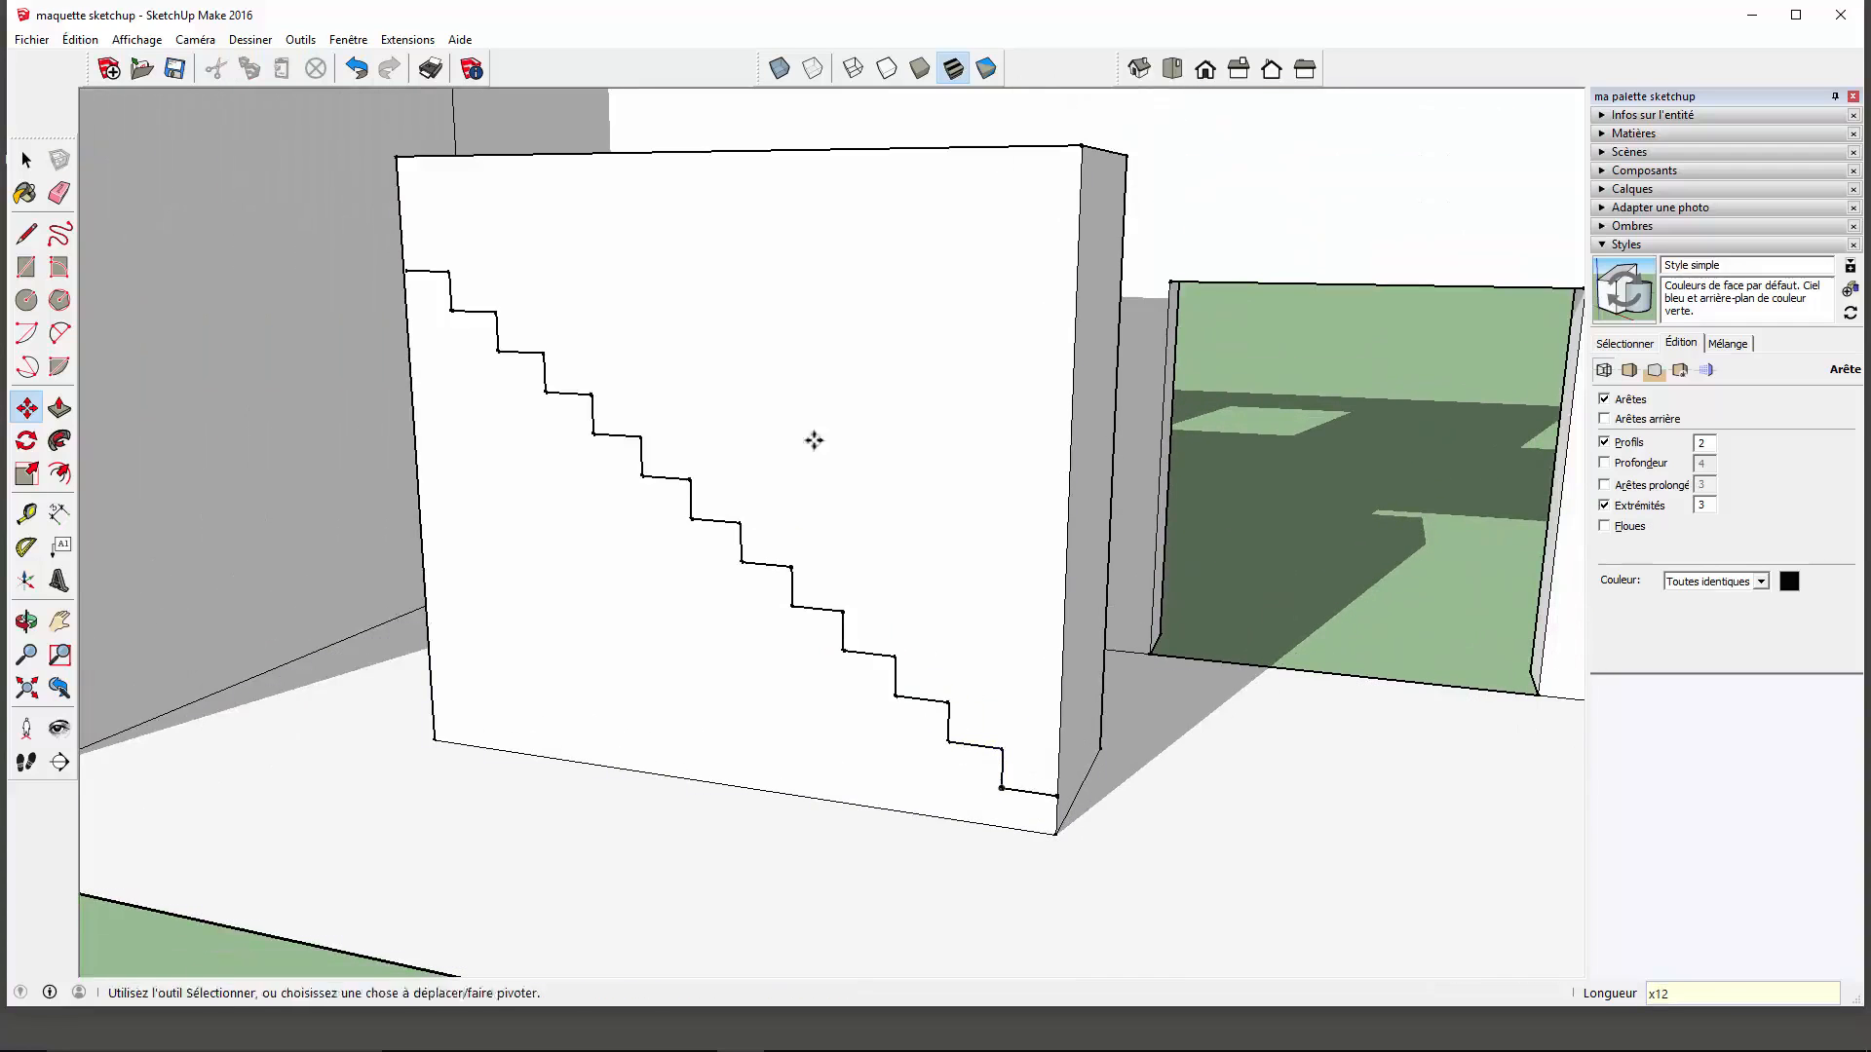
Close the gap of about 1.0 between the uppermost tread and the block's far vertical edge with a line.
scroll(400, 278, up, 6)
scroll(660, 320, down, 5)
mouse_move(722, 471)
middle_down()
mouse_move(1053, 526)
mouse_move(649, 435)
mouse_move(731, 497)
middle_up()
key(space)
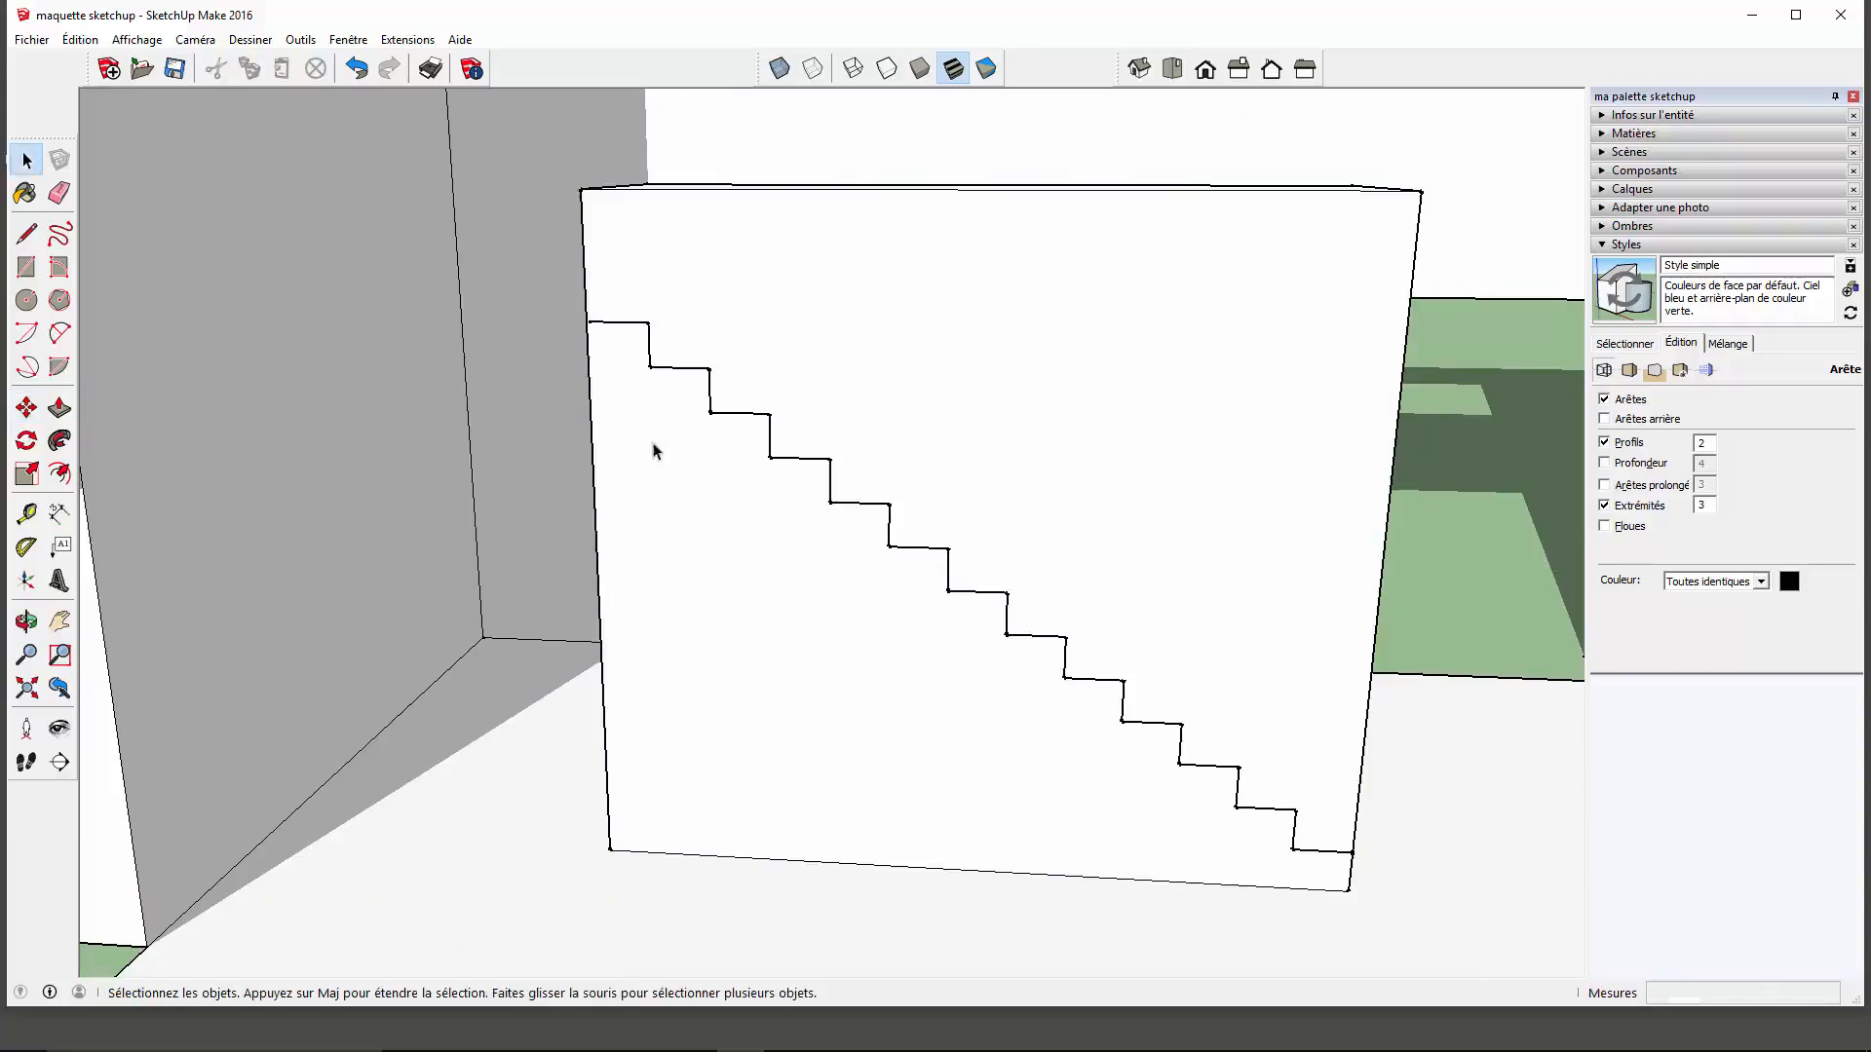
scroll(534, 324, up, 3)
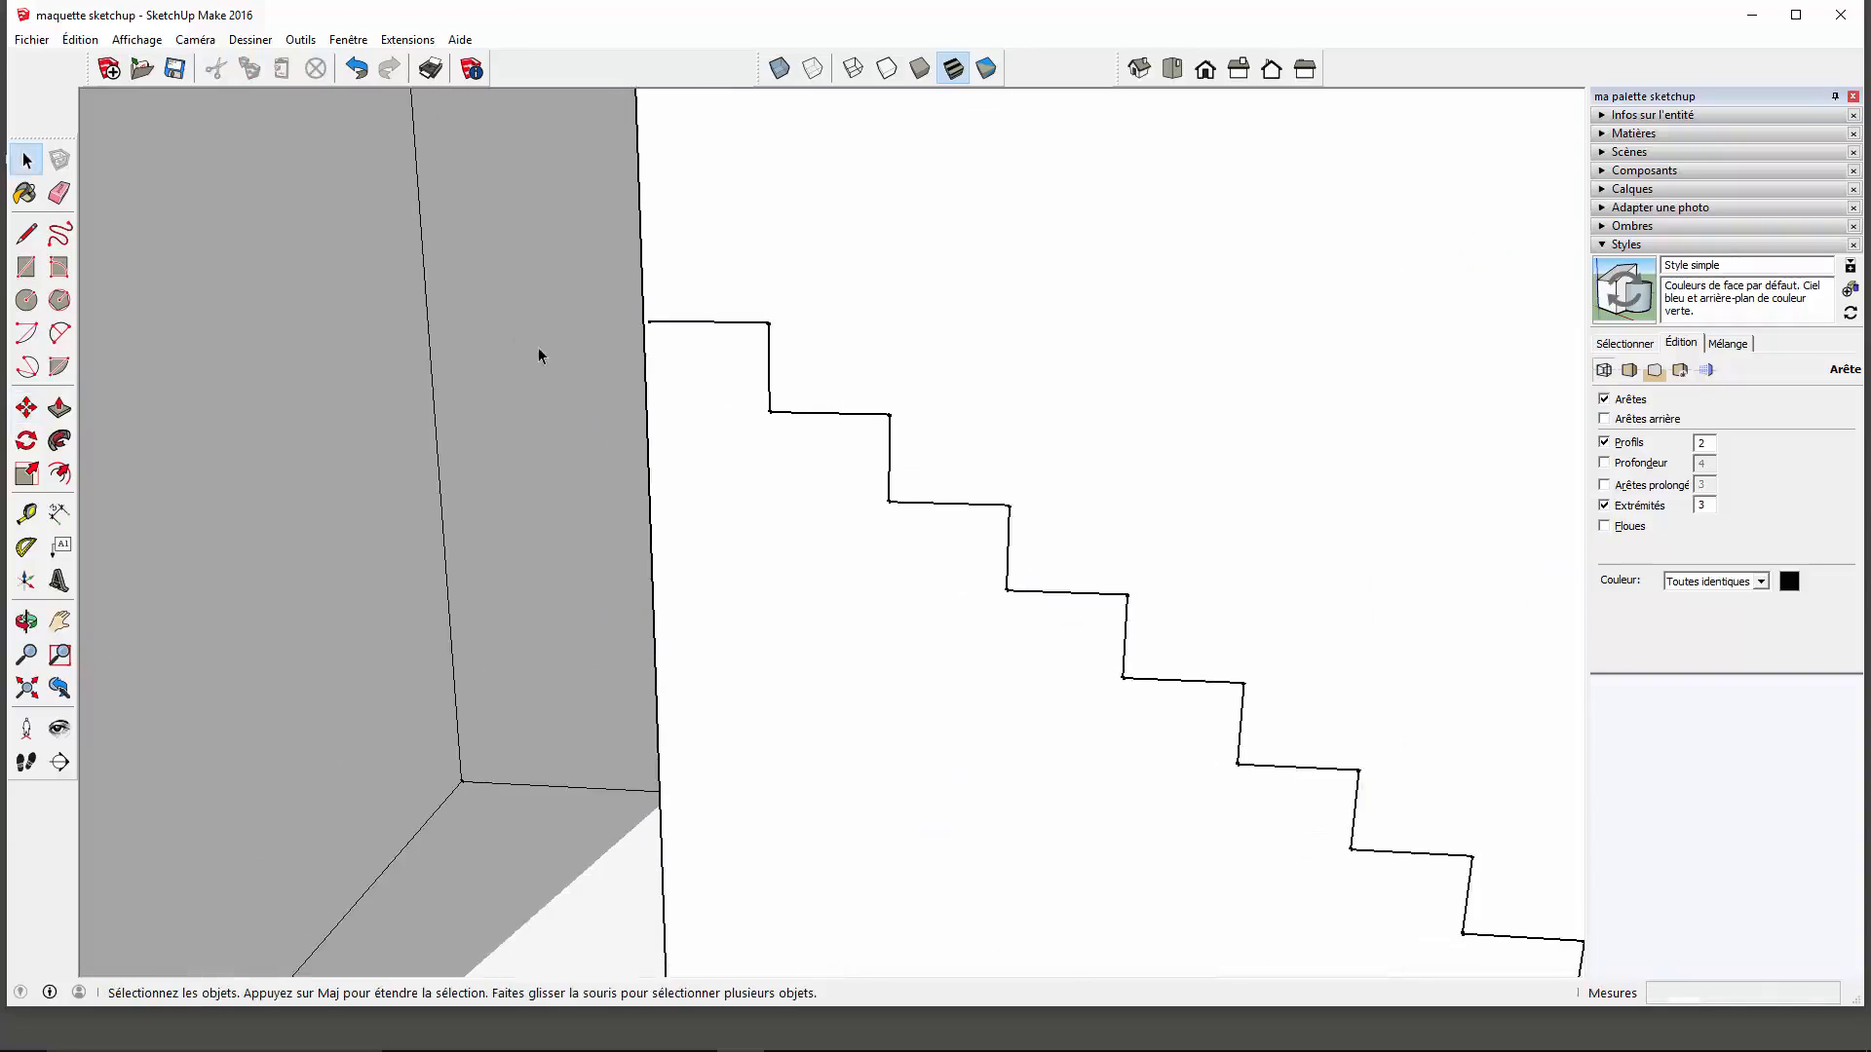
click(27, 234)
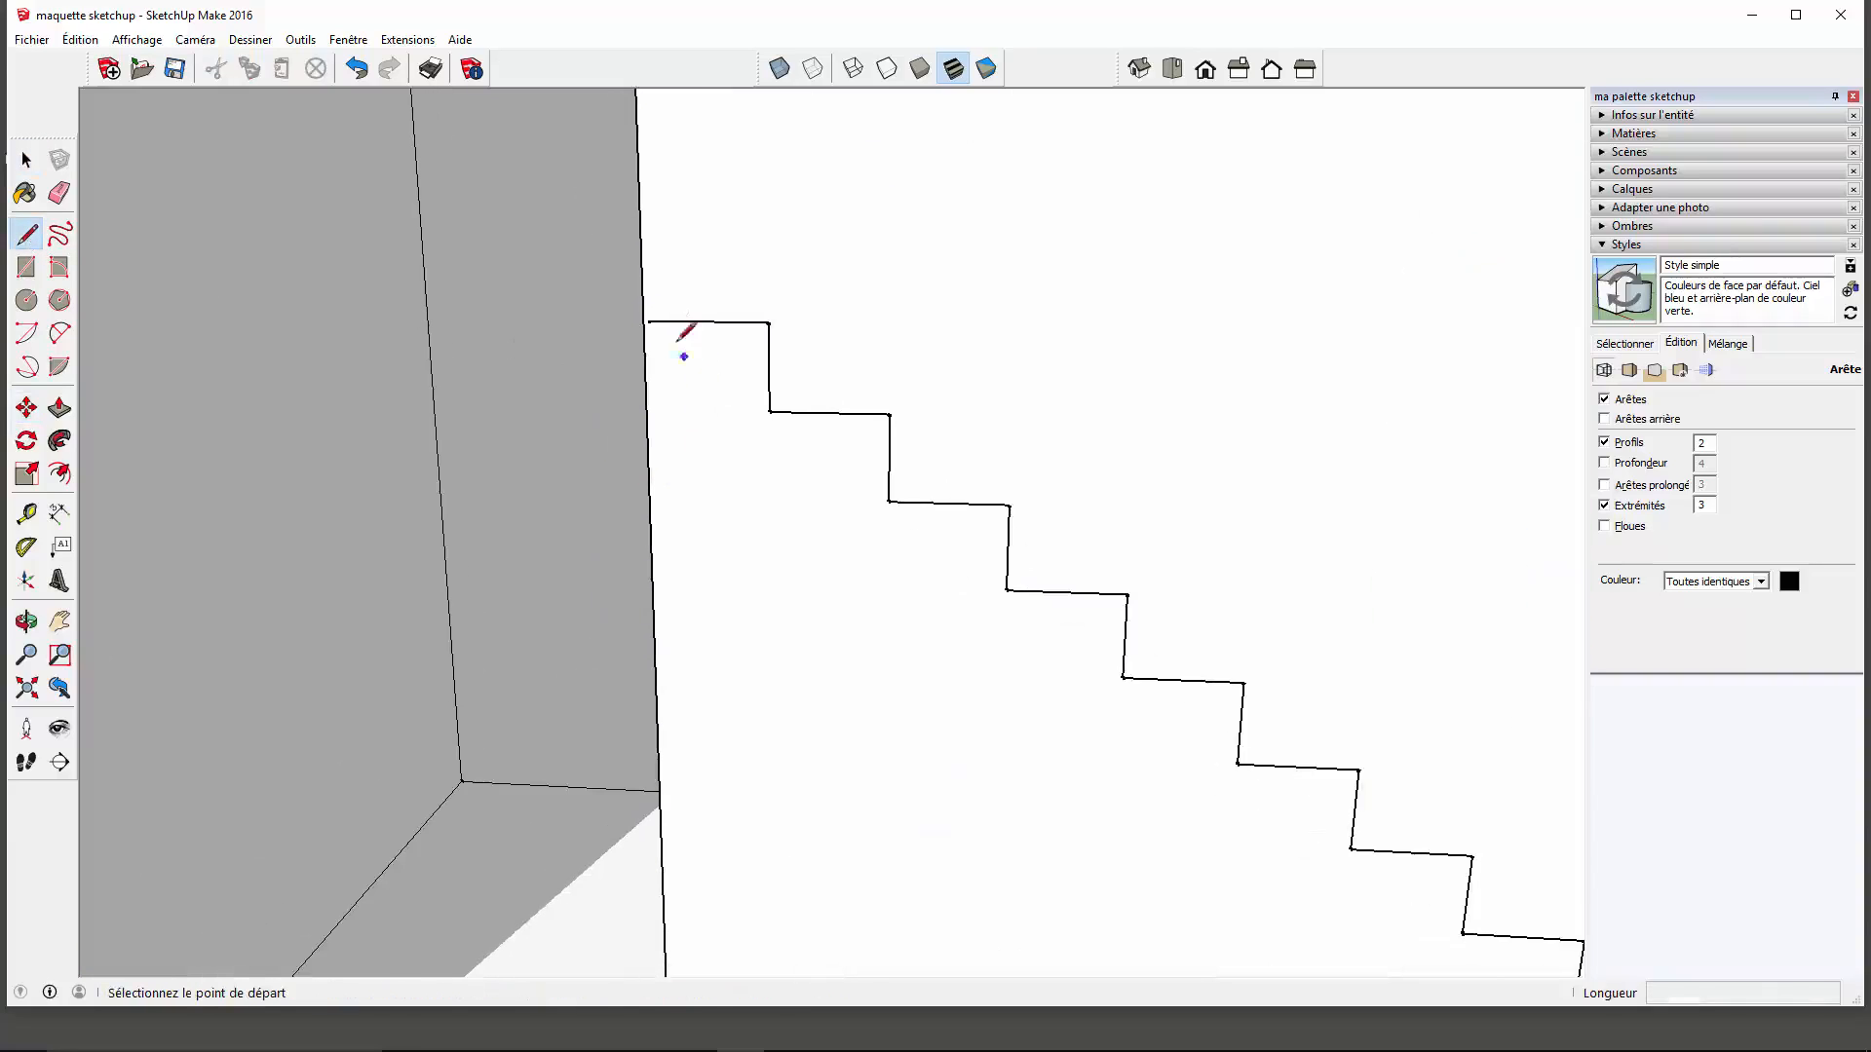
click(648, 320)
scroll(648, 320, down, 2)
scroll(648, 320, up, 5)
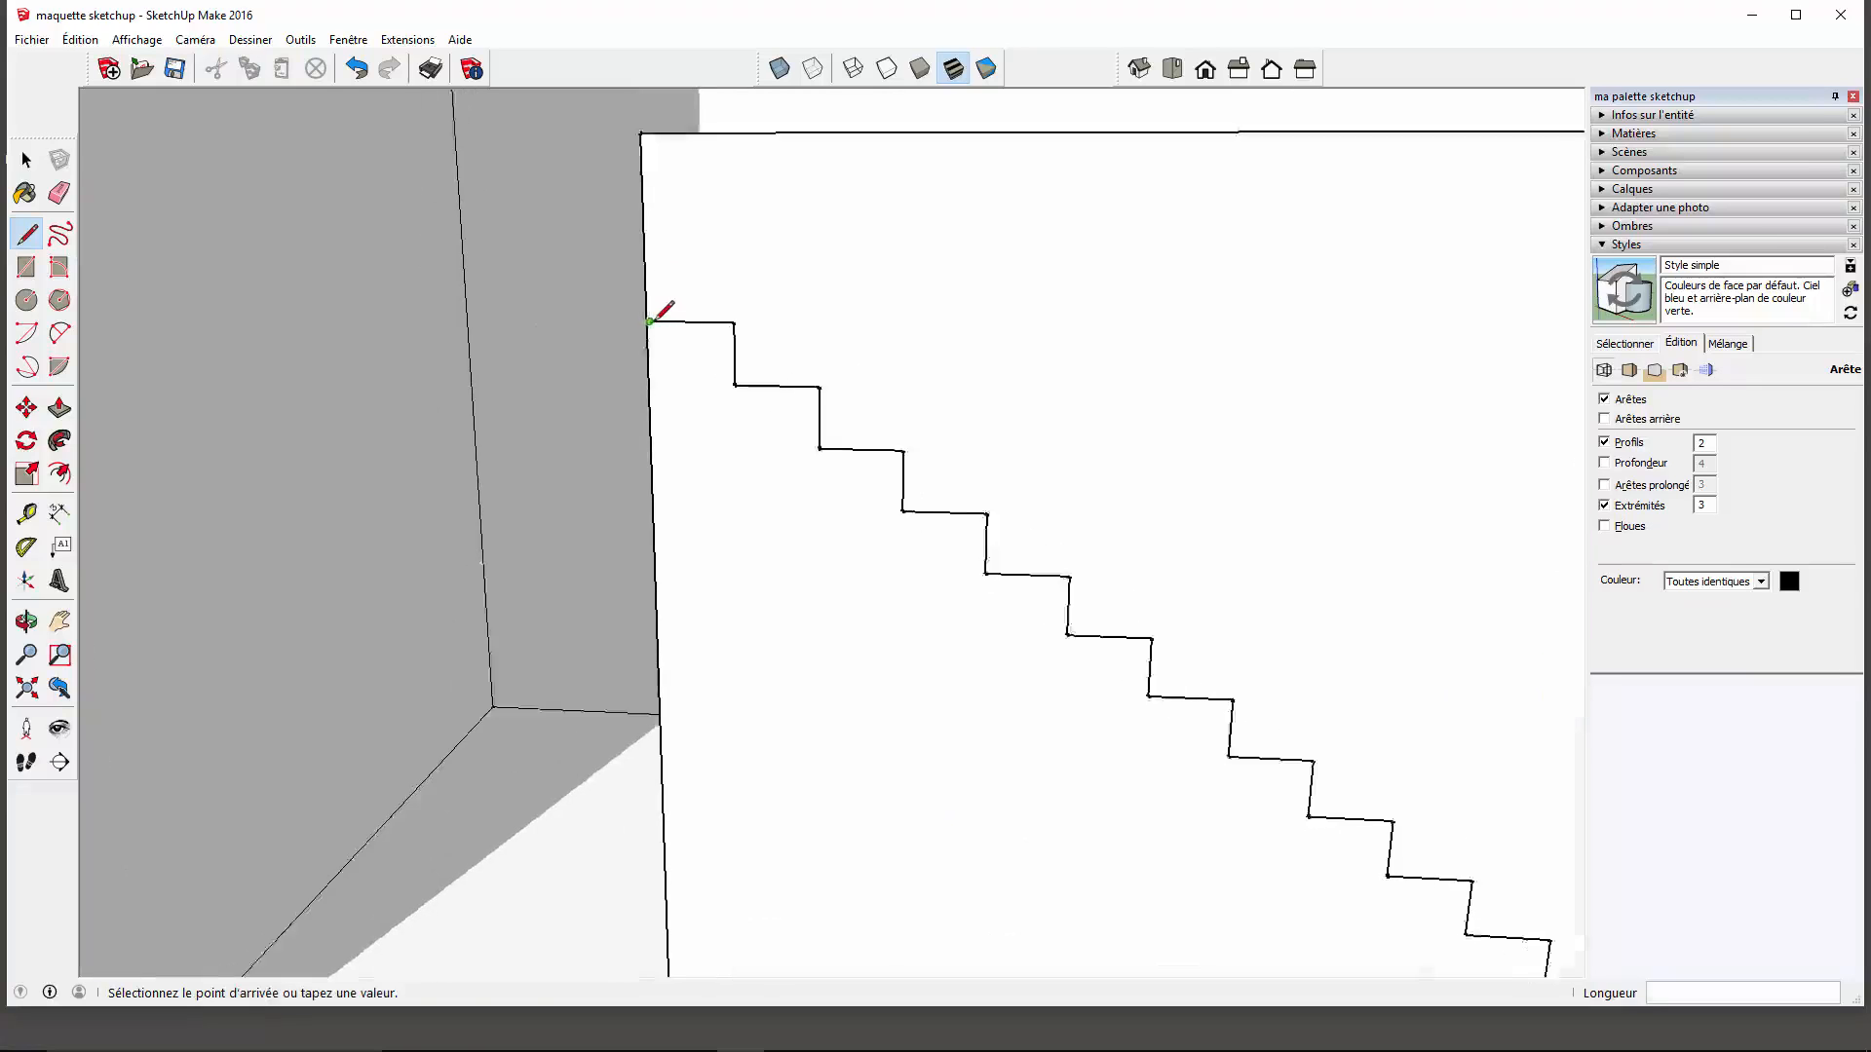
scroll(649, 318, up, 4)
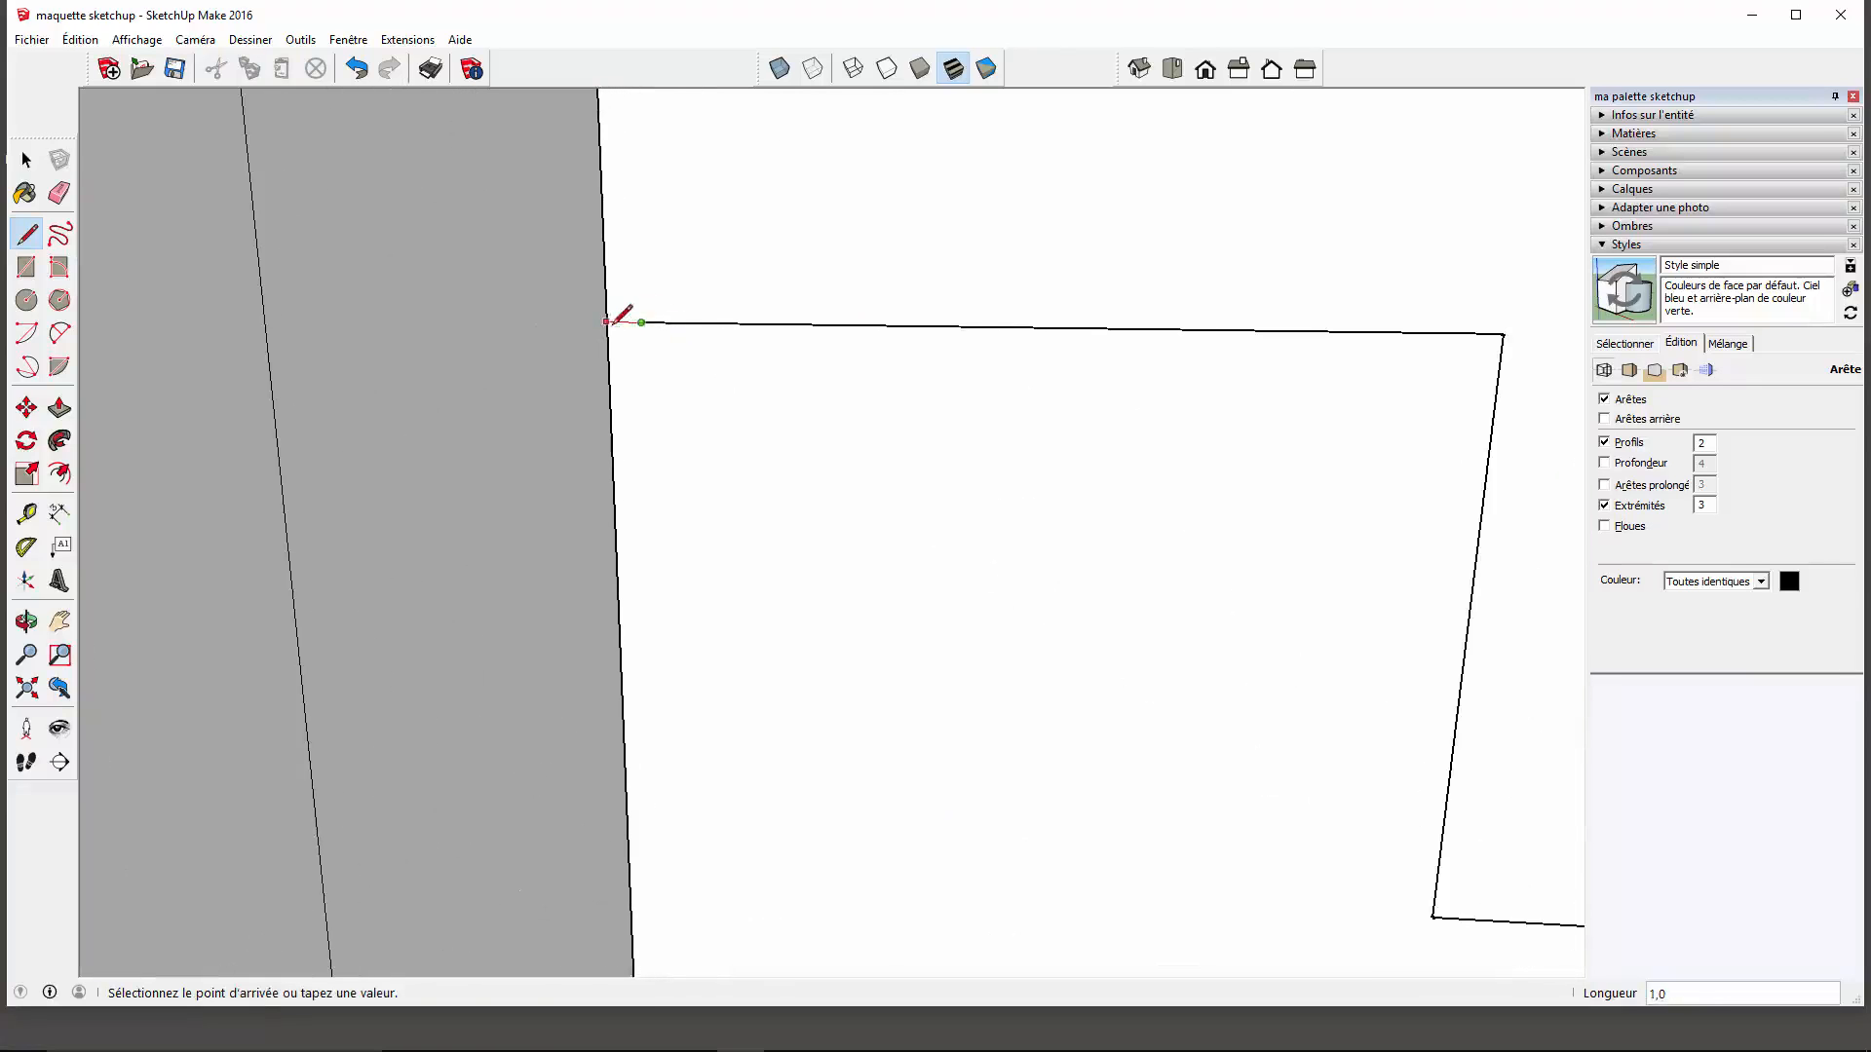
click(607, 320)
scroll(709, 509, down, 5)
middle_drag(710, 509, 484, 519)
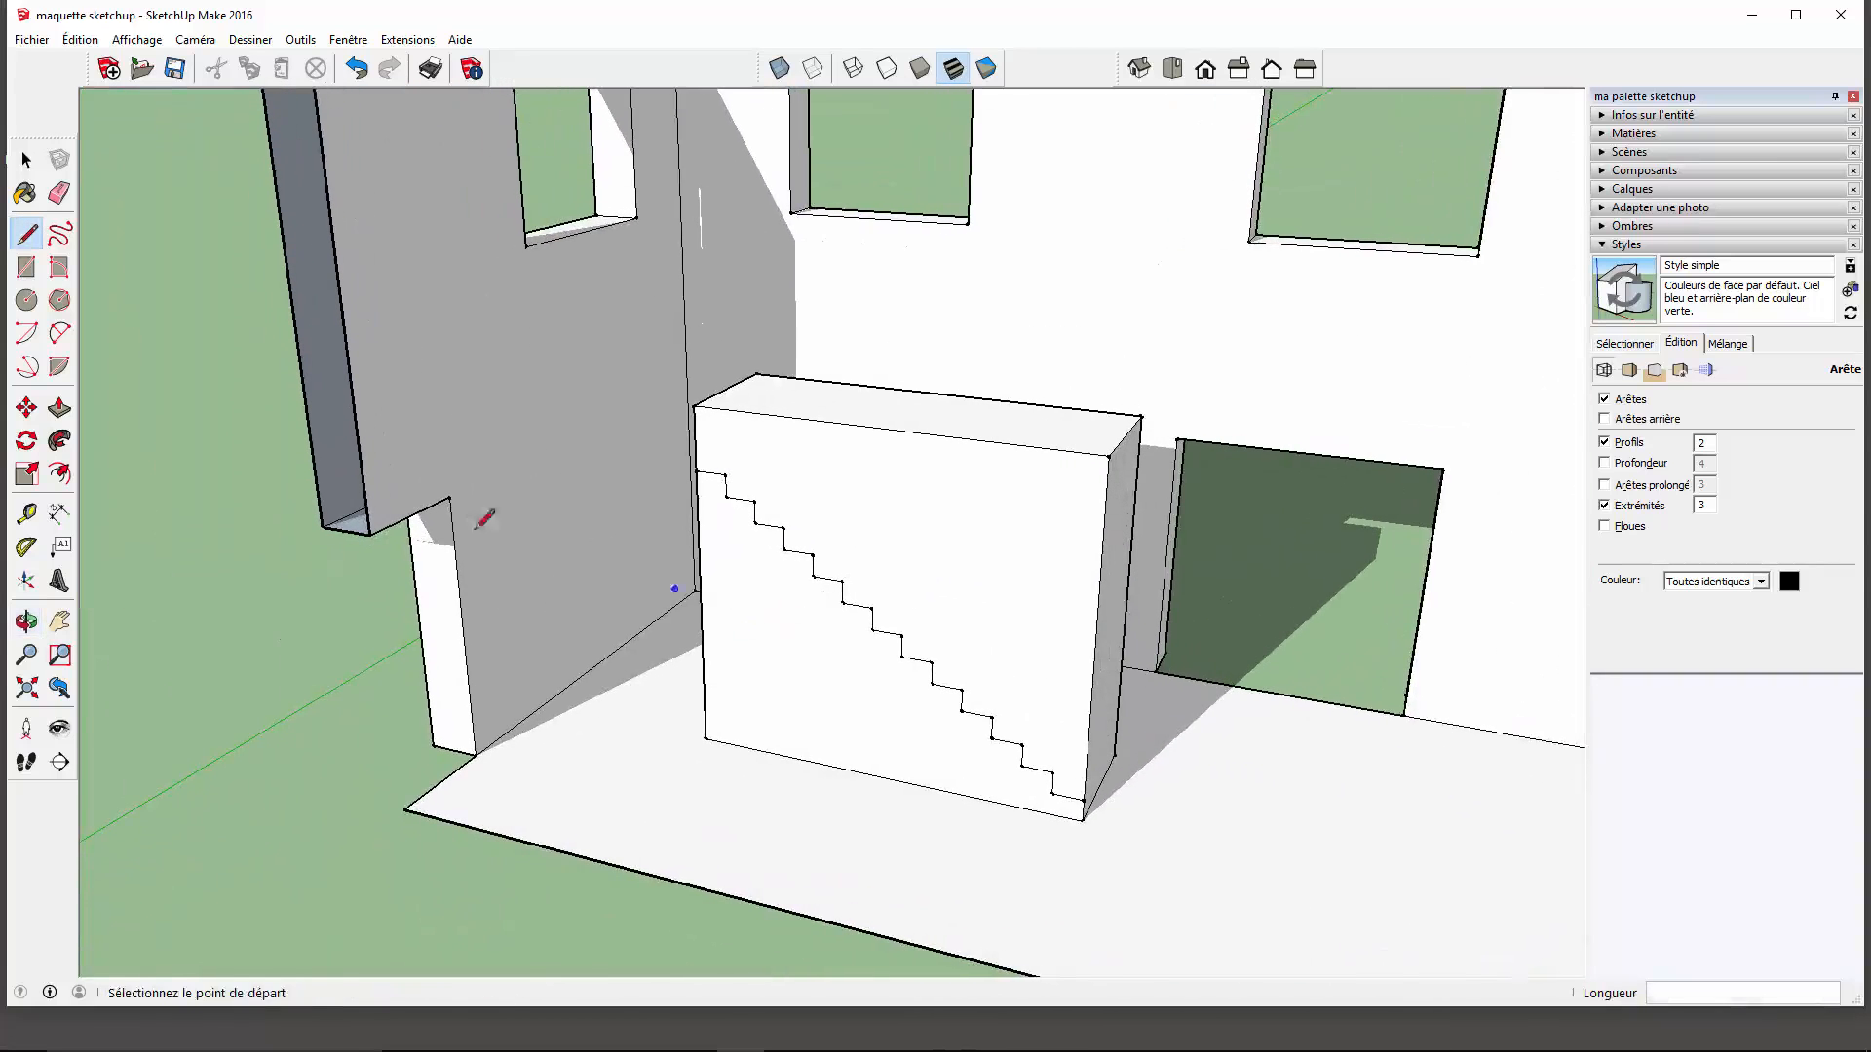
Push the front face area above the stair profile back 100 through the block to cut out the staircase.
click(58, 408)
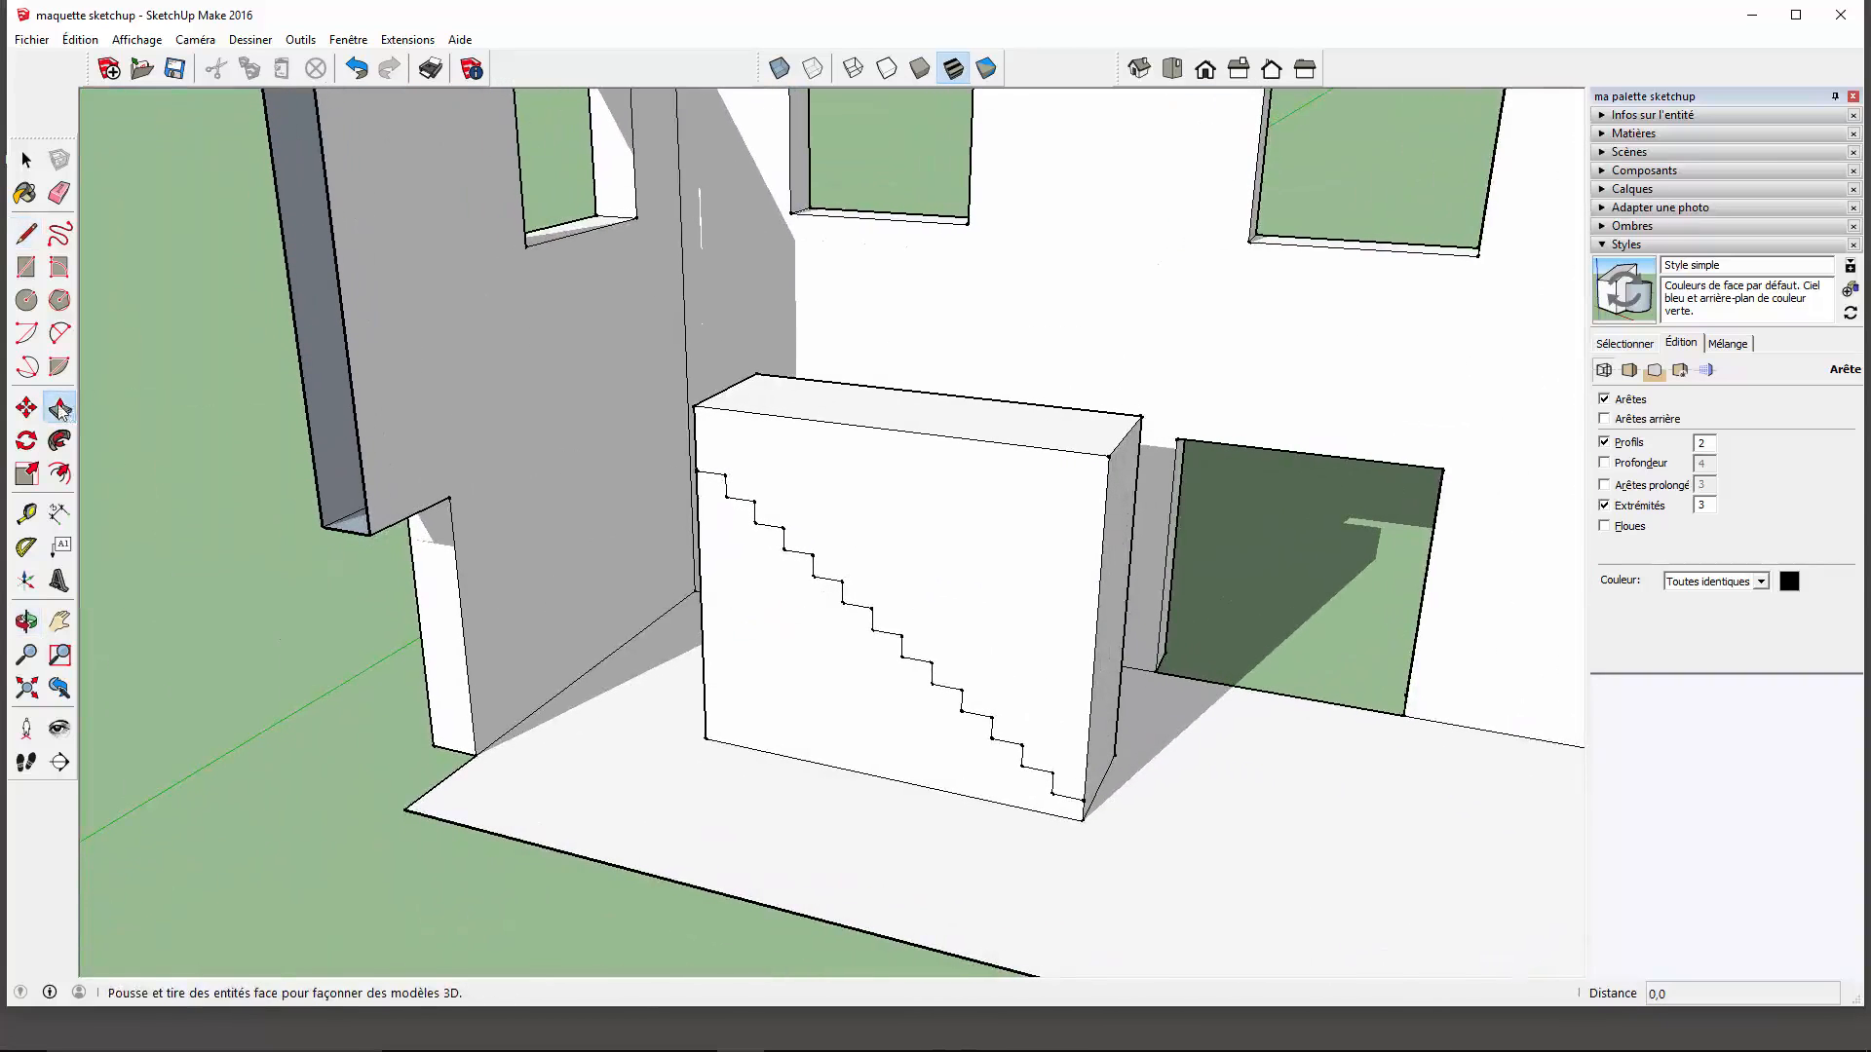
click(780, 490)
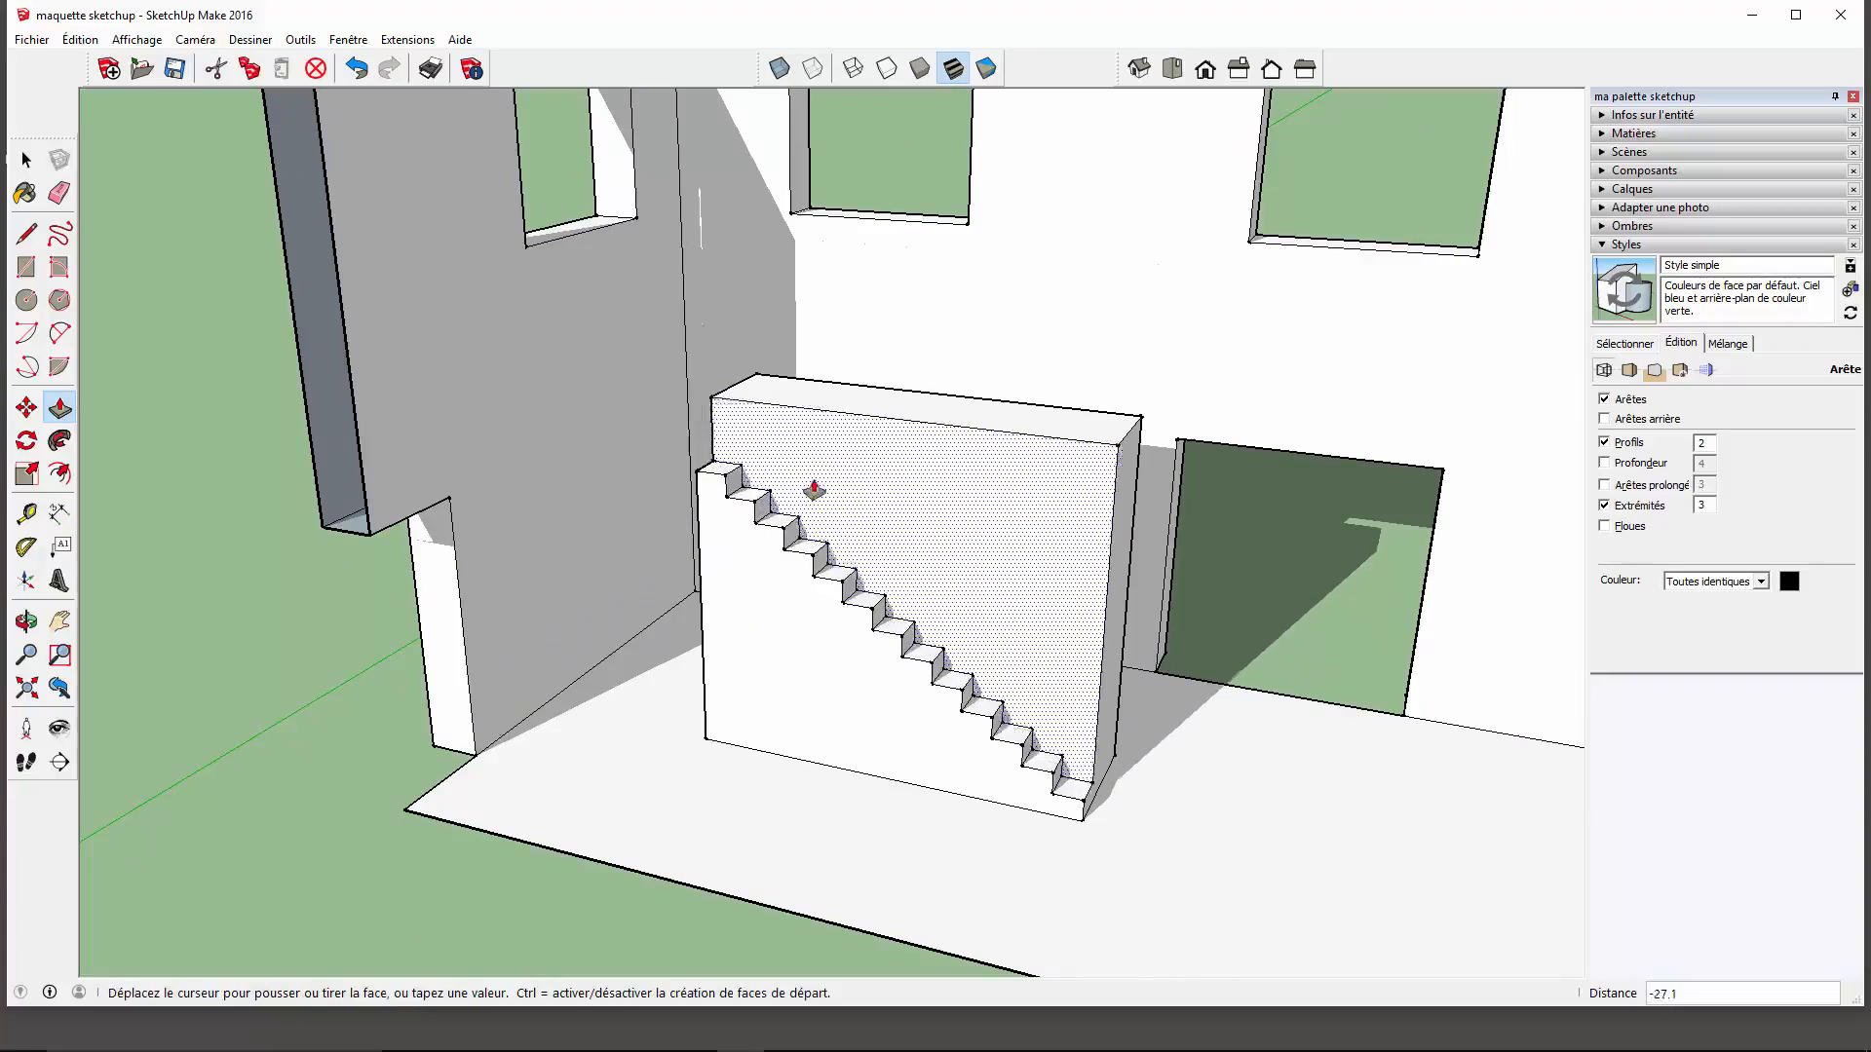
click(873, 458)
middle_drag(629, 708, 936, 791)
scroll(710, 497, up, 4)
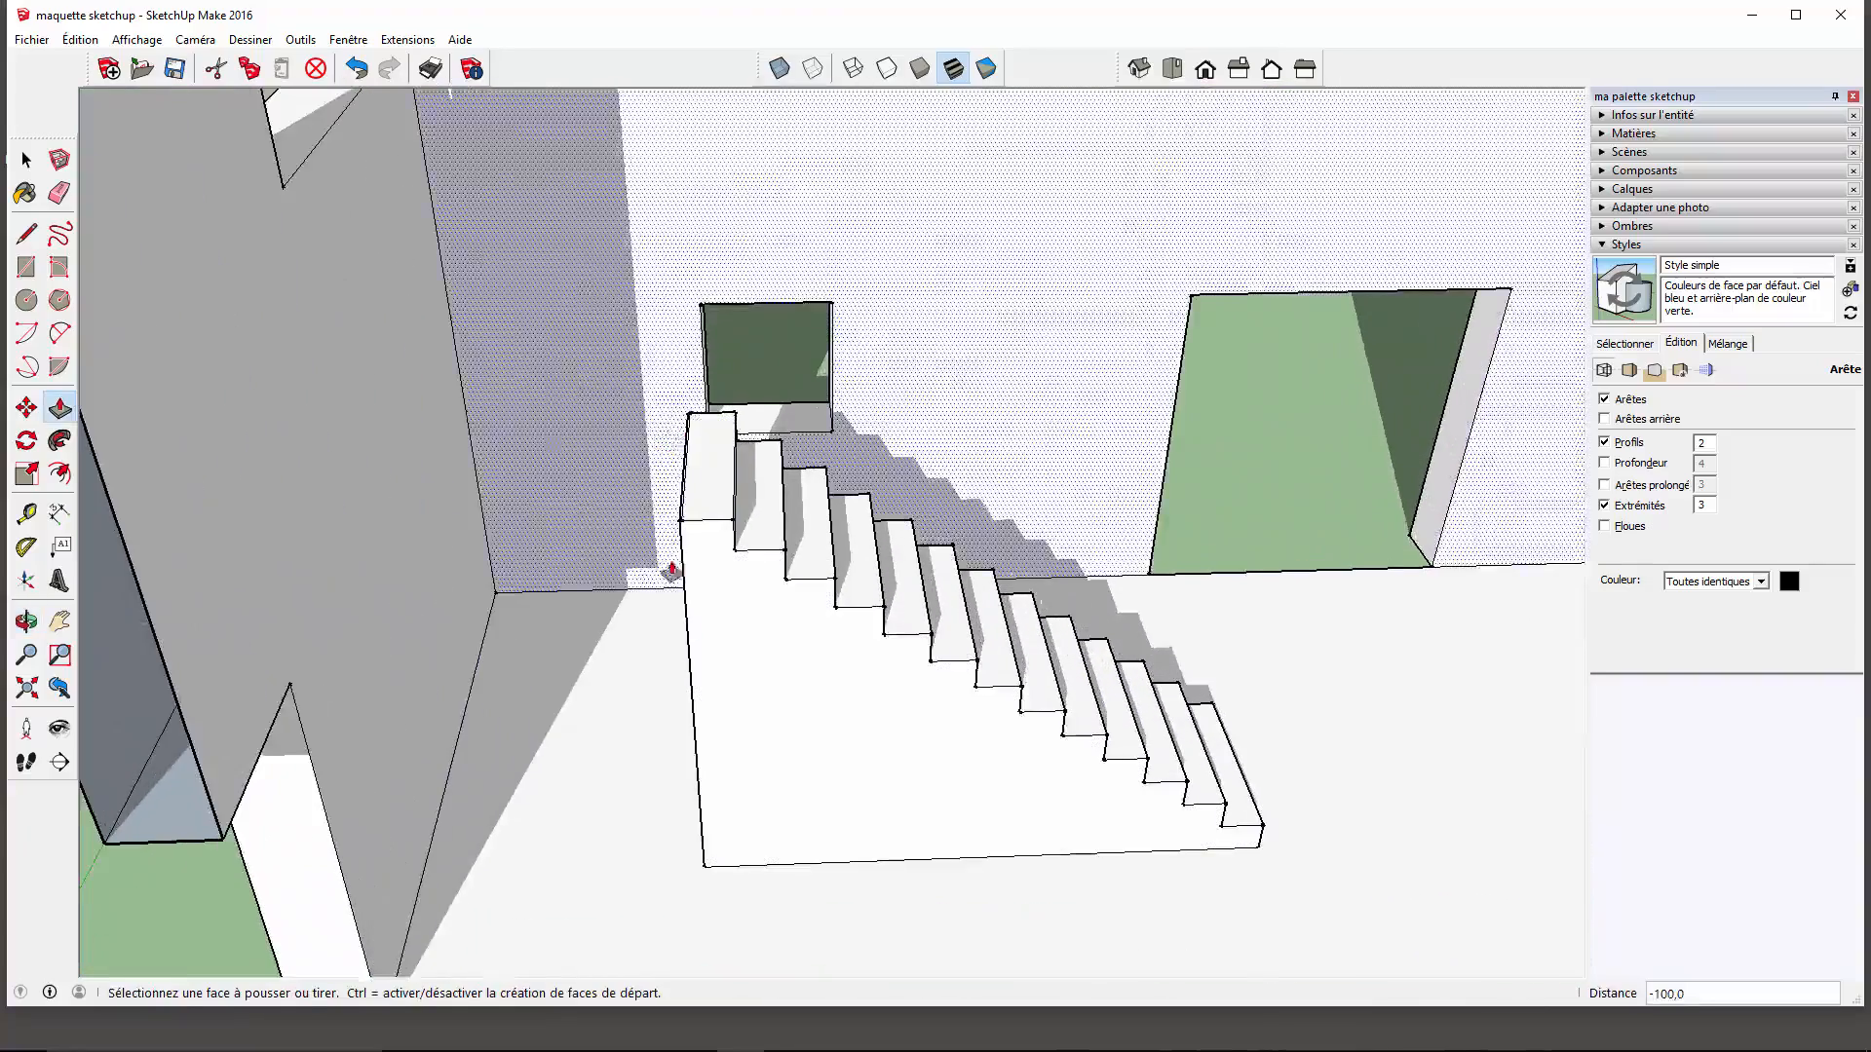
scroll(702, 633, down, 5)
middle_drag(735, 710, 600, 534)
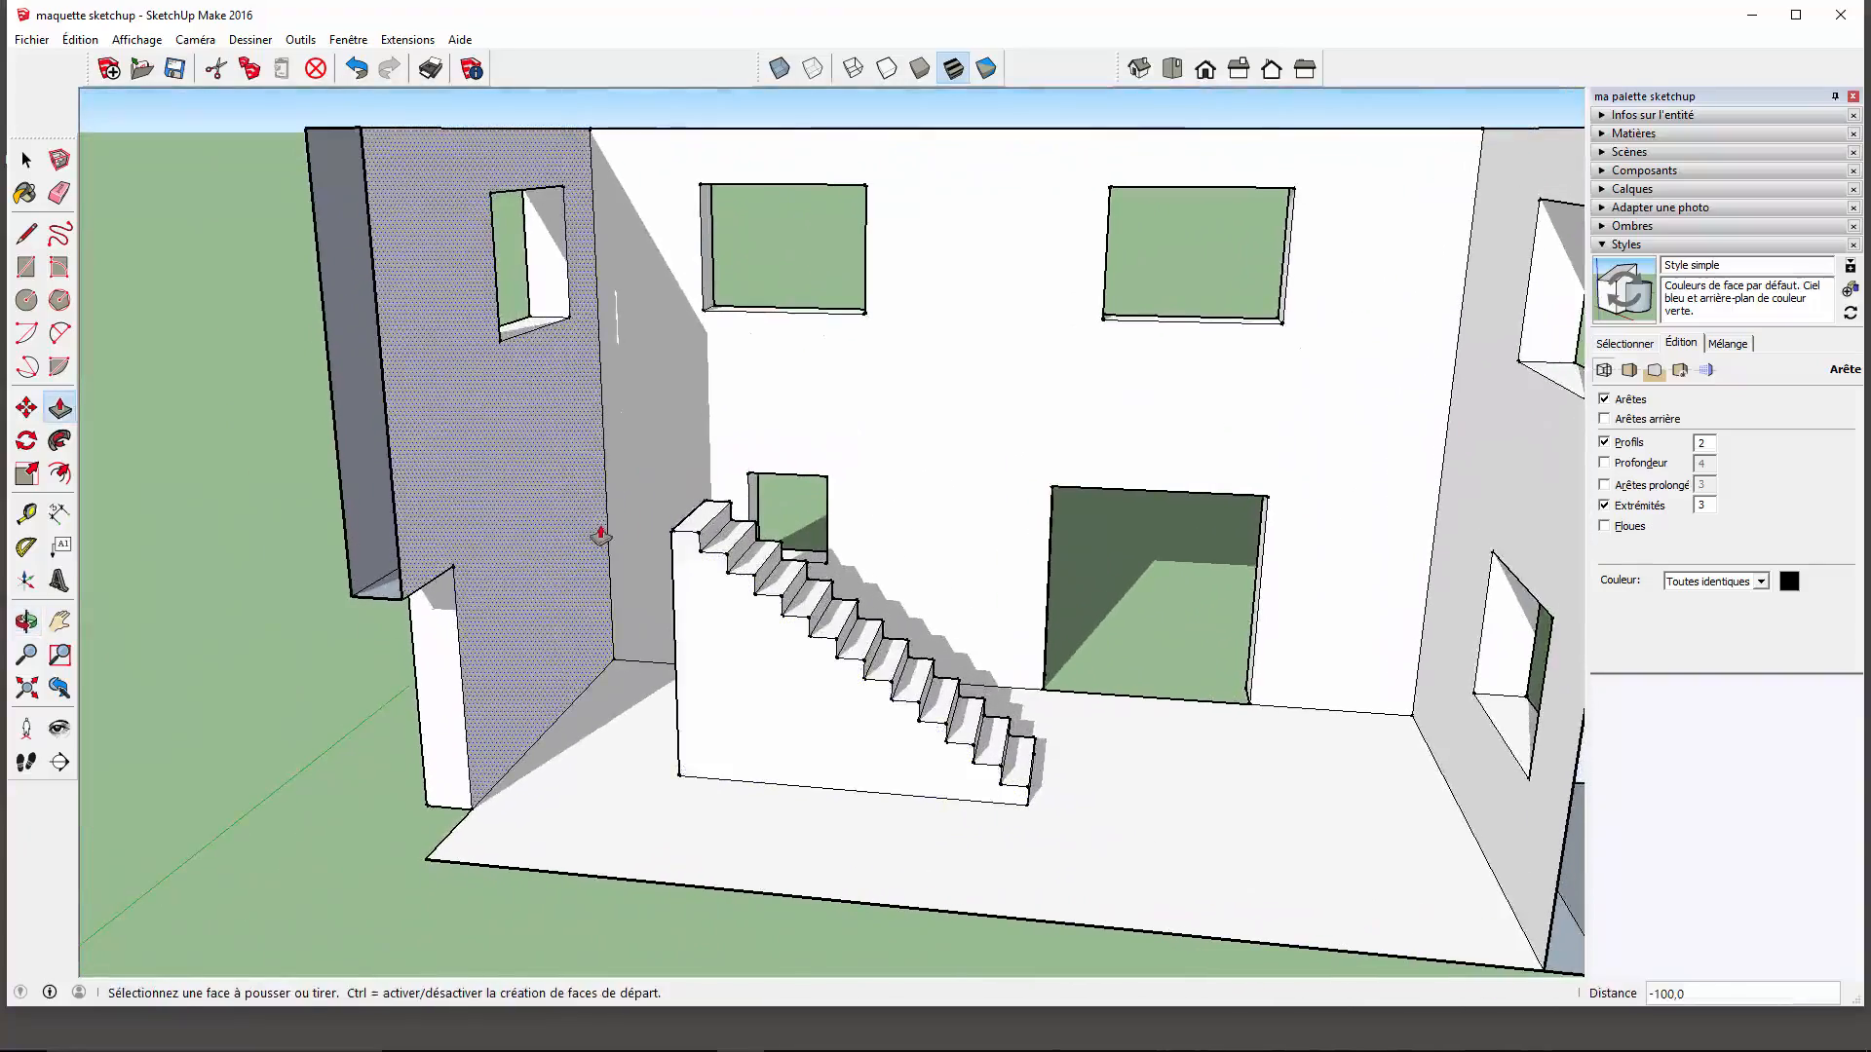
Create a vertical guide 270 high from the lower front corner at the staircase's tall end.
click(26, 514)
middle_drag(727, 663, 702, 752)
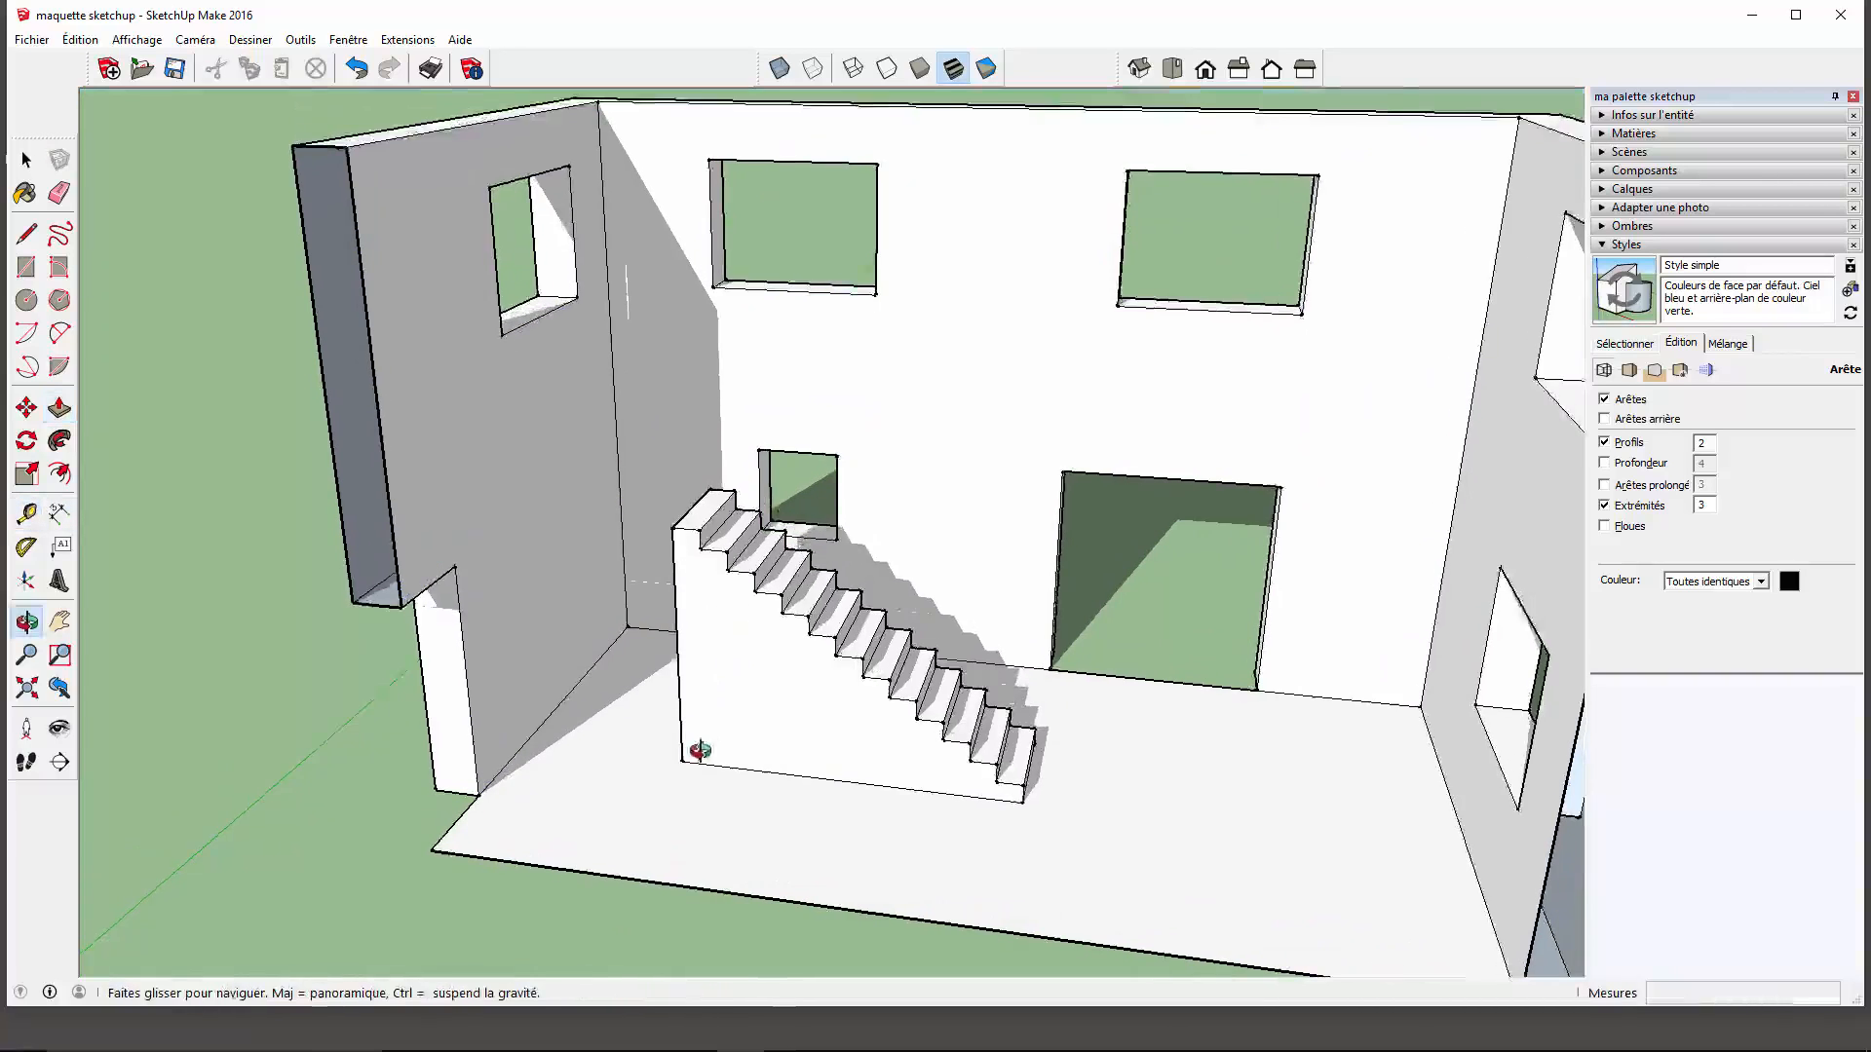
scroll(704, 702, up, 3)
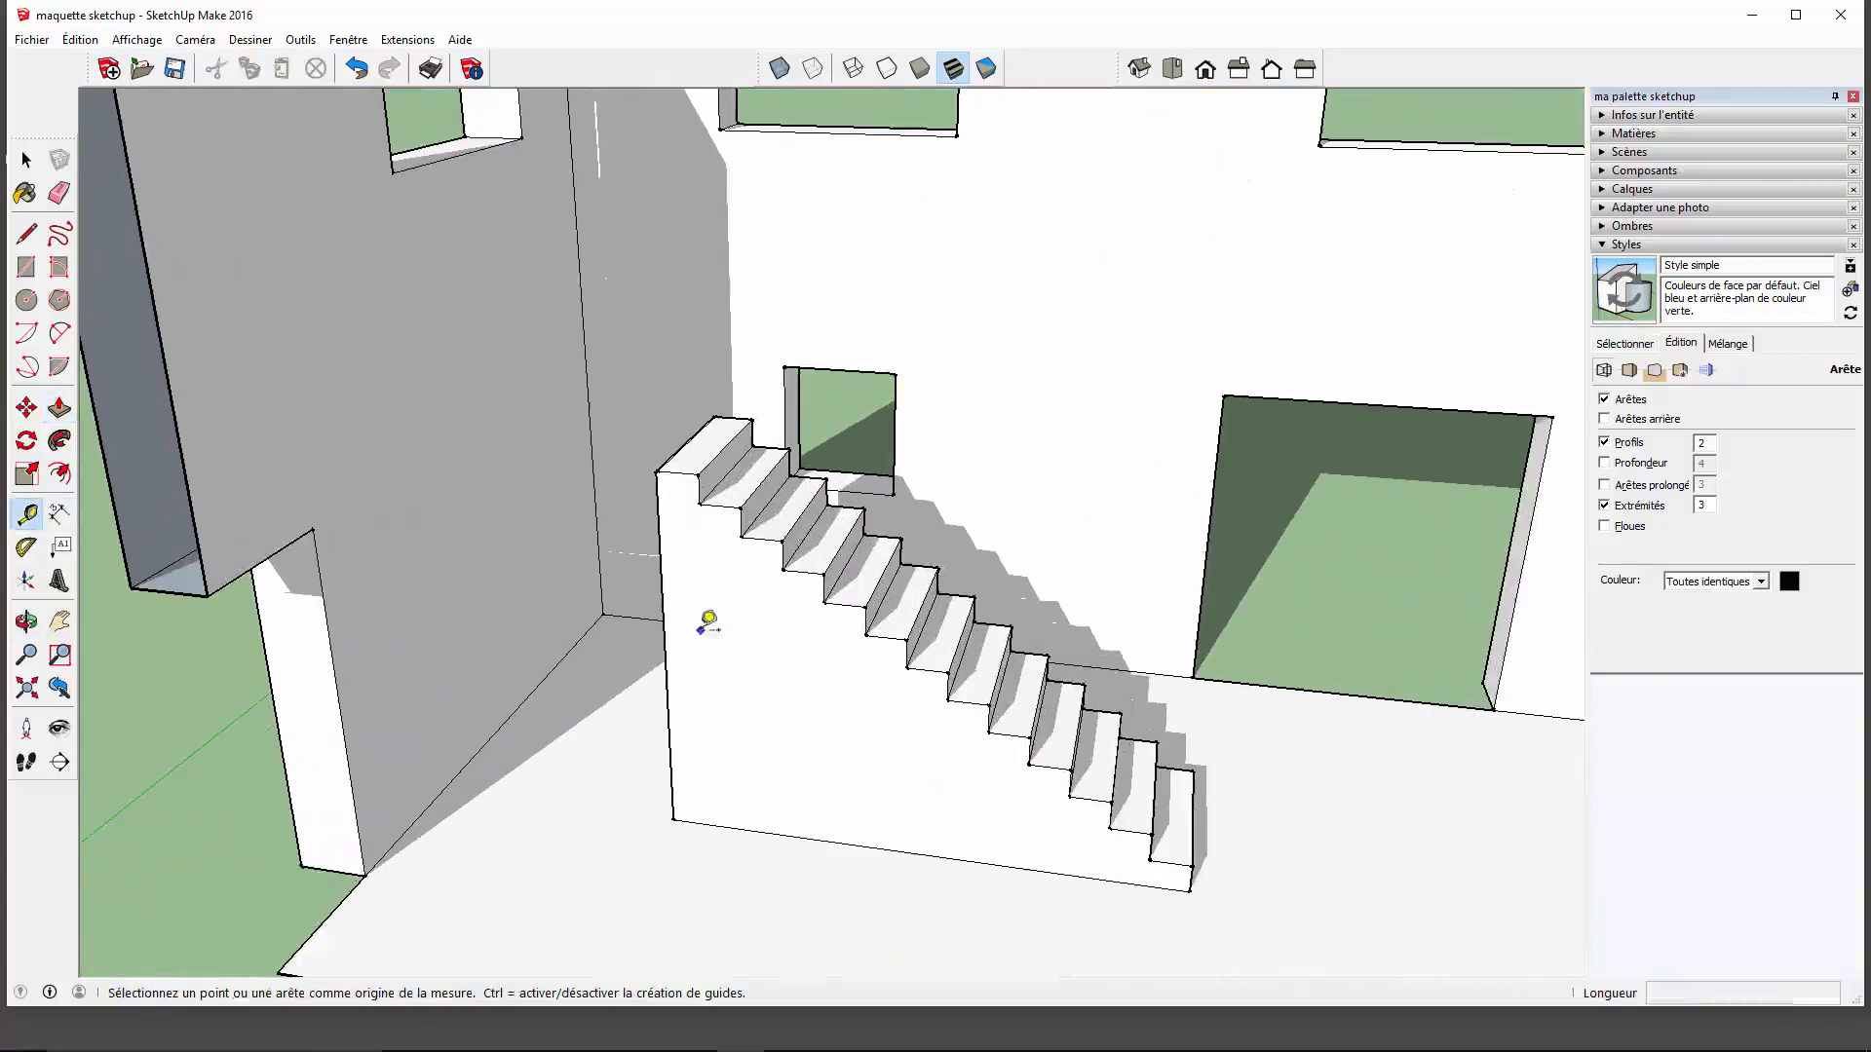
click(675, 819)
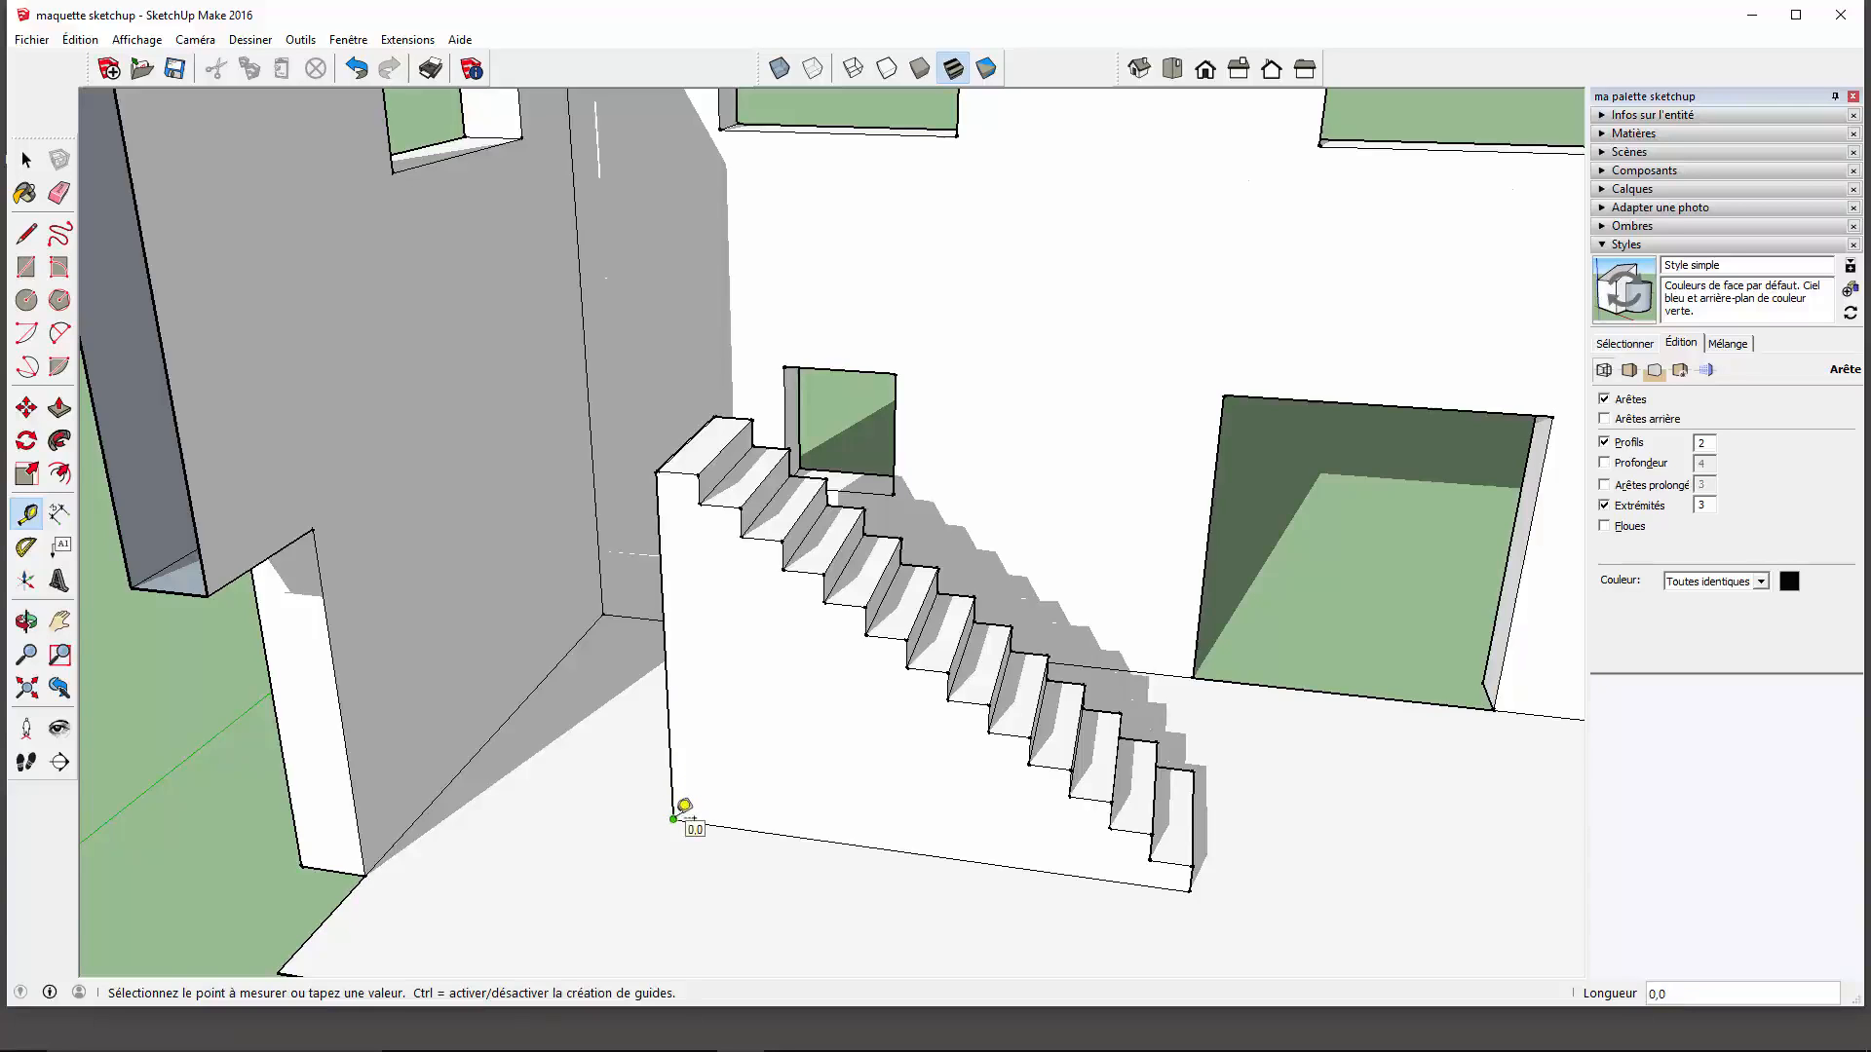
middle_drag(667, 490, 686, 411)
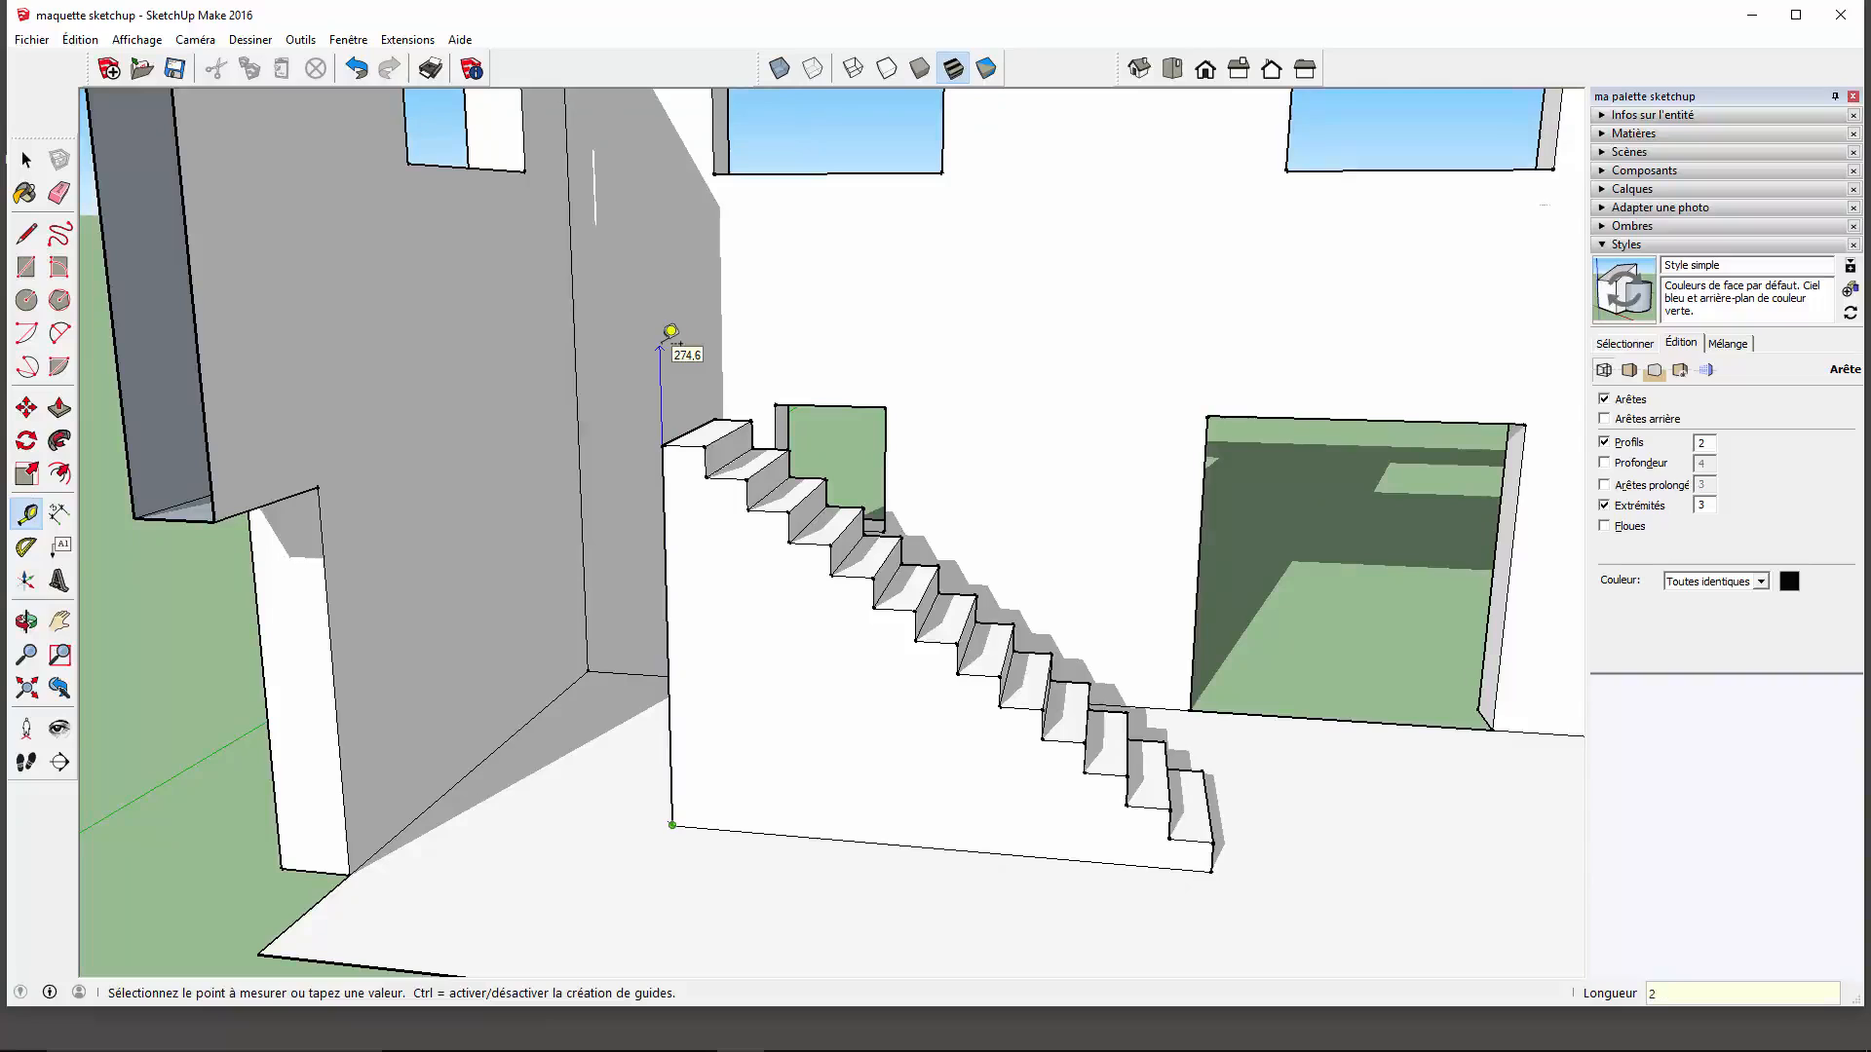
key(Return)
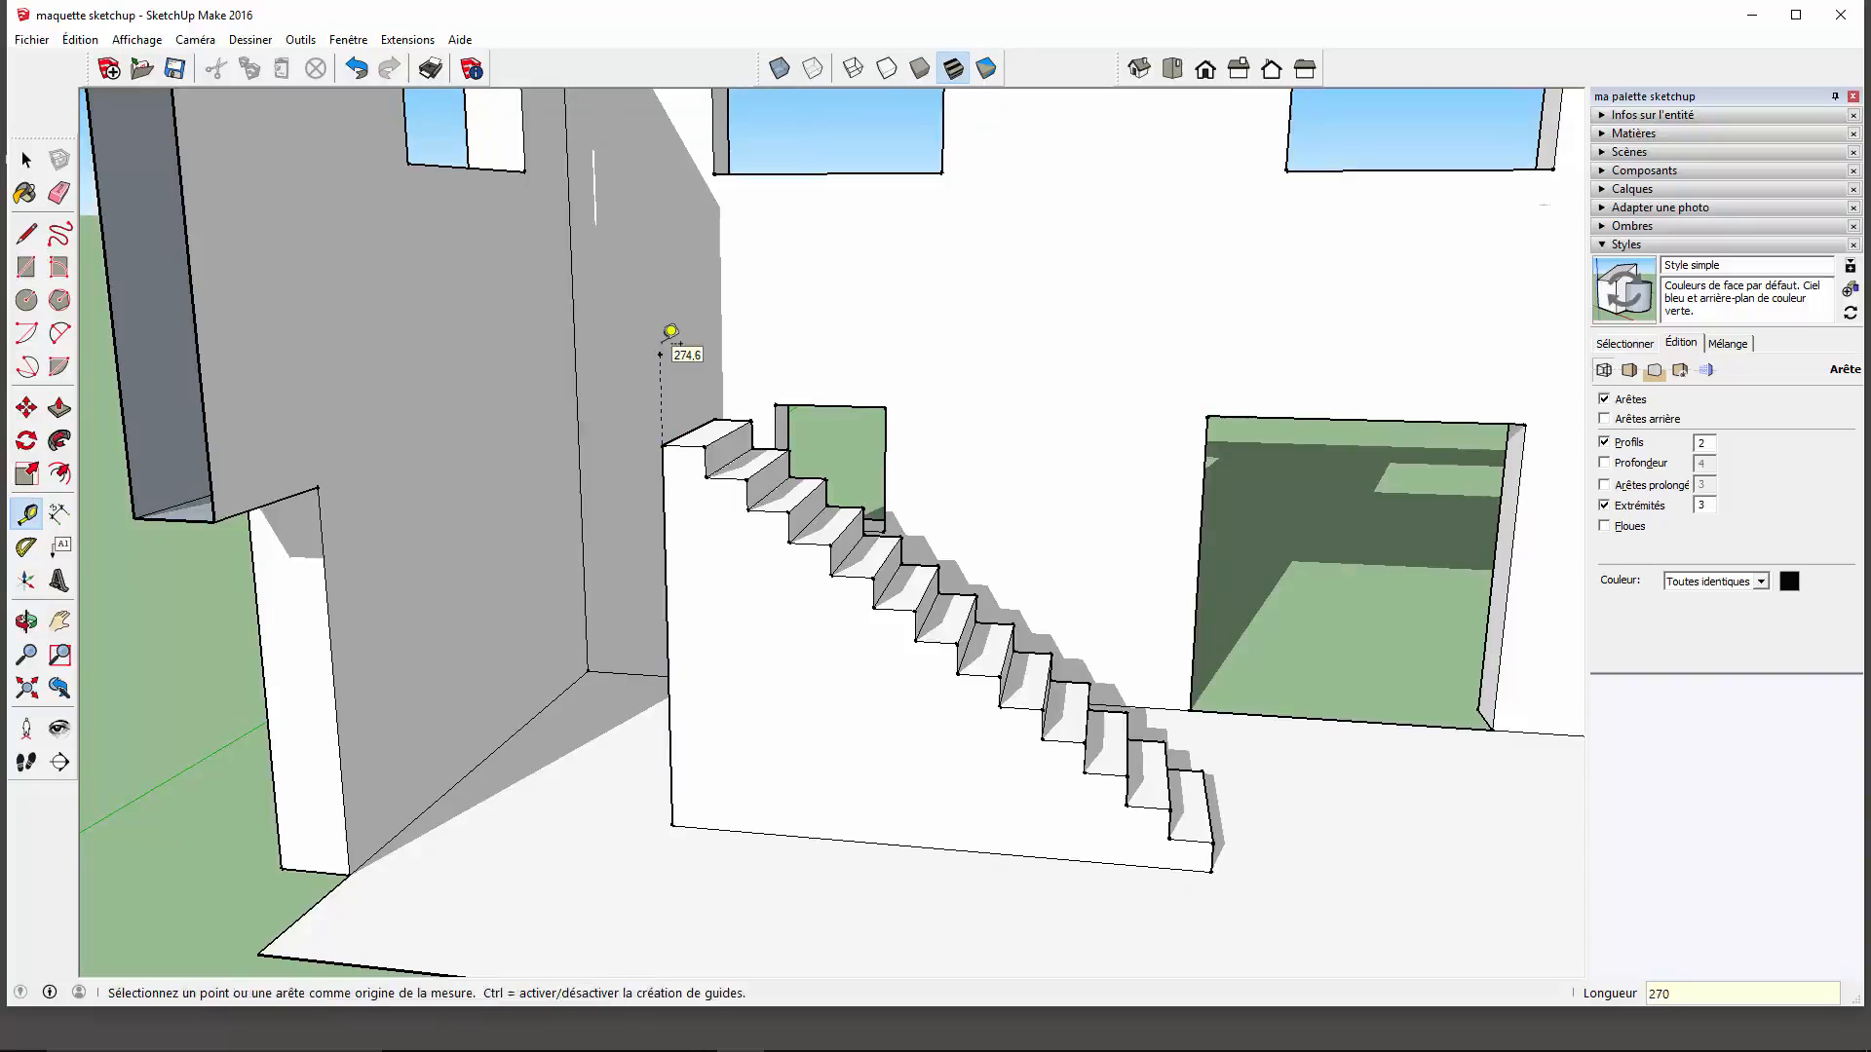
Select the entire staircase geometry, leaving the vertical guide out of the selection.
click(27, 160)
scroll(672, 645, down, 4)
middle_drag(681, 650, 853, 857)
middle_drag(855, 577, 818, 763)
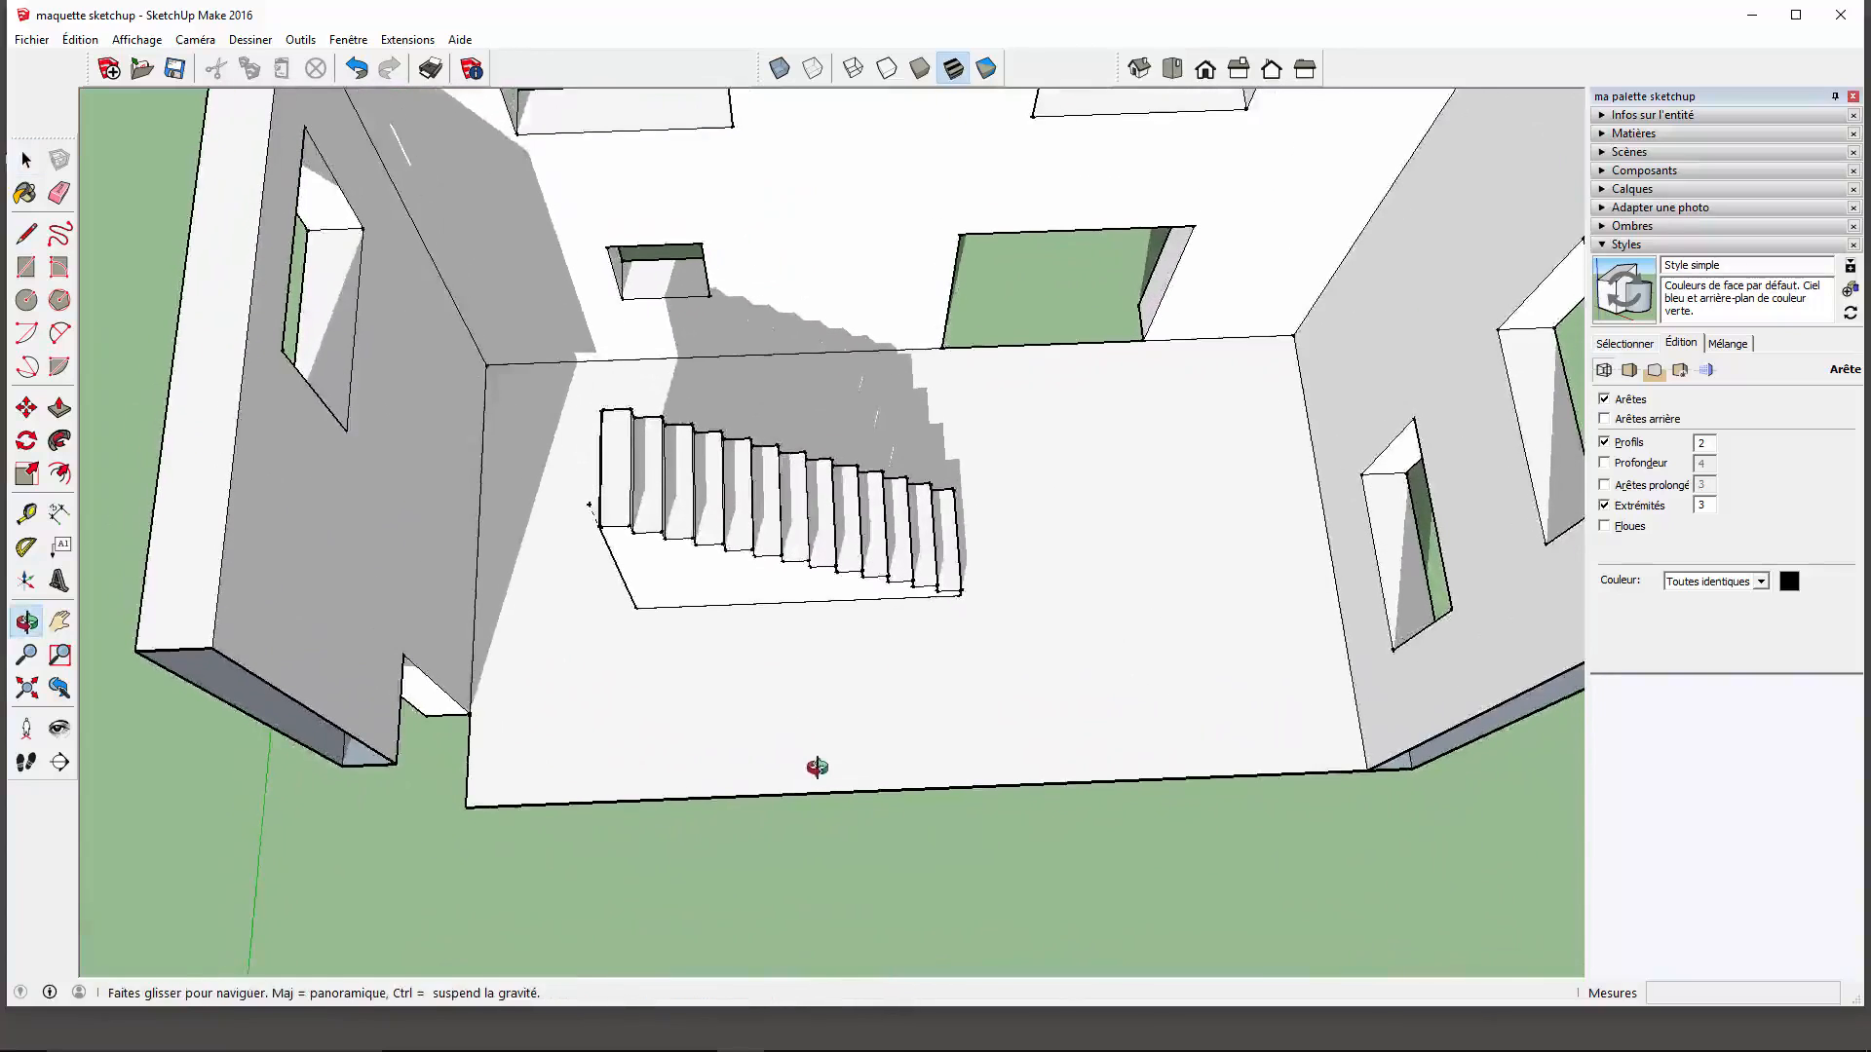
scroll(635, 517, up, 4)
scroll(640, 551, down, 2)
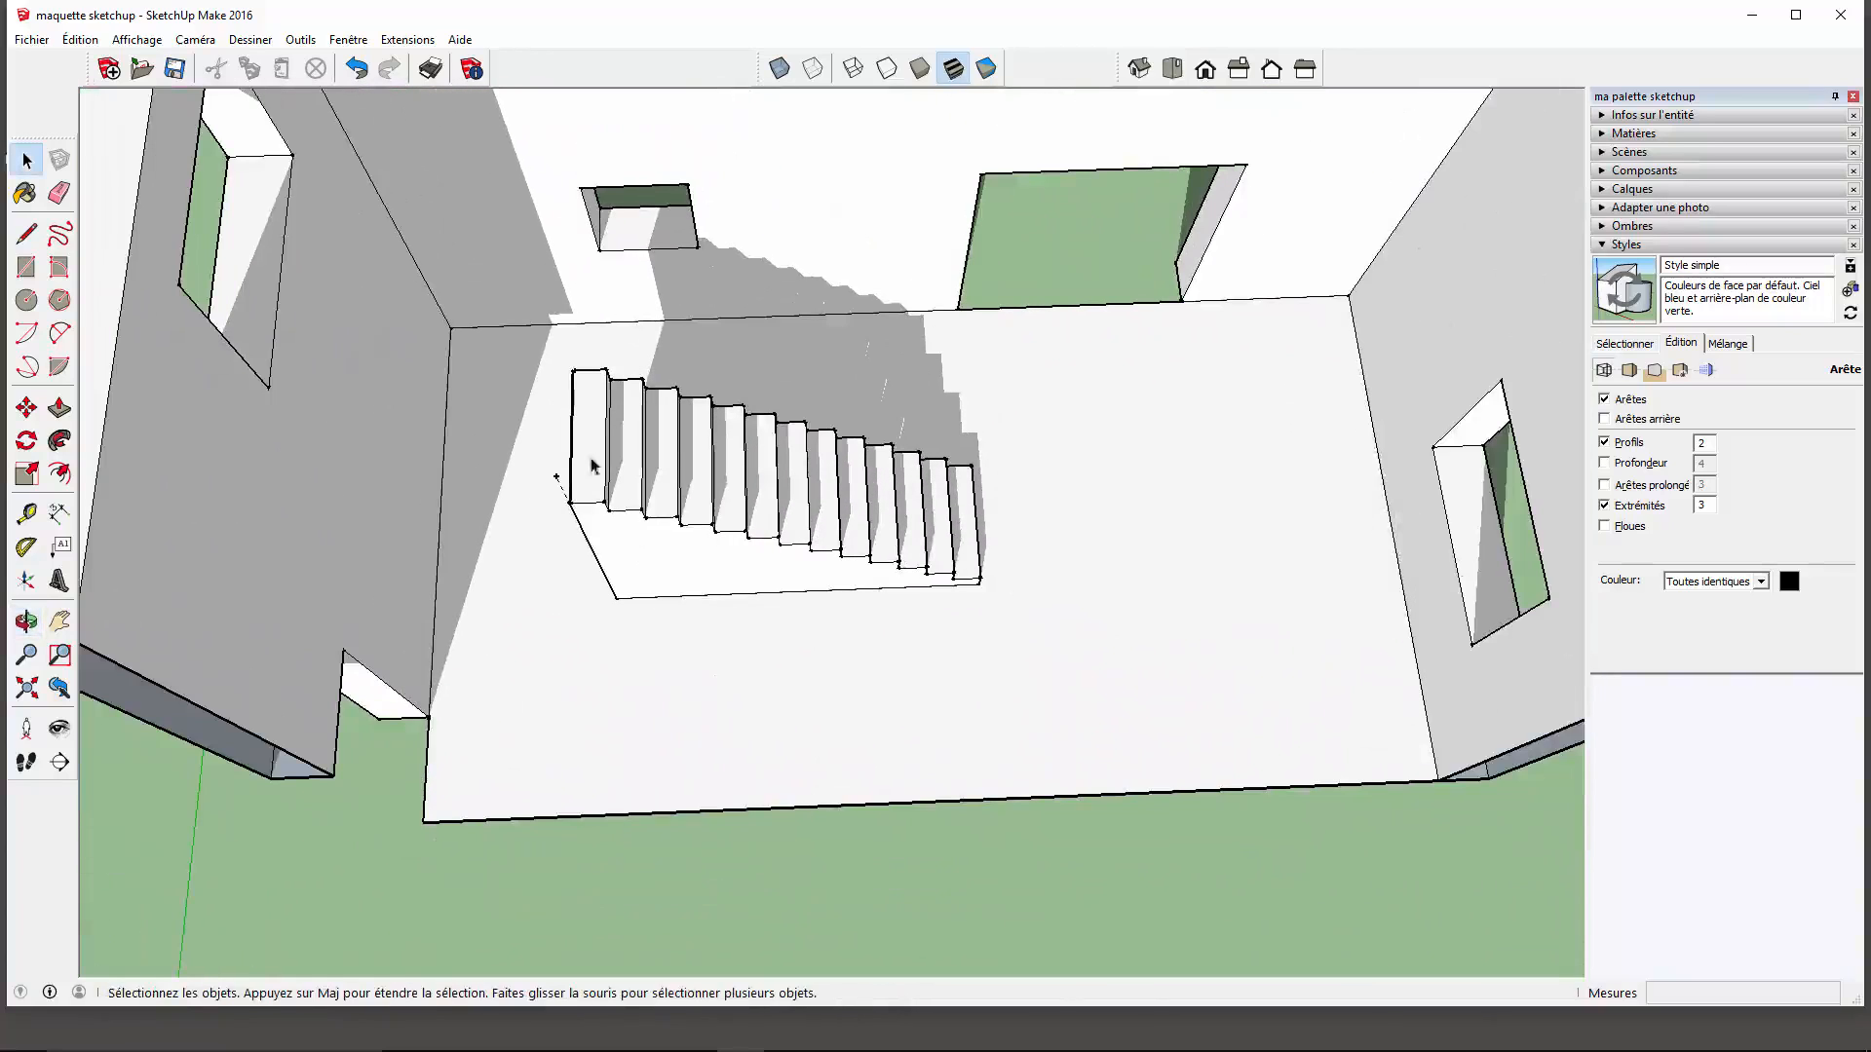
middle_drag(526, 367, 580, 487)
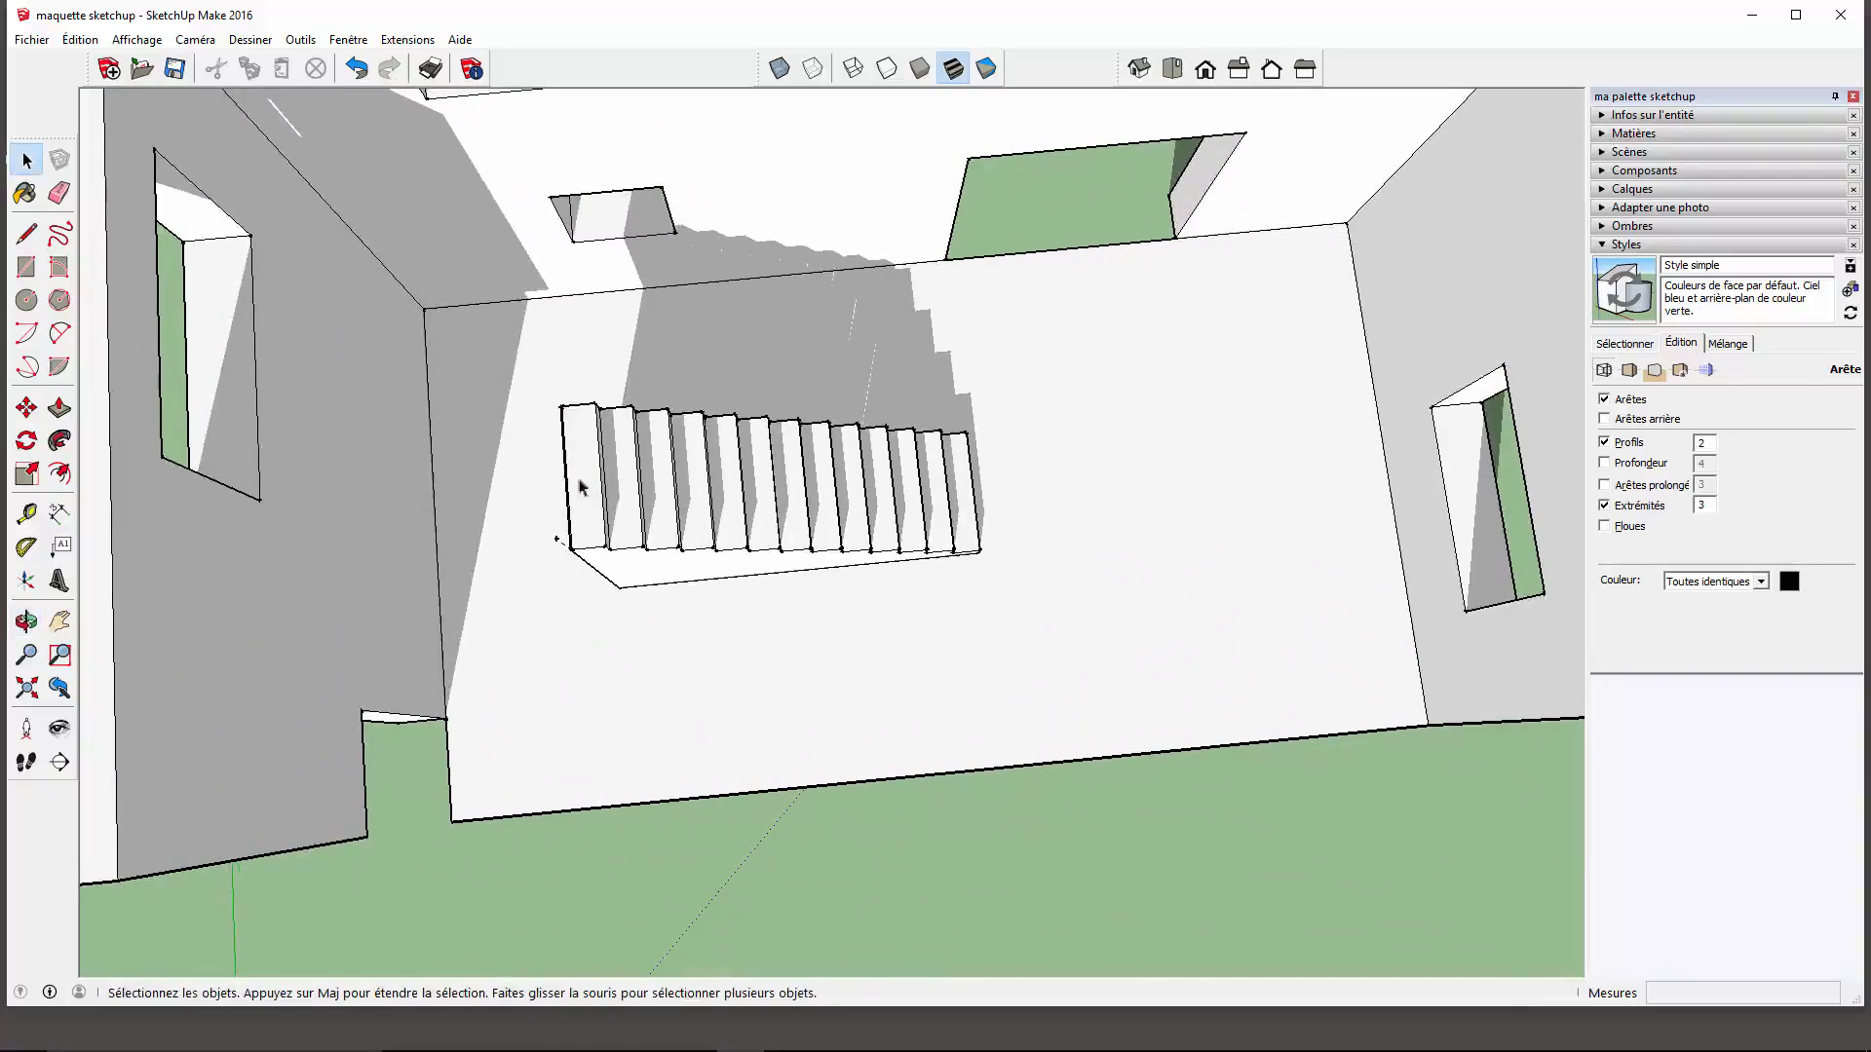
drag(518, 377, 1062, 641)
middle_drag(1015, 681, 596, 331)
scroll(597, 332, up, 6)
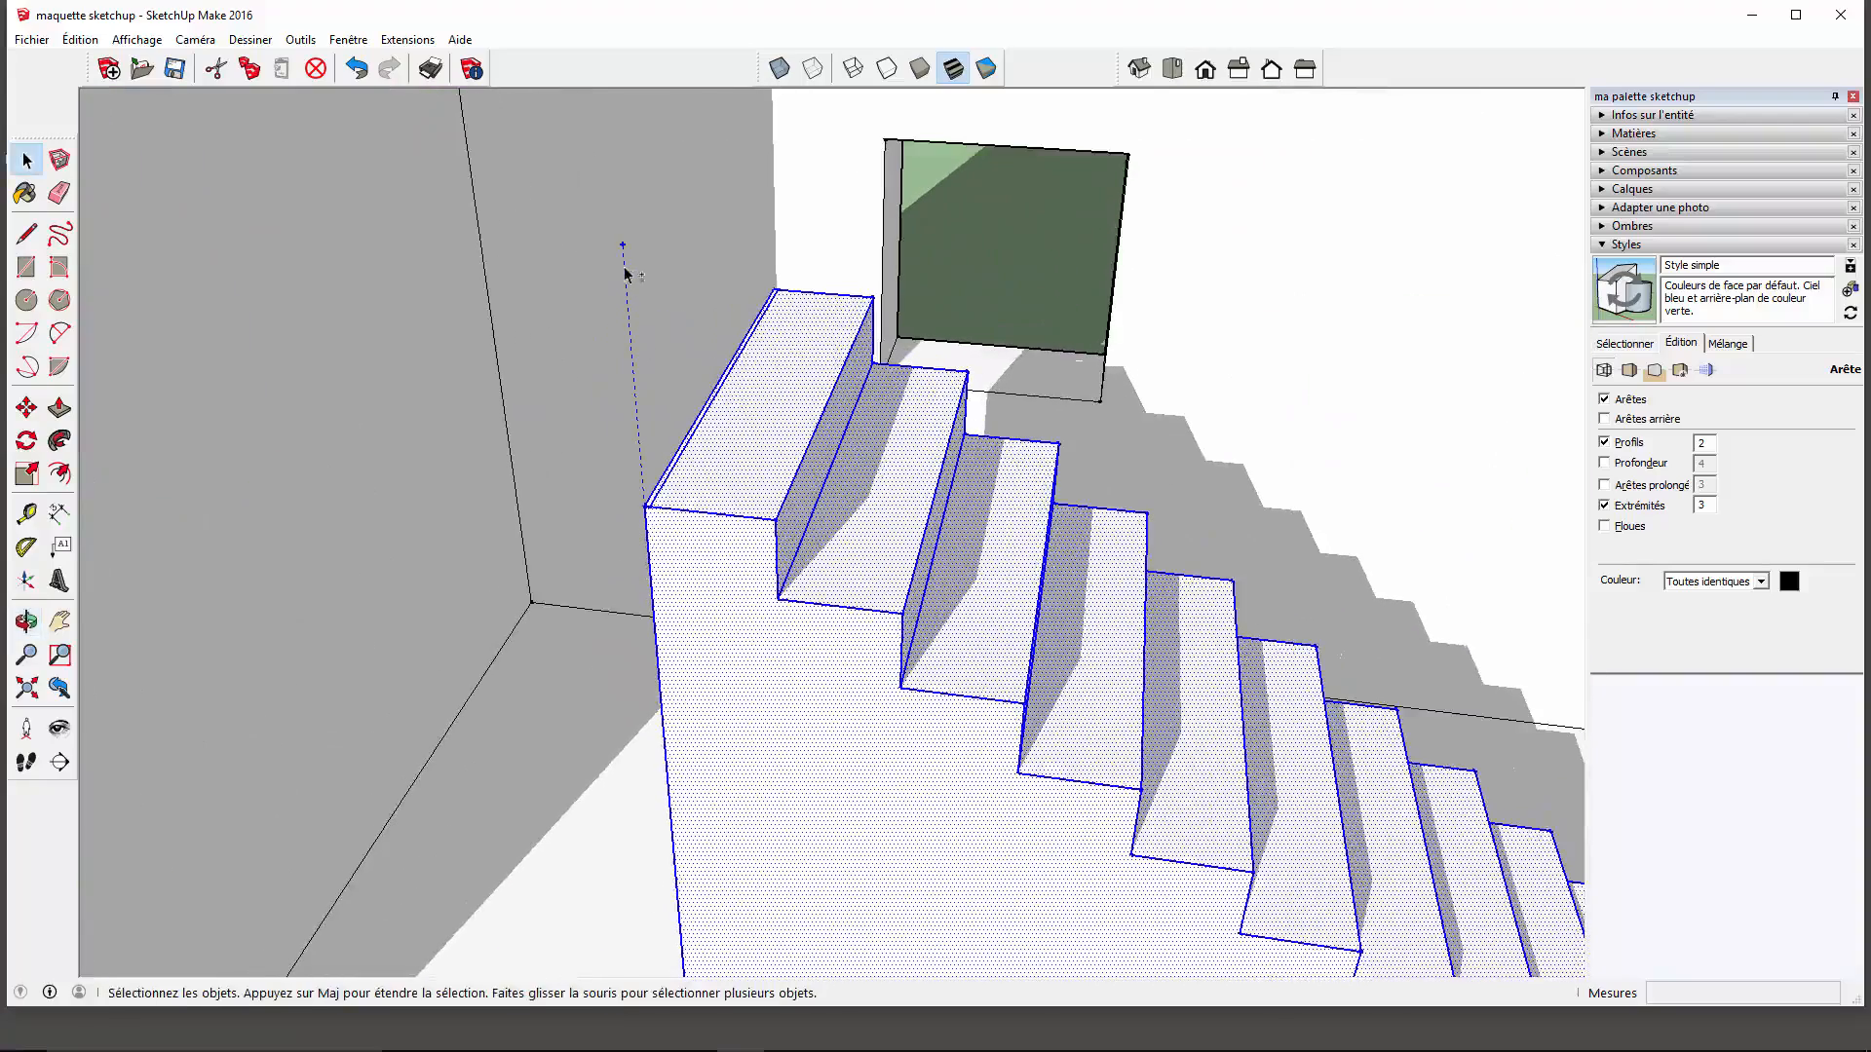
mouse_move(750, 477)
middle_down()
mouse_move(692, 542)
mouse_move(718, 610)
mouse_move(1007, 451)
mouse_move(1324, 400)
mouse_move(1007, 435)
mouse_move(768, 493)
middle_up()
scroll(678, 380, down, 5)
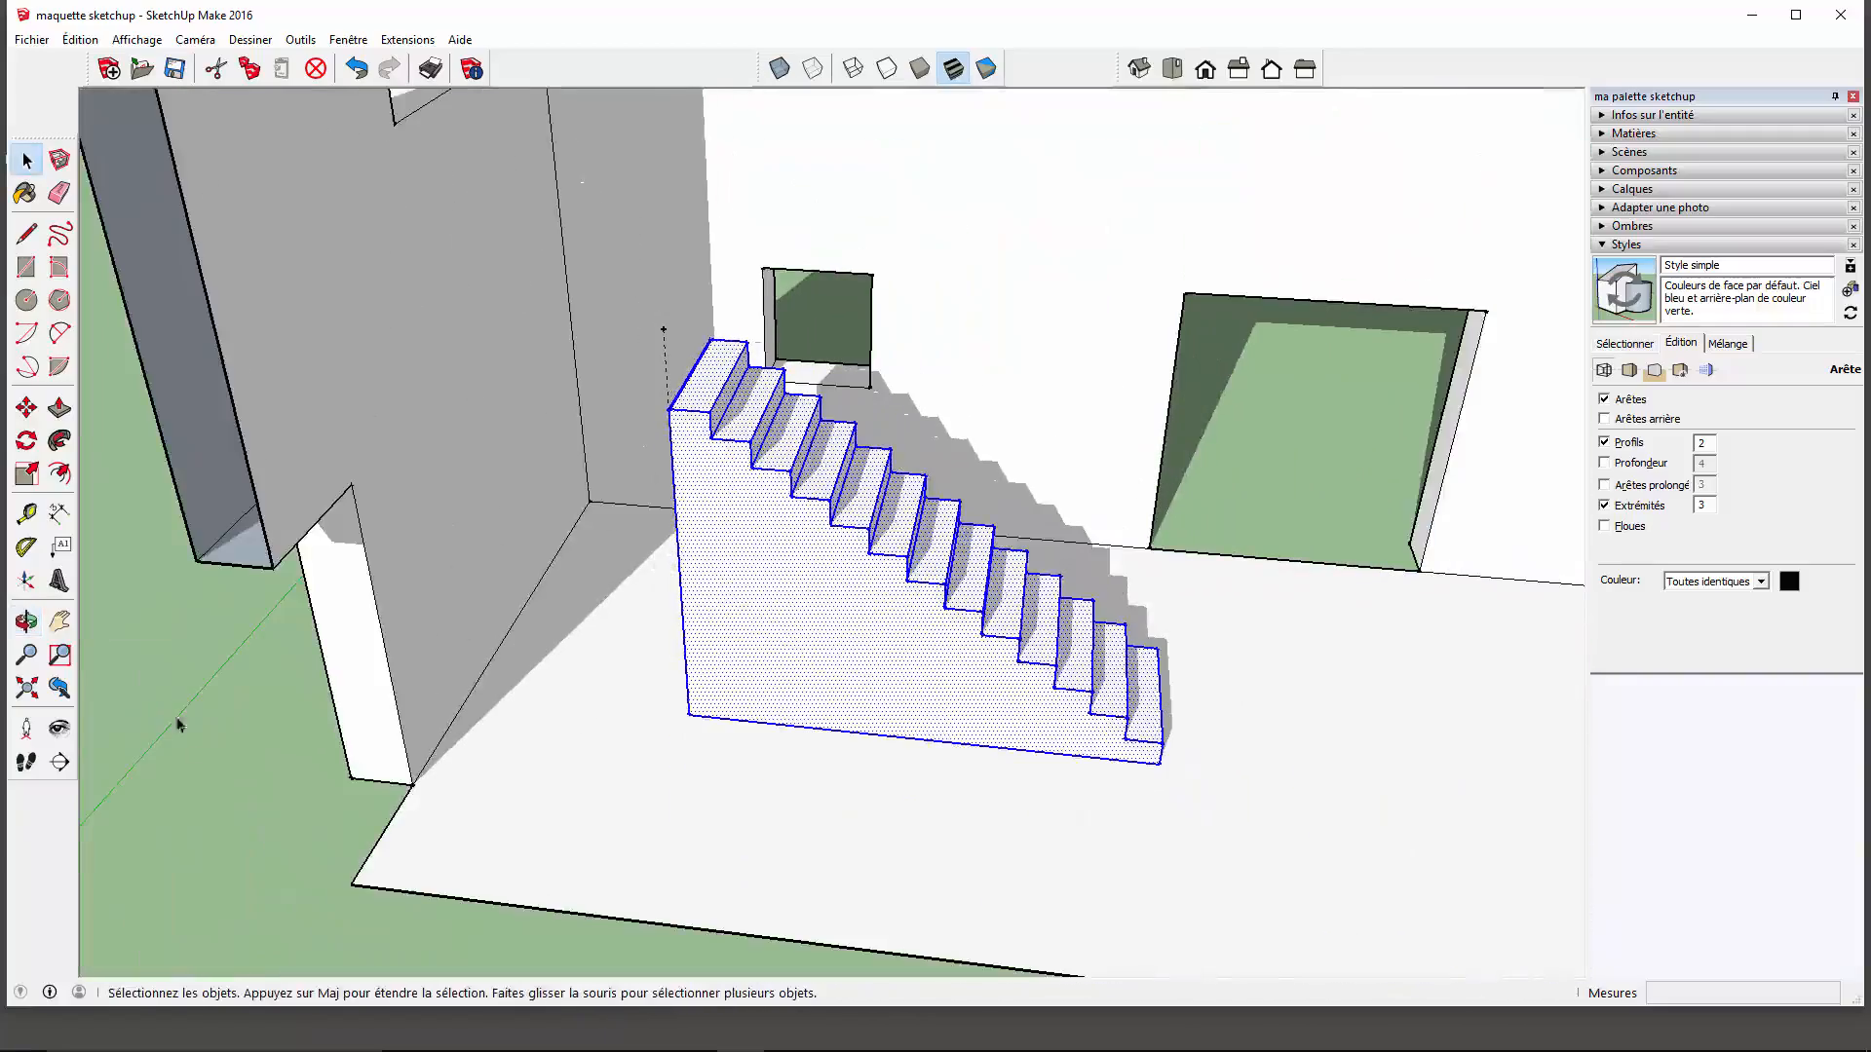
Scale the selected staircase upward along the blue axis until its top reaches the guide's endpoint.
click(26, 474)
middle_drag(793, 656, 777, 617)
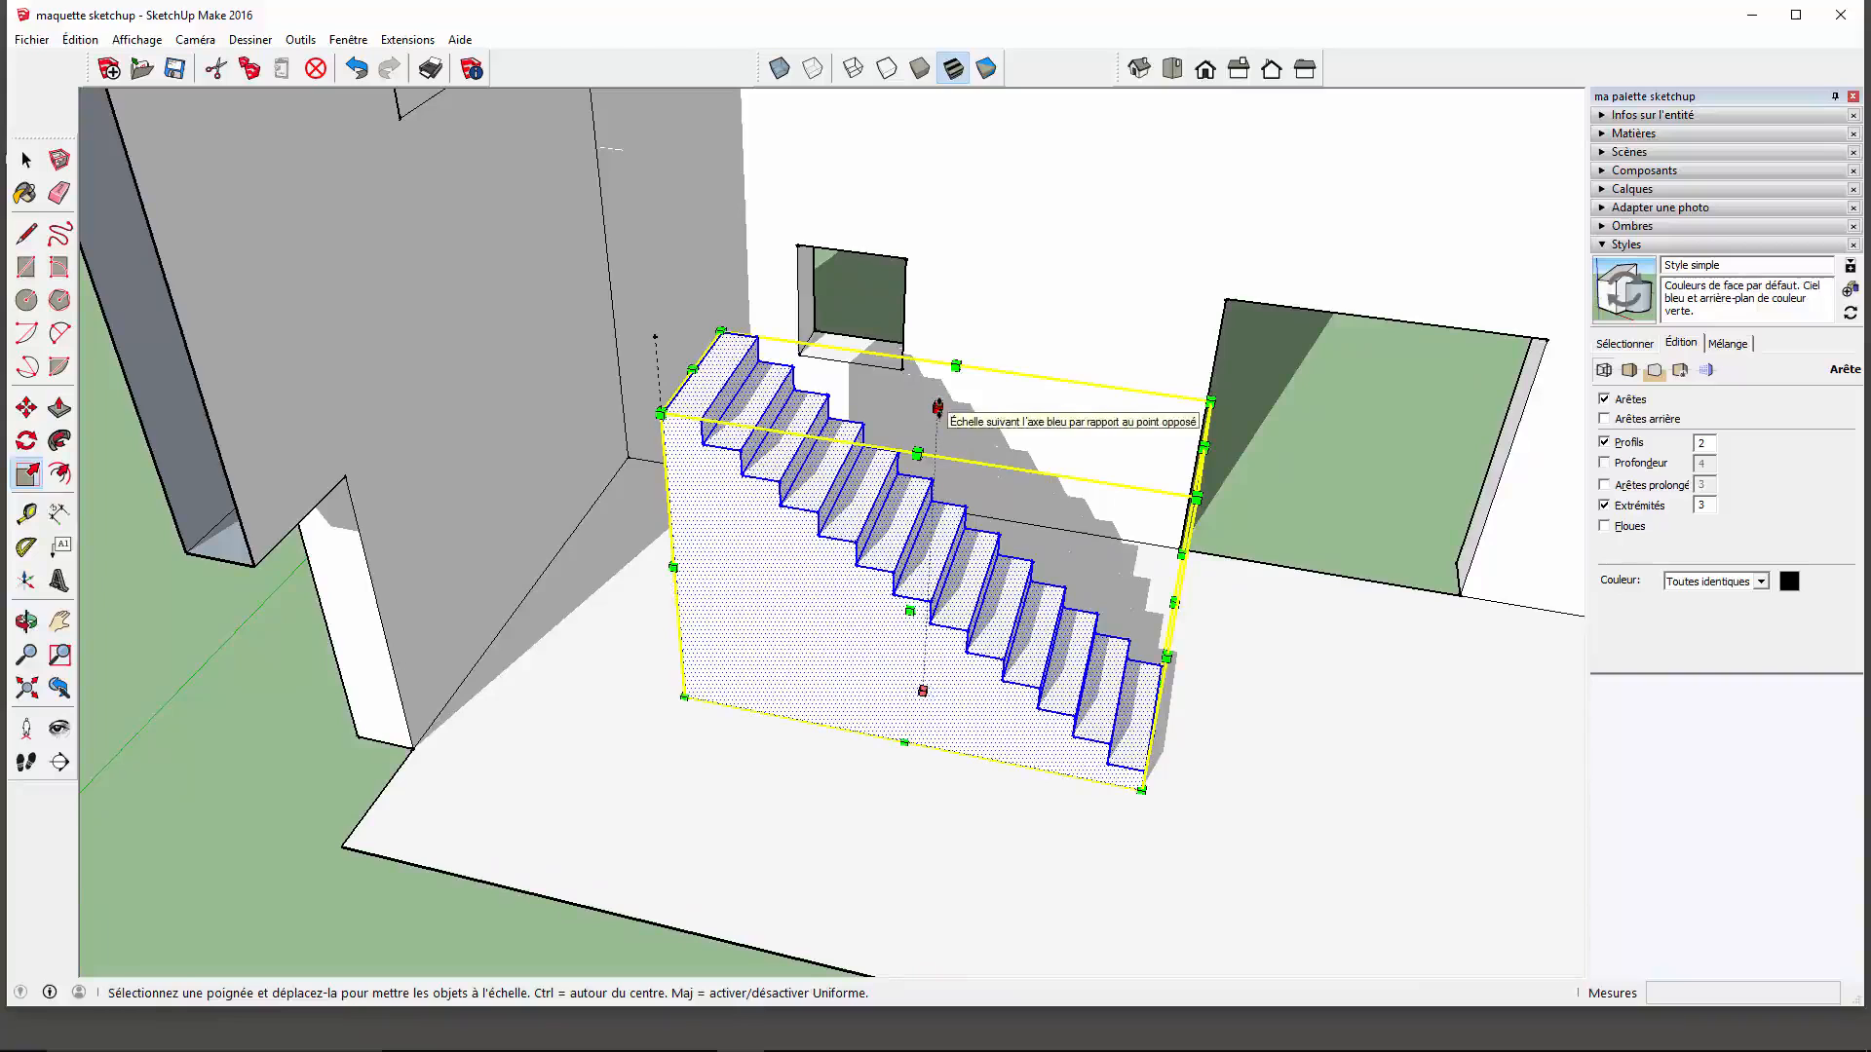
drag(938, 406, 935, 328)
middle_drag(935, 327, 848, 500)
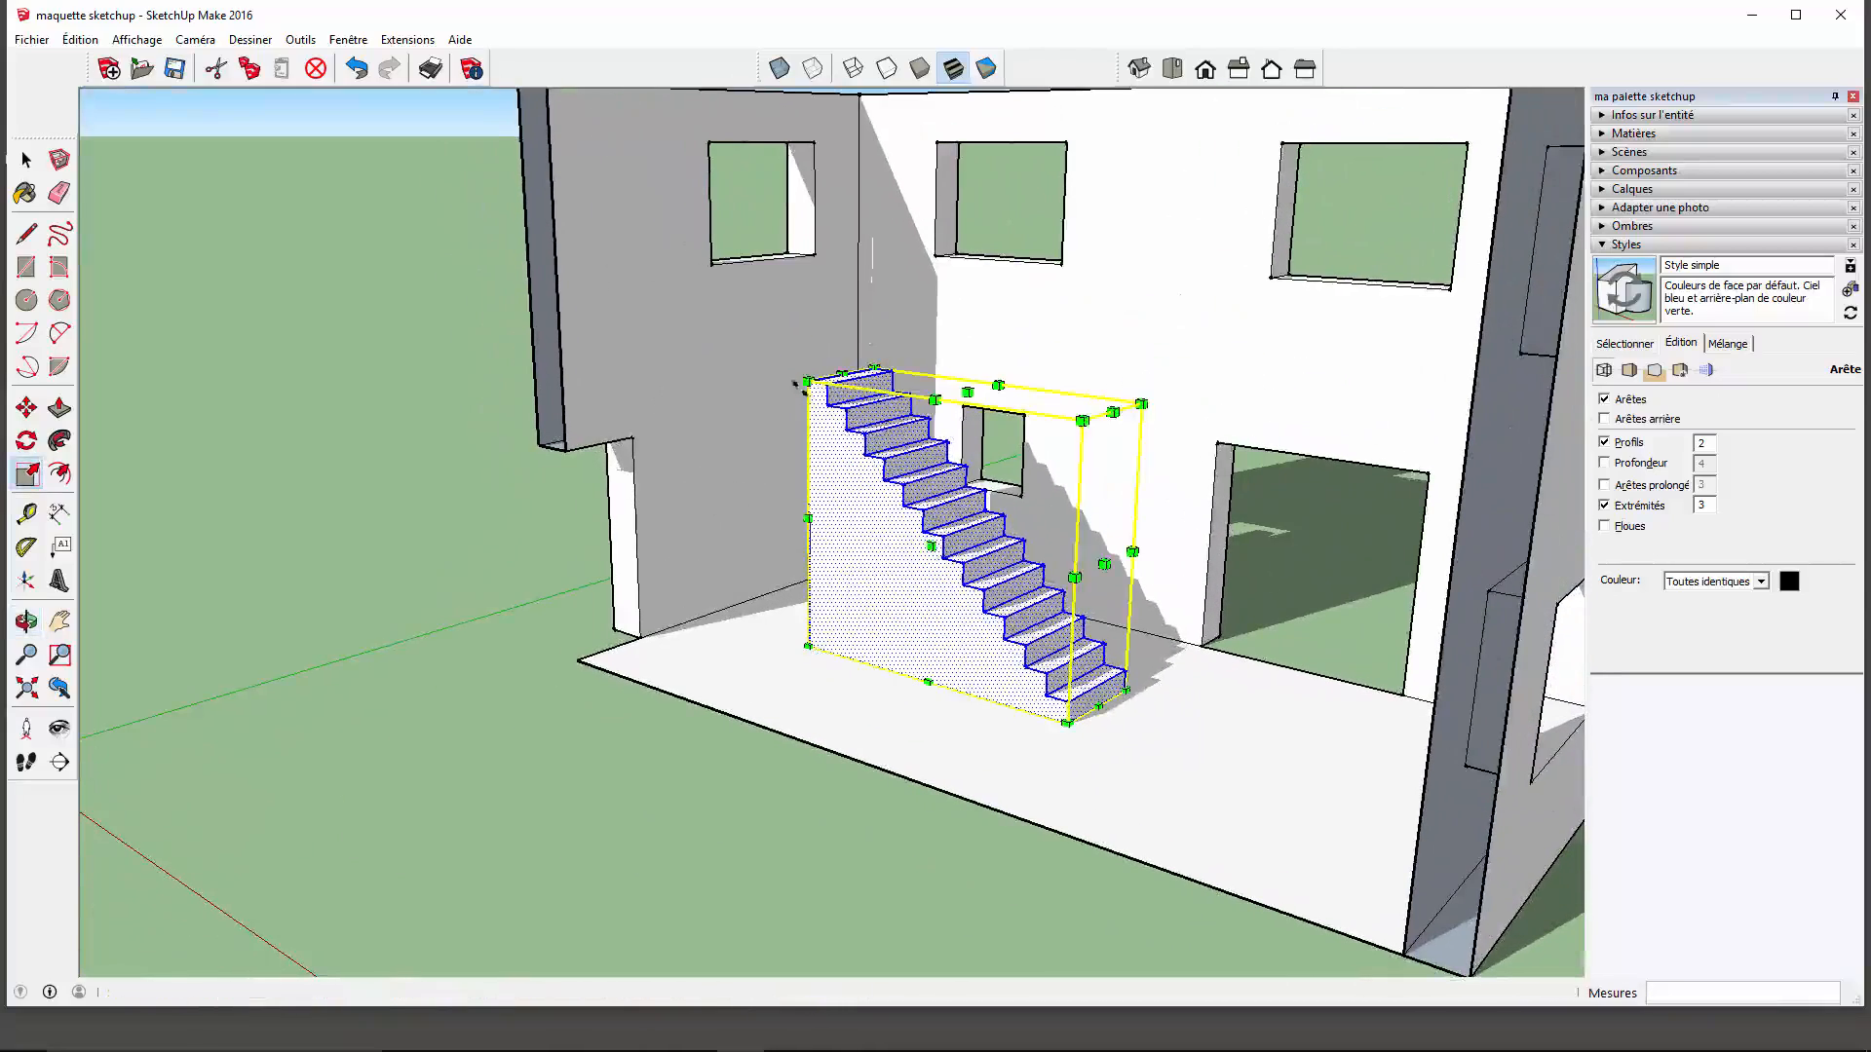
Try scaling the staircase's length along the red axis.
middle_drag(953, 677, 940, 764)
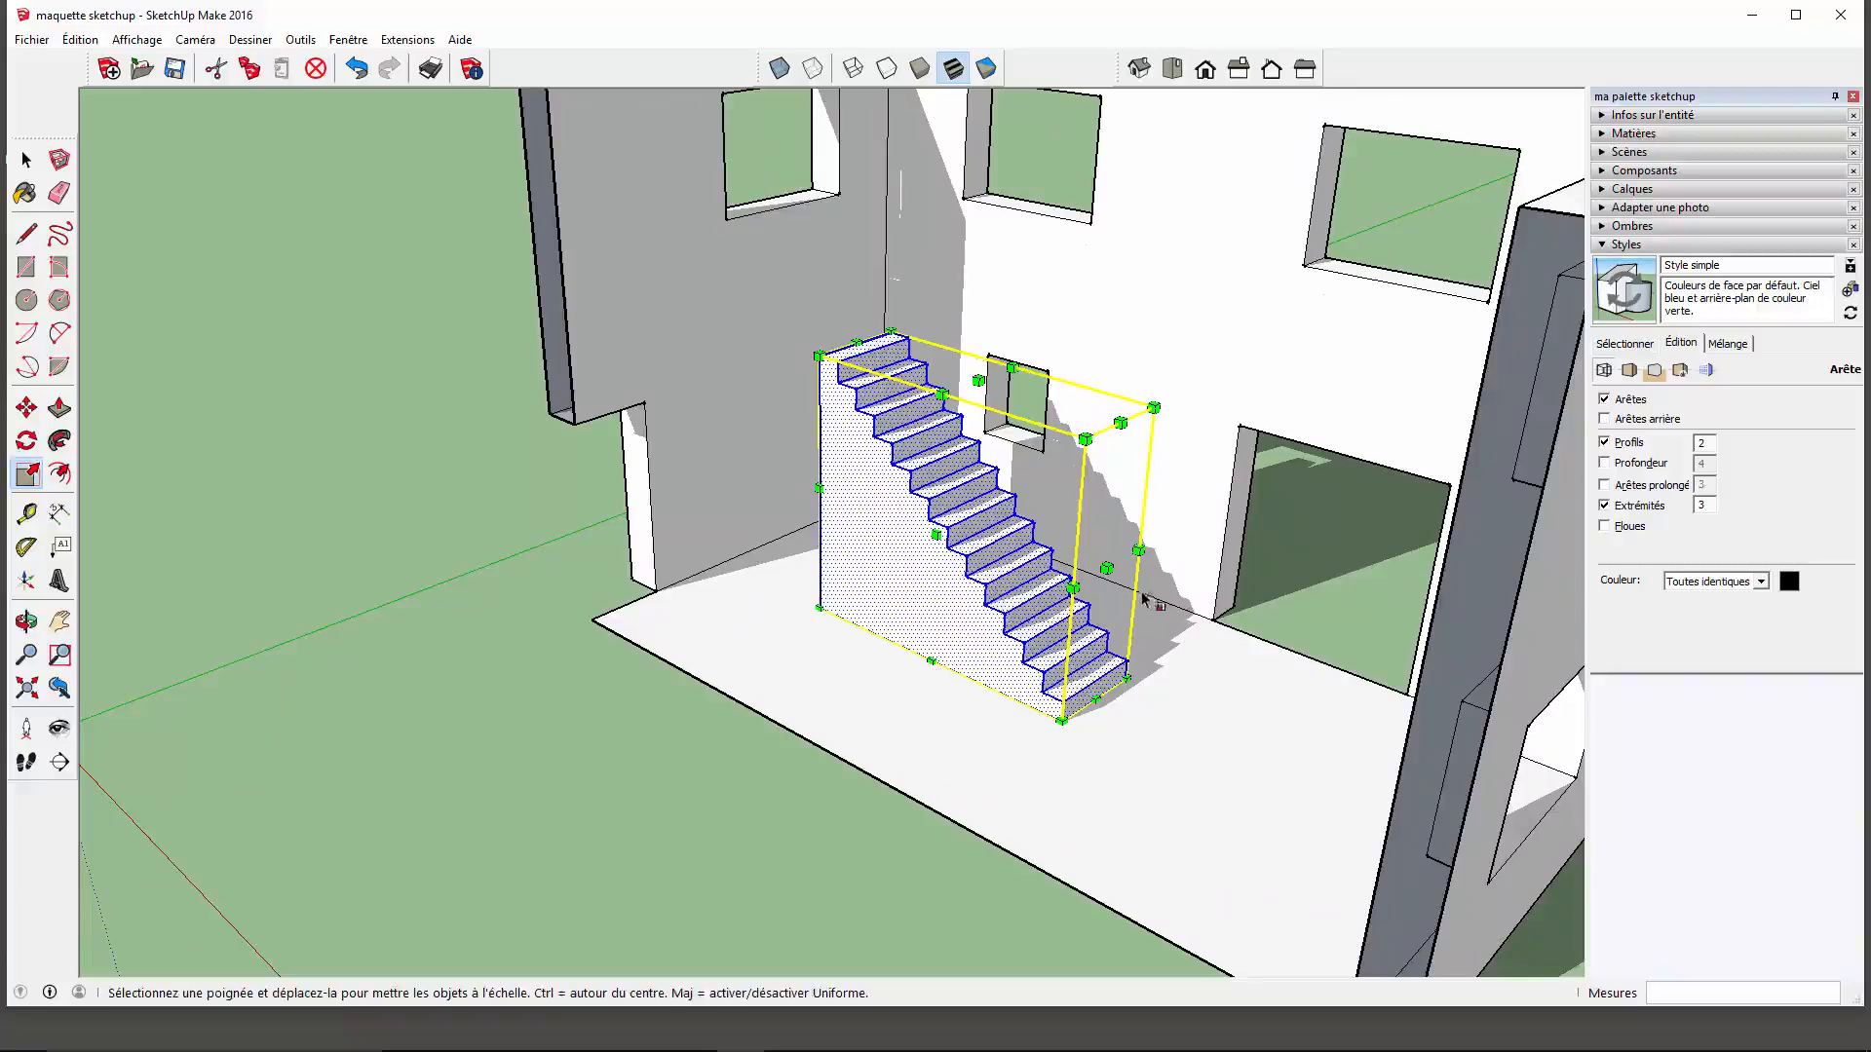
drag(1107, 567, 1131, 596)
key(space)
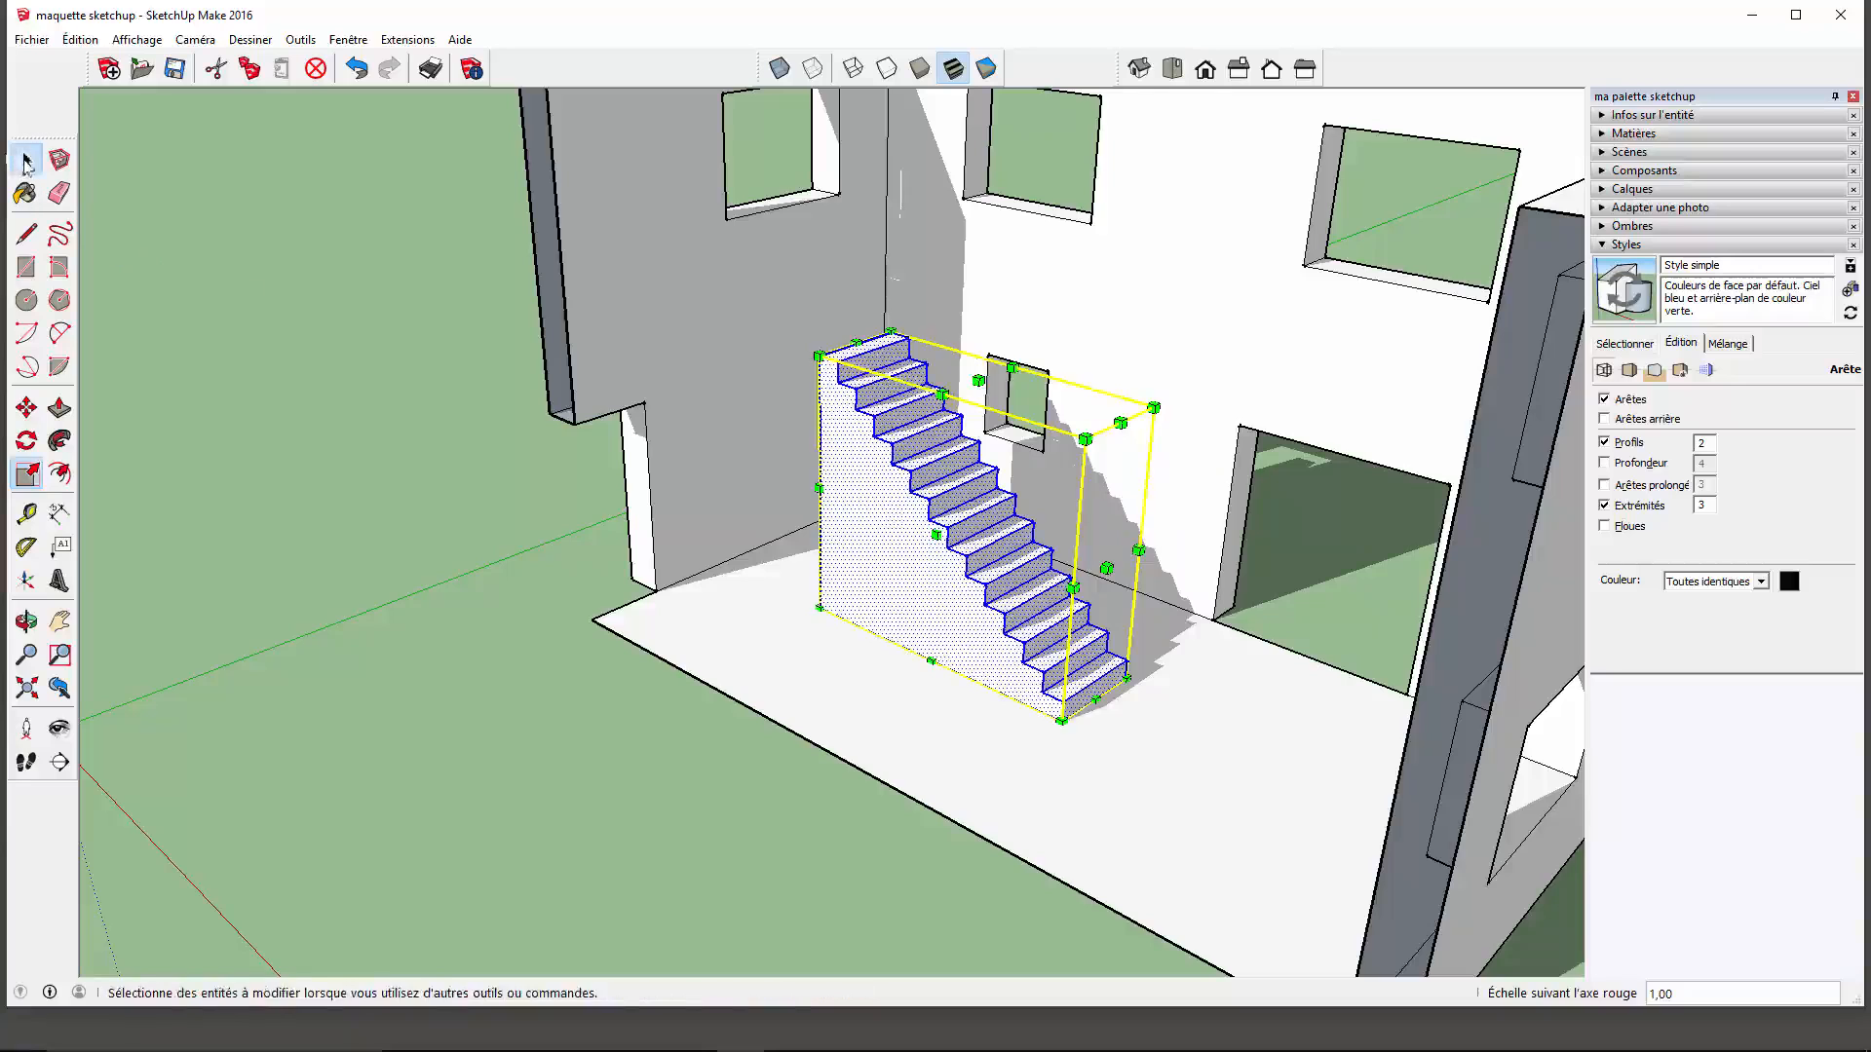
Deselect the staircase and inspect it within the whole sectioned building.
click(437, 540)
scroll(727, 573, down, 6)
middle_drag(801, 595, 798, 518)
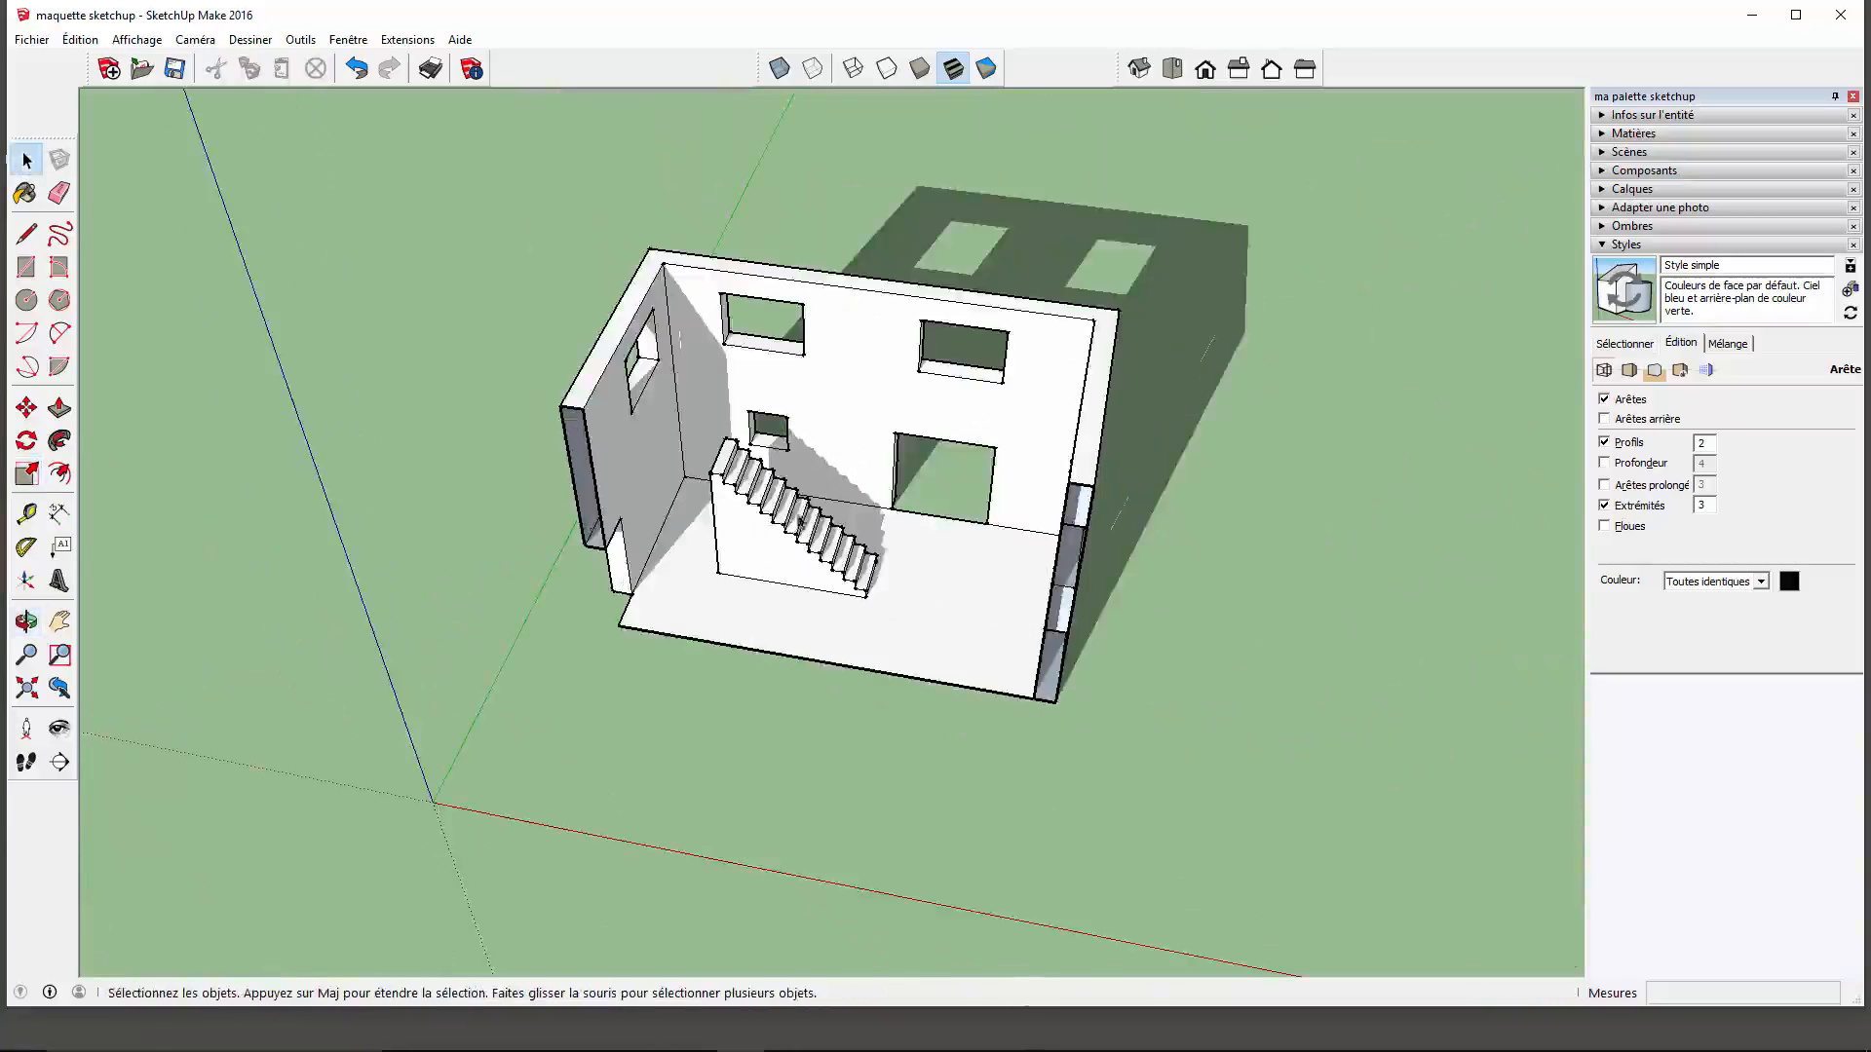
scroll(799, 519, up, 4)
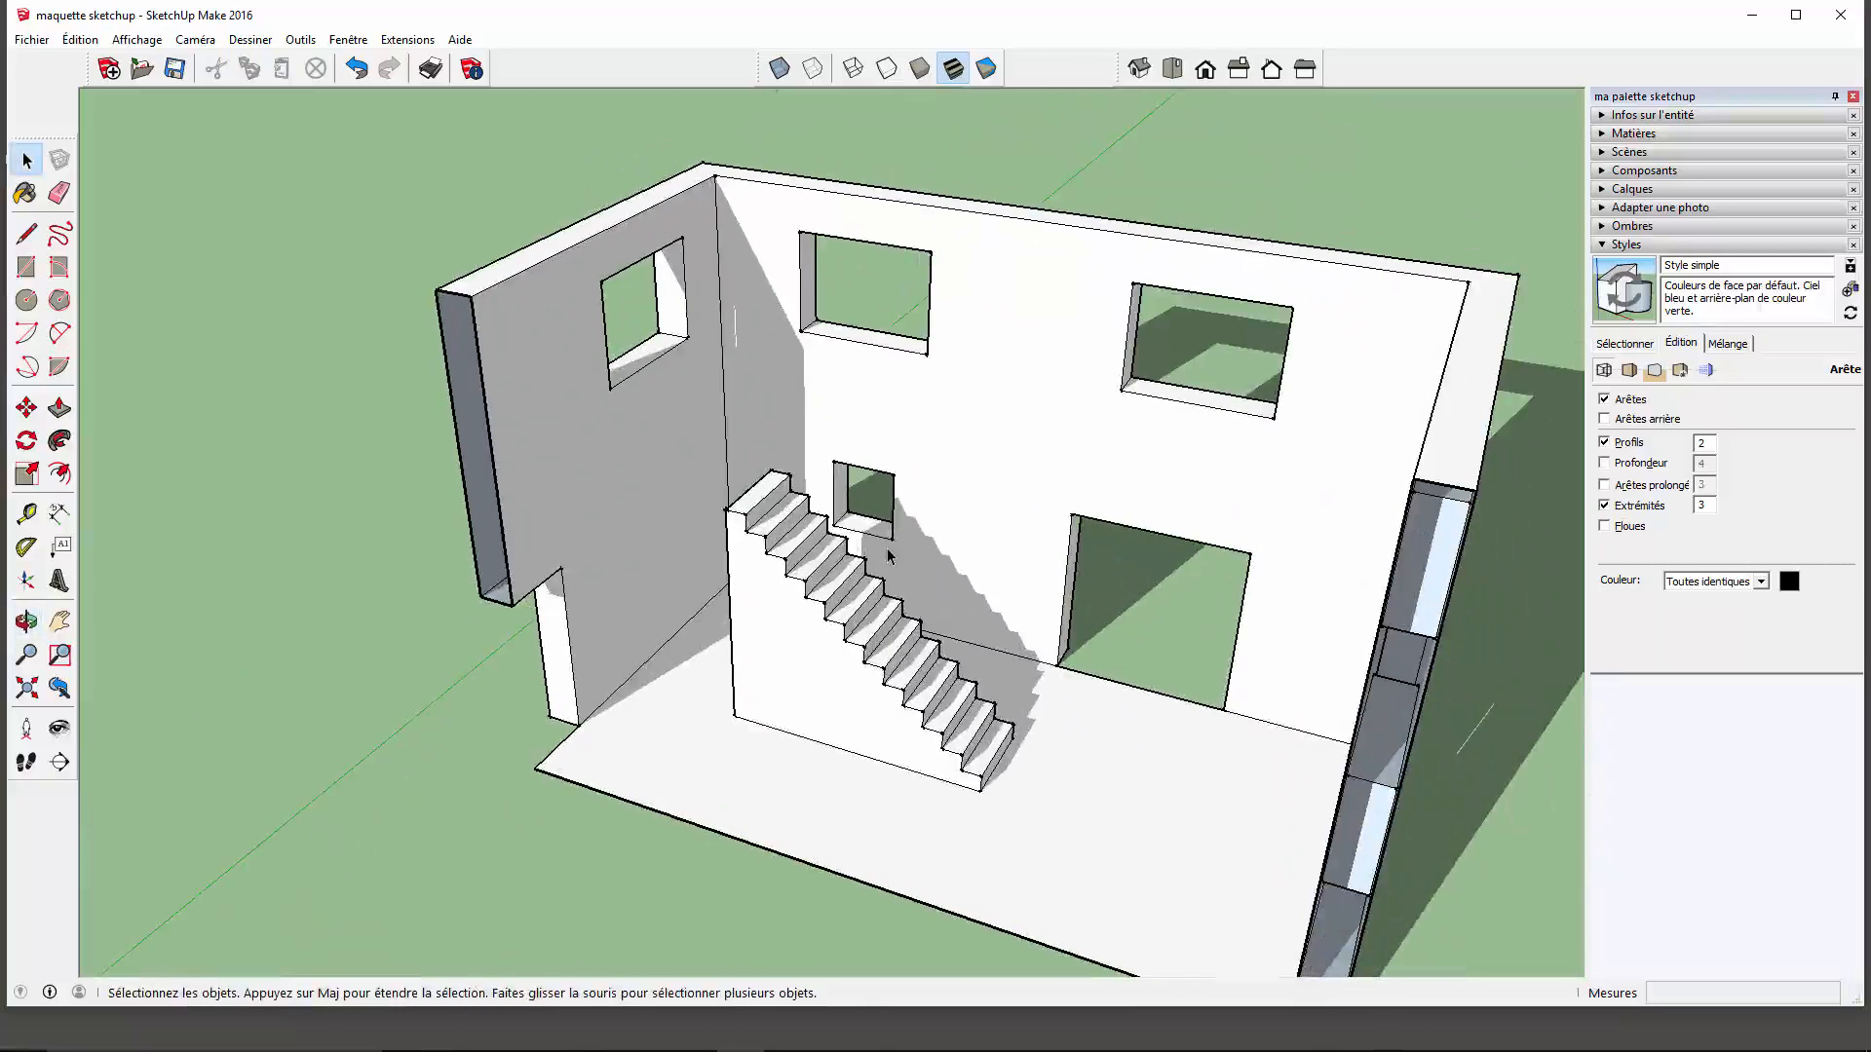